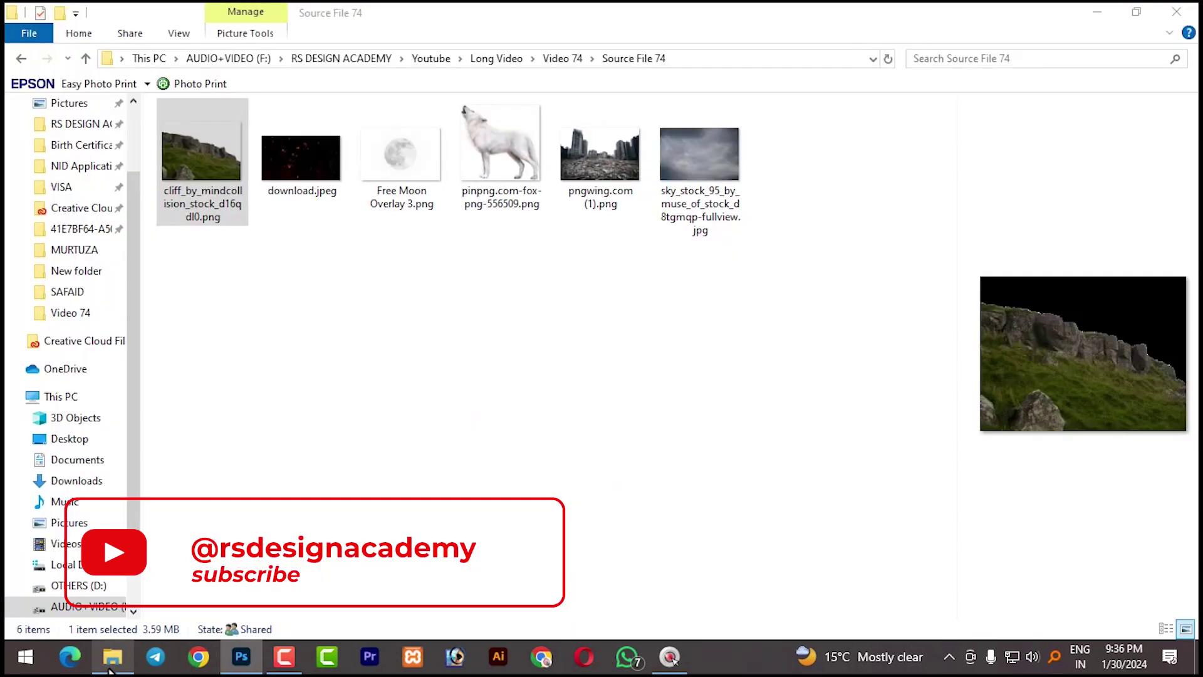
Place the sky stock image, enlarge it to 650.75% to cover the canvas, and move its layer below the cliff layer
left_click(688, 158)
left_click_drag(696, 197, 457, 284)
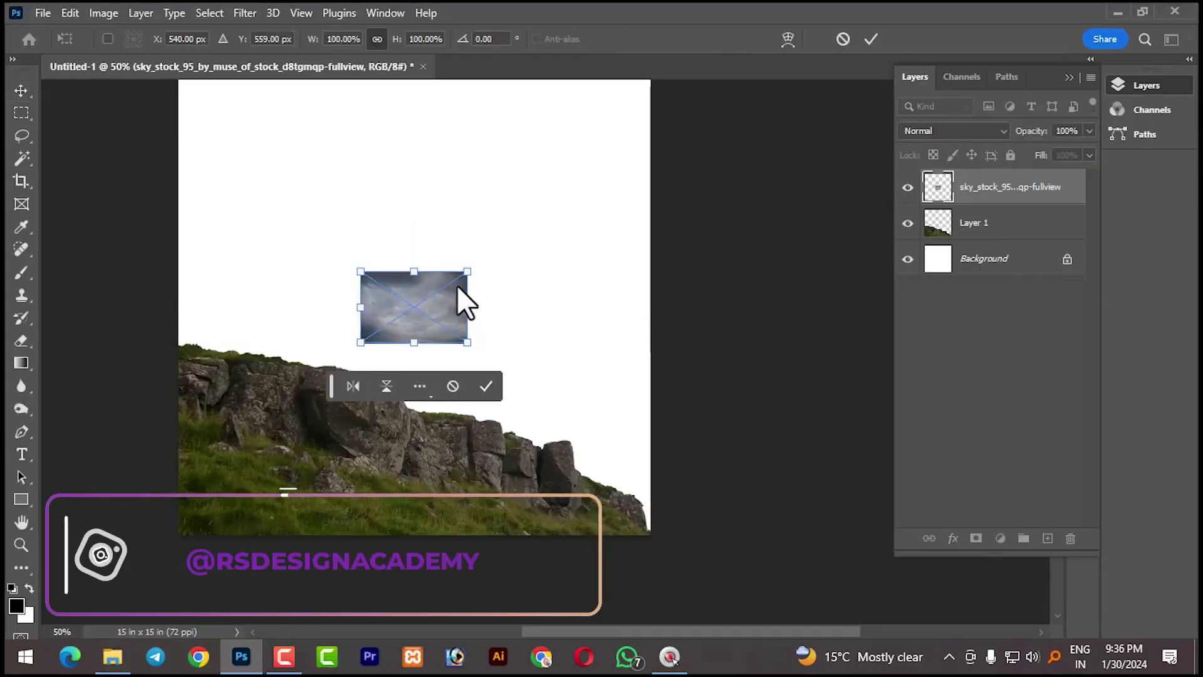
left_click_drag(360, 271, 145, 126)
left_click_drag(469, 343, 723, 561)
scroll(611, 426, "up", 2)
left_click_drag(433, 212, 422, 134)
left_click_drag(397, 269, 463, 268)
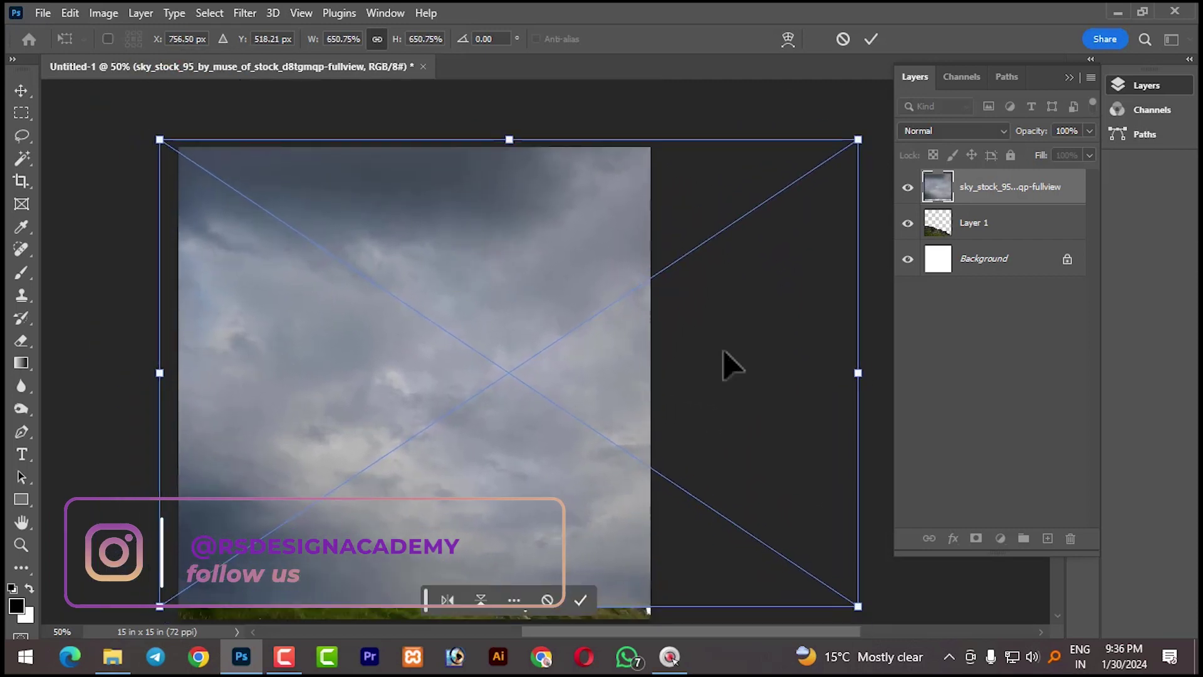
left_click(872, 39)
left_click_drag(974, 188, 997, 237)
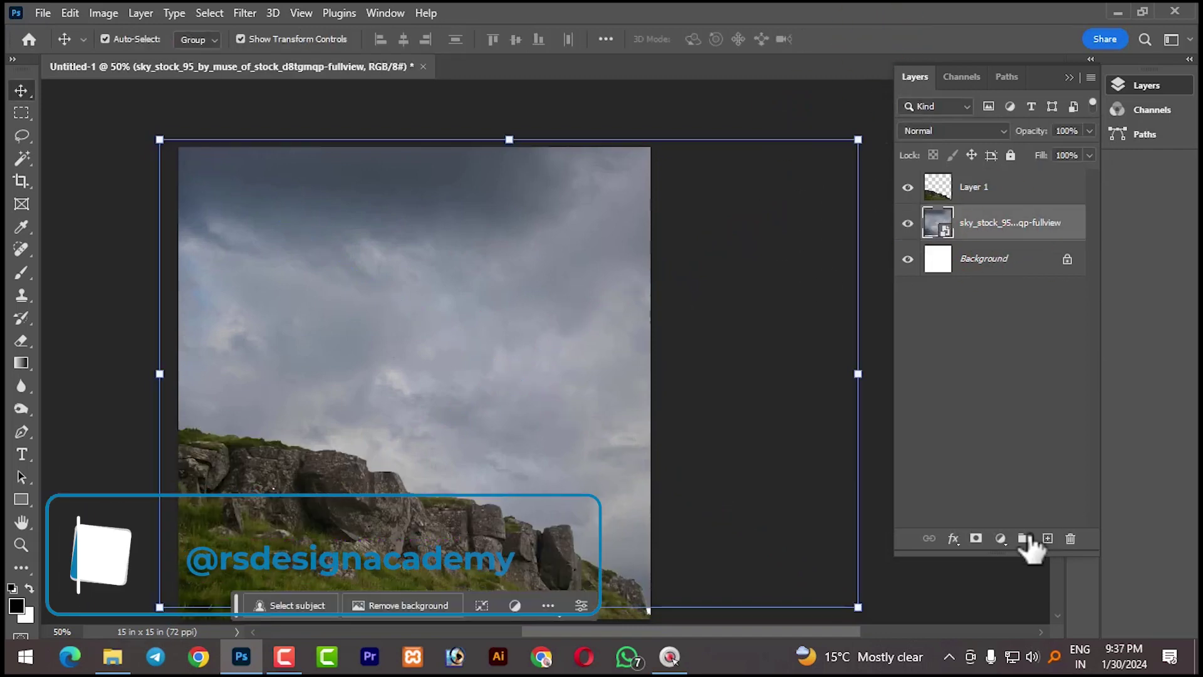
Add an Exposure adjustment clipped to the sky layer and set its exposure to -2.17
left_click(1001, 539)
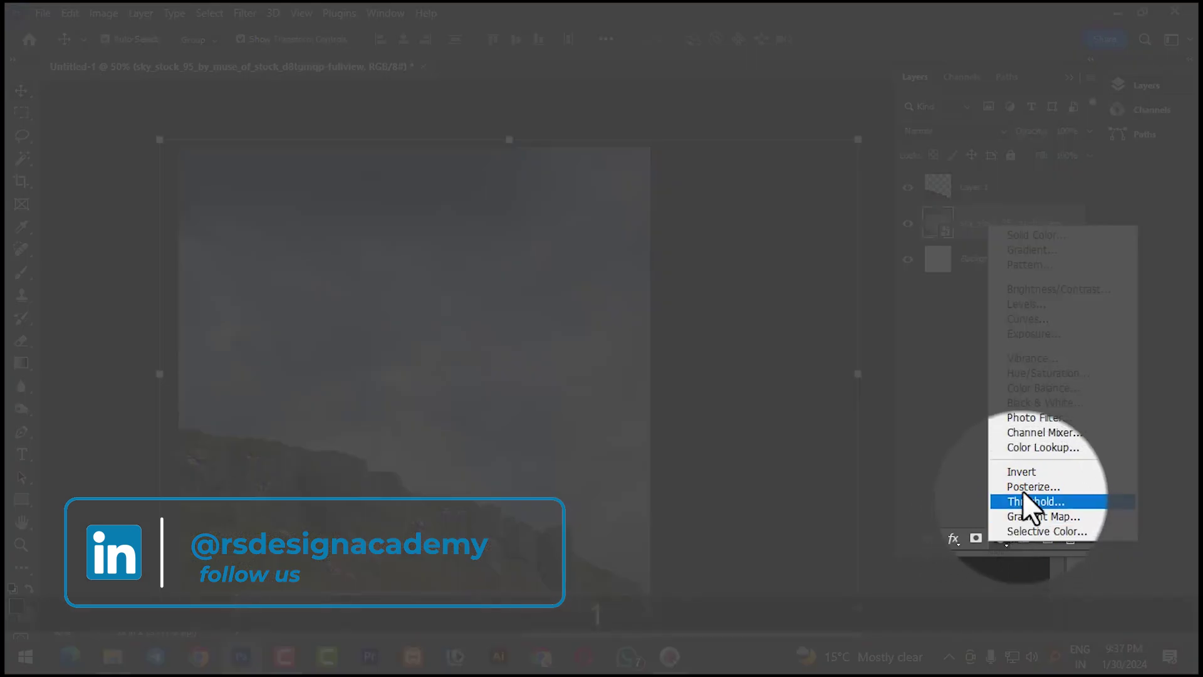
left_click(1028, 330)
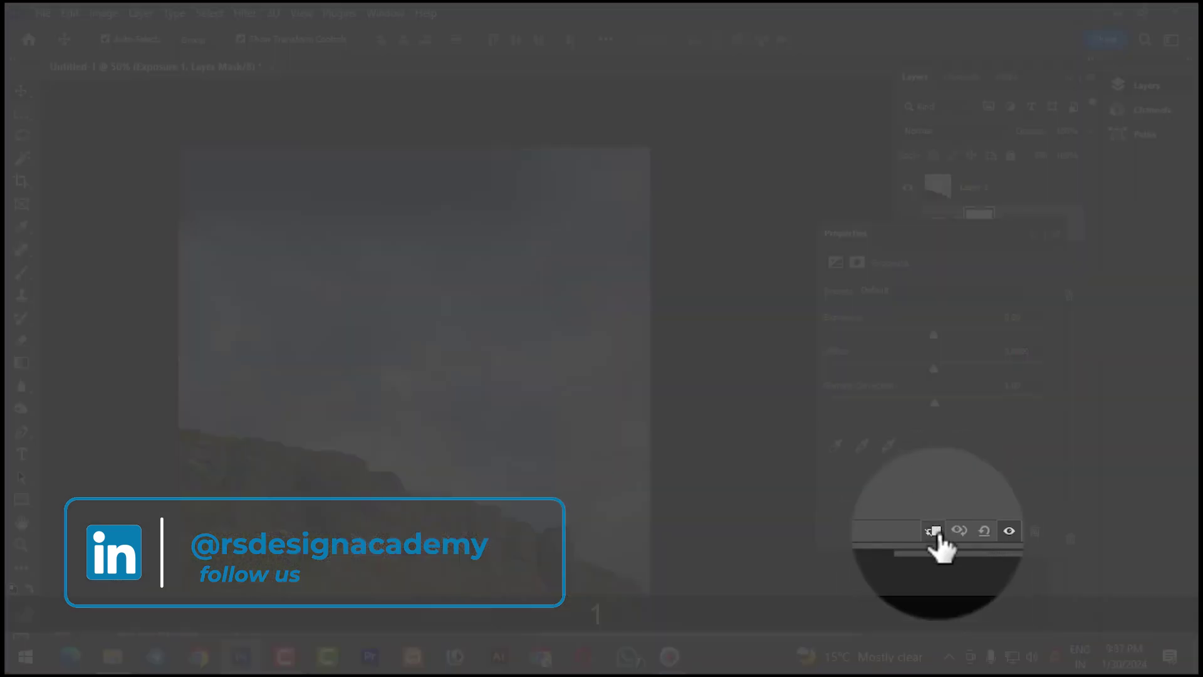
left_click(934, 531)
left_click_drag(932, 335, 900, 334)
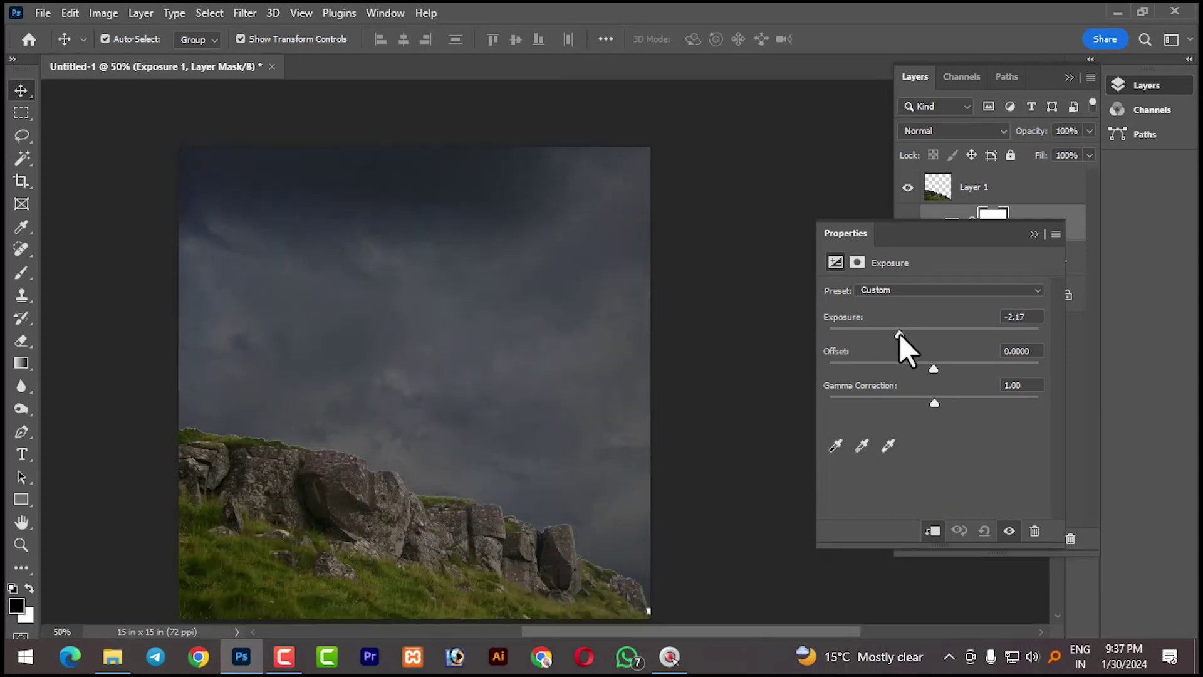
left_click(1033, 234)
left_click(860, 263)
left_click(501, 288)
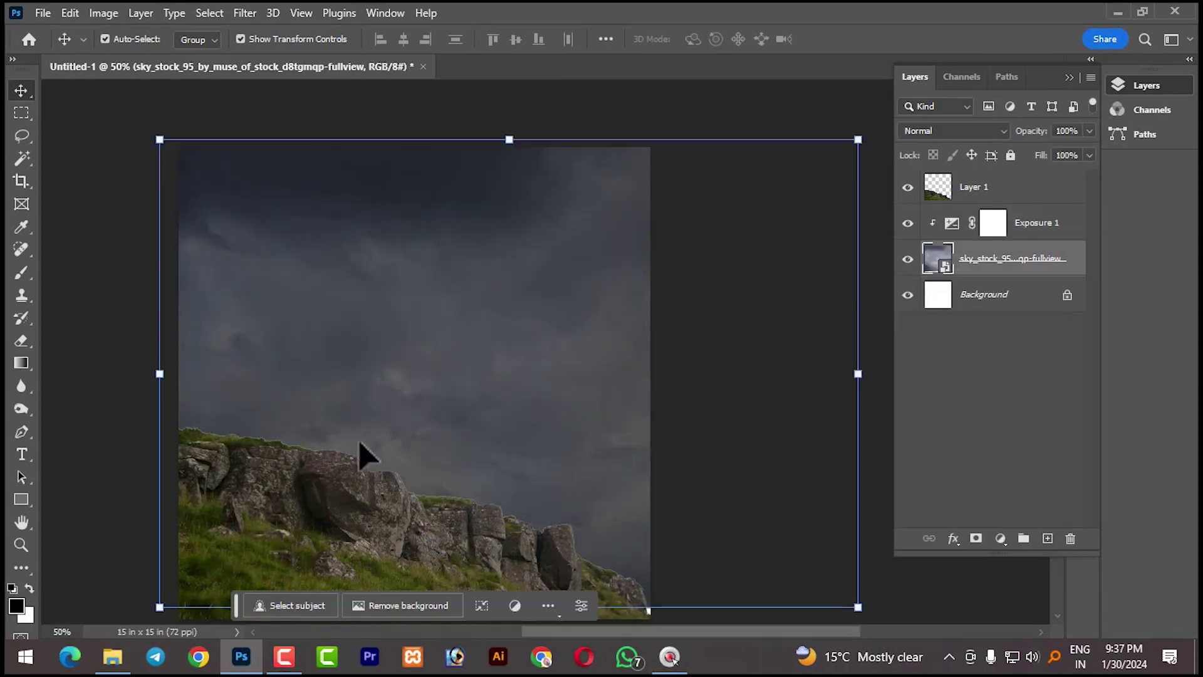
left_click(798, 138)
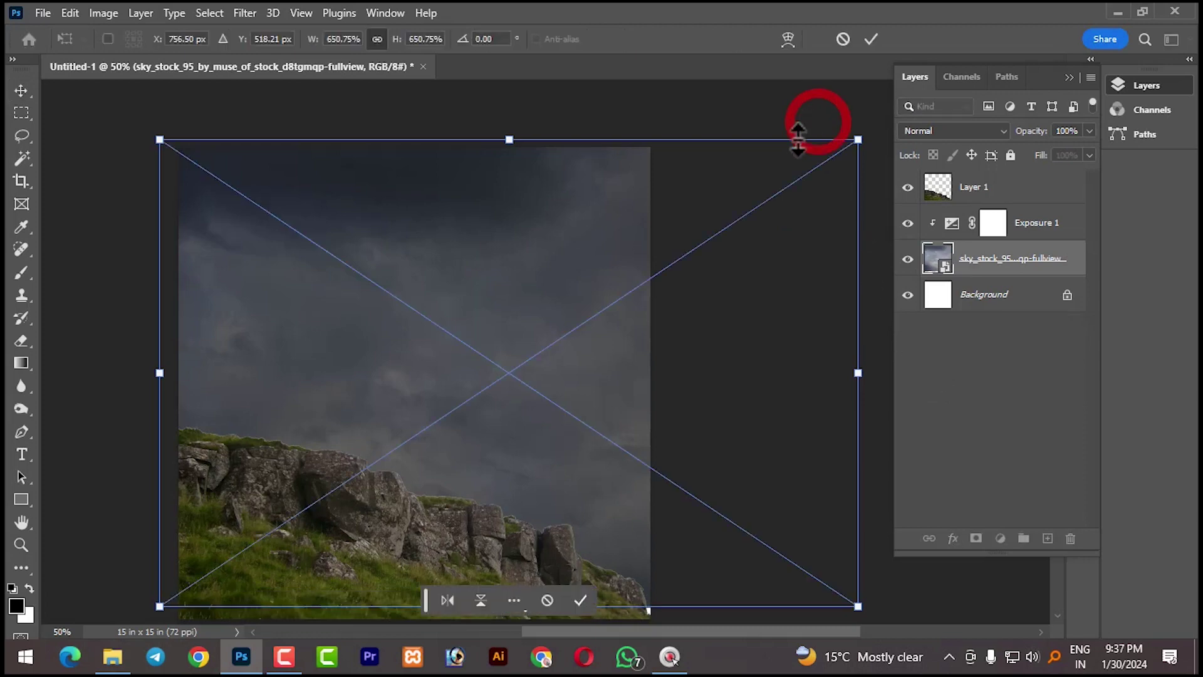
left_click(872, 39)
left_click(820, 111)
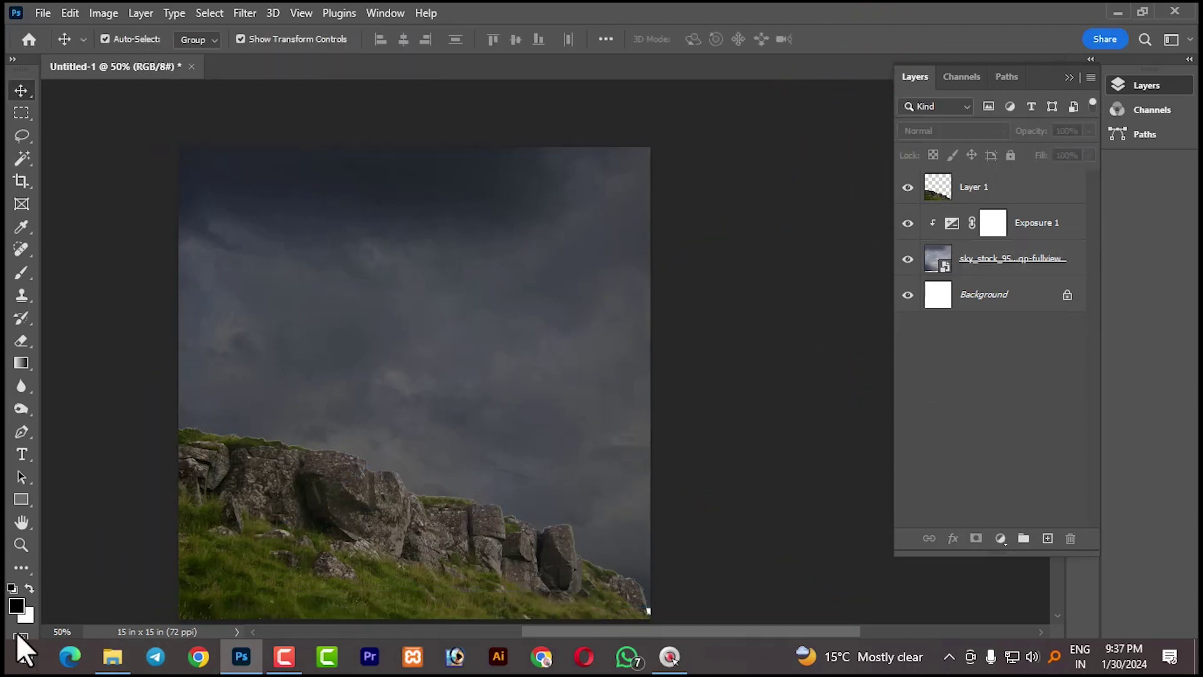
Place the white wolf image pinpng.com-fox-png-556509 over the cliff and flip it horizontally
left_click(112, 656)
left_click(513, 163)
left_click_drag(508, 170, 548, 346)
left_click_drag(452, 390, 426, 388)
key("ctrl+t")
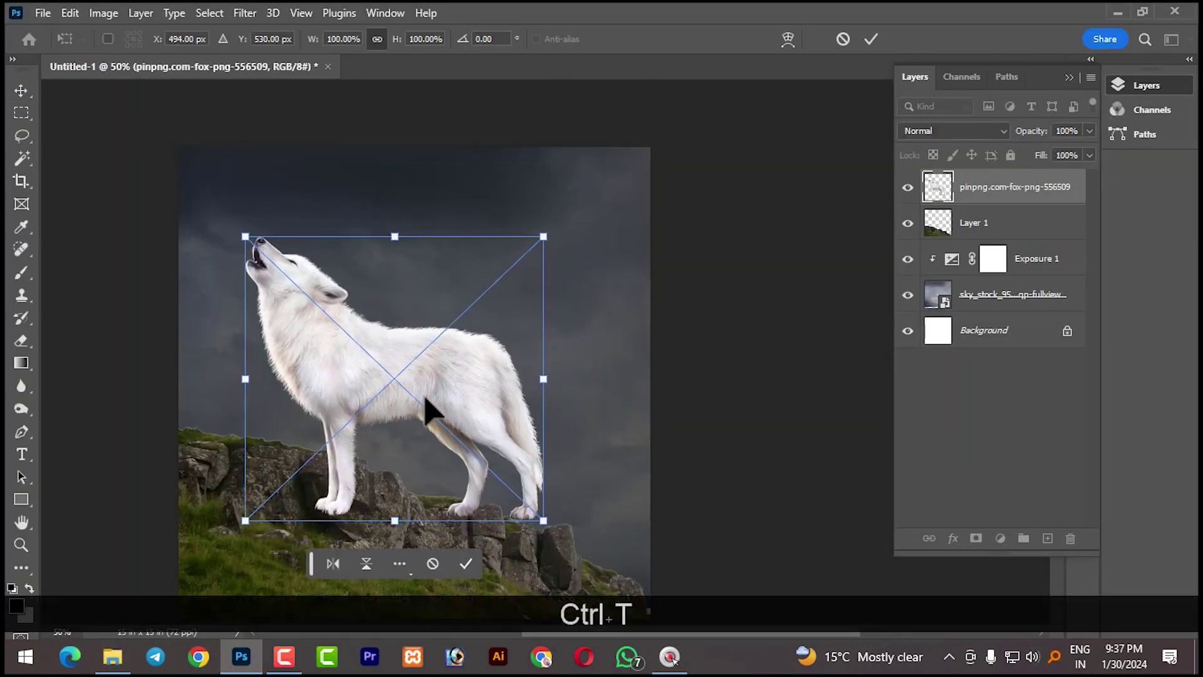
right_click(426, 407)
left_click(471, 370)
left_click_drag(470, 373, 464, 378)
left_click(871, 38)
left_click(443, 371)
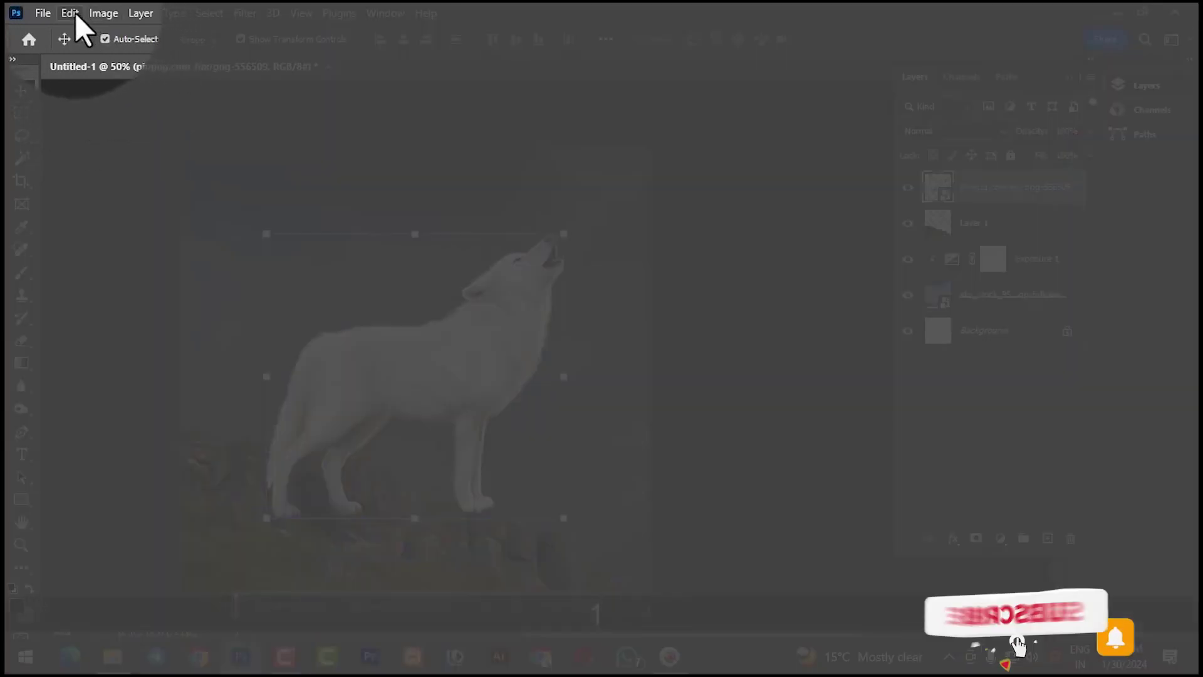
Apply Puppet Warp to the wolf, pulling its hindquarters down and forward and adjusting the neck slightly
left_click(71, 12)
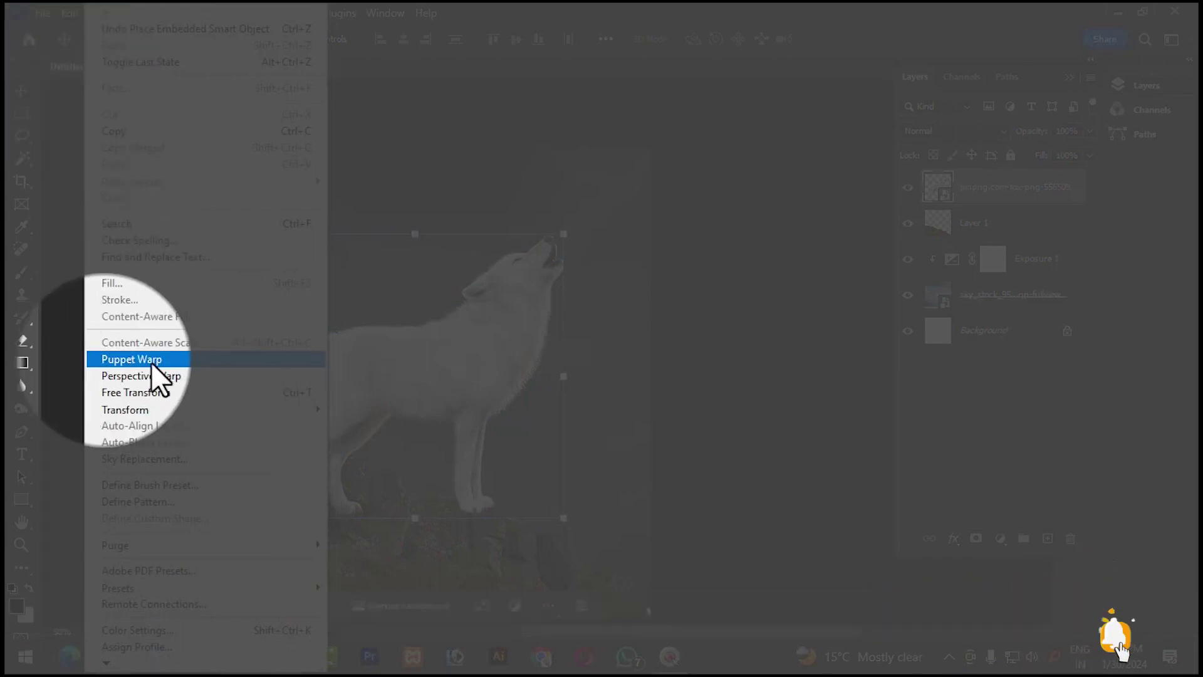
left_click(169, 362)
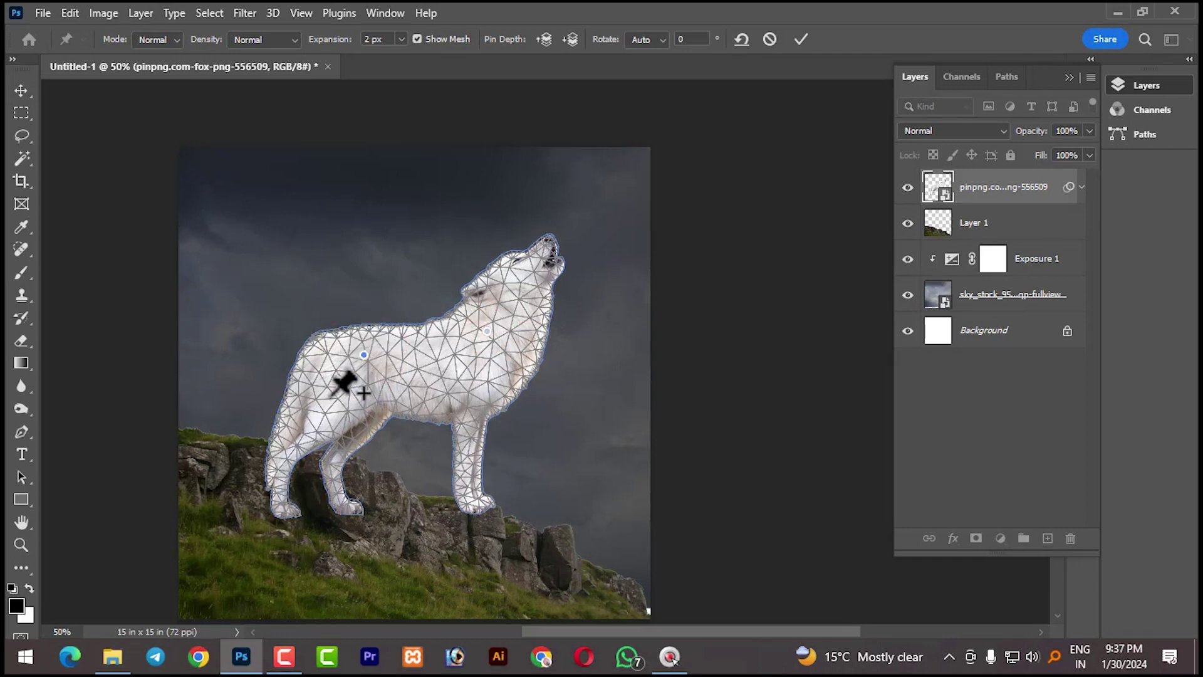
left_click_drag(332, 399, 354, 421)
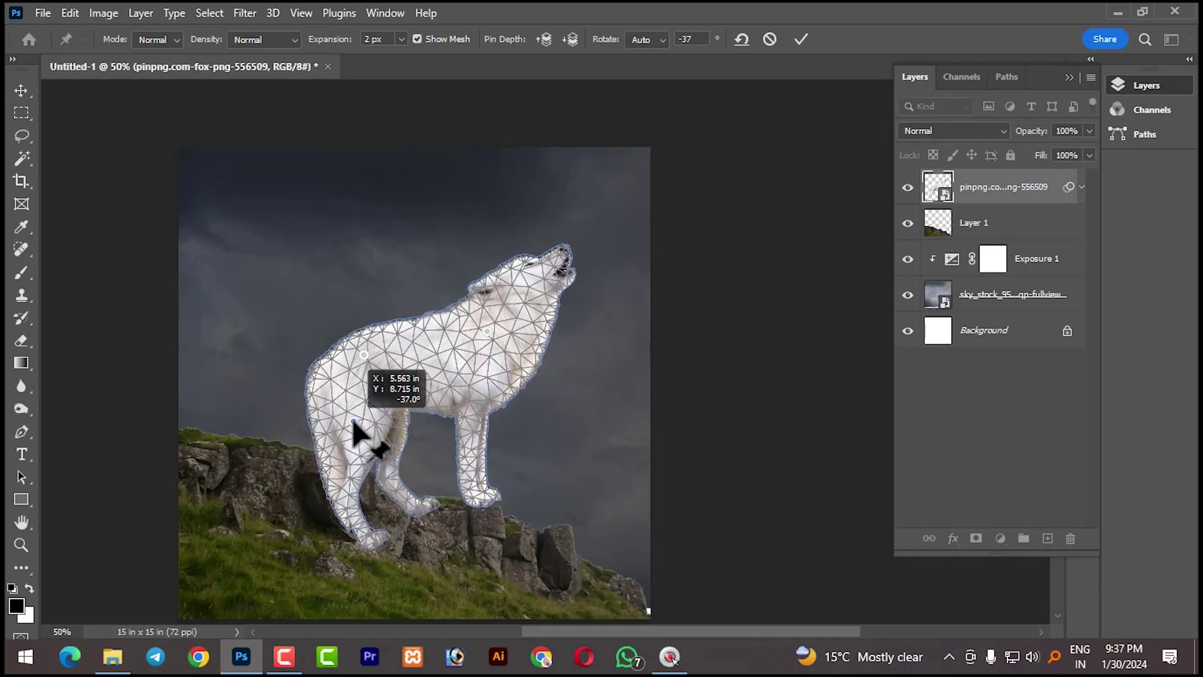
left_click_drag(514, 289, 505, 297)
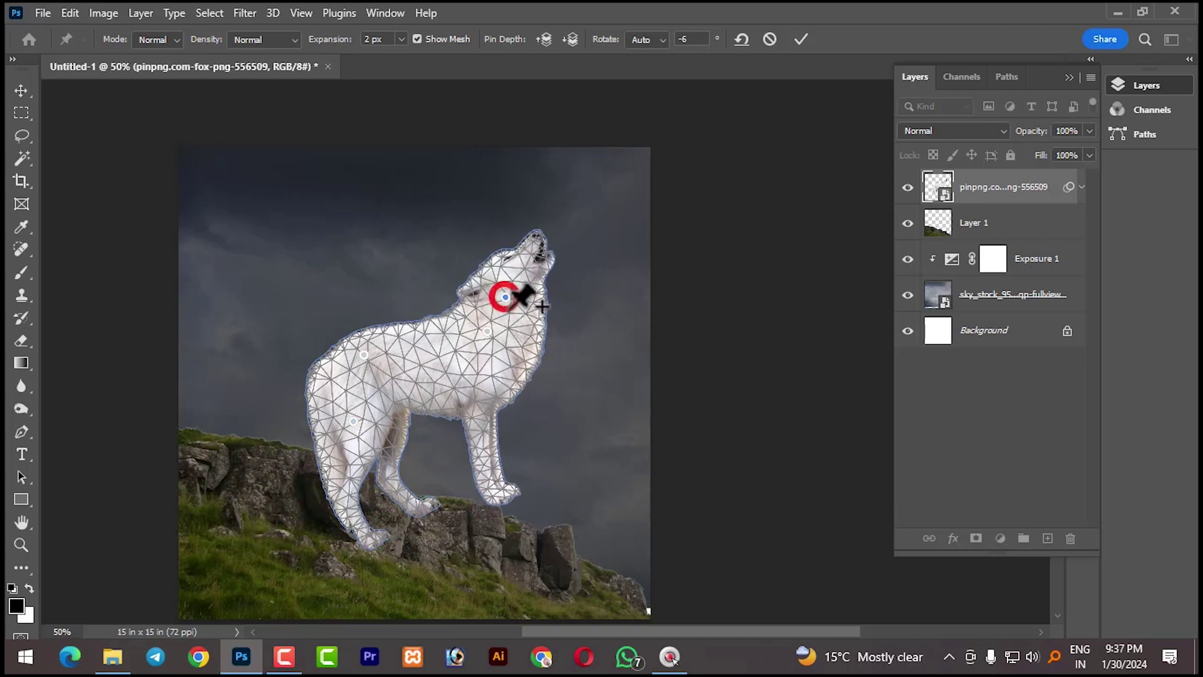
left_click(802, 39)
Move the wolf layer below the cliff layer, scale it to 125.83%, and position its legs behind the rocks
left_click_drag(1051, 191, 1015, 289)
left_click_drag(455, 367, 457, 390)
left_click_drag(532, 254, 619, 180)
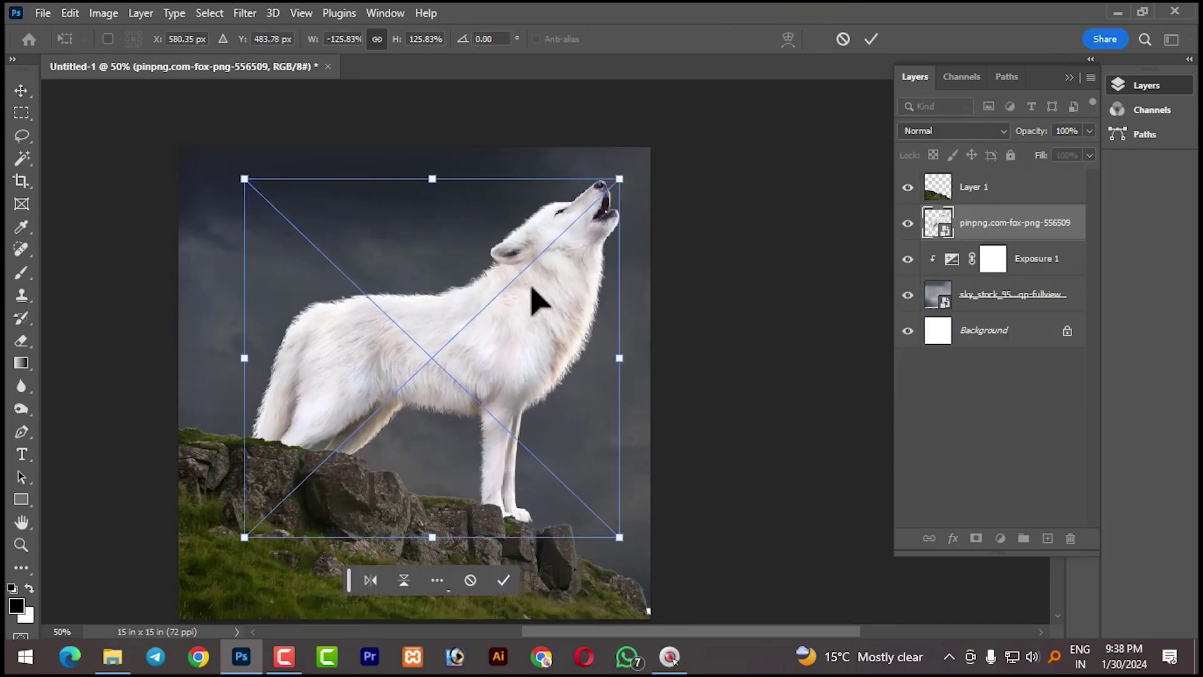
left_click(871, 40)
left_click_drag(550, 282, 508, 325)
left_click(751, 376)
left_click_drag(478, 389, 473, 396)
left_click(754, 403)
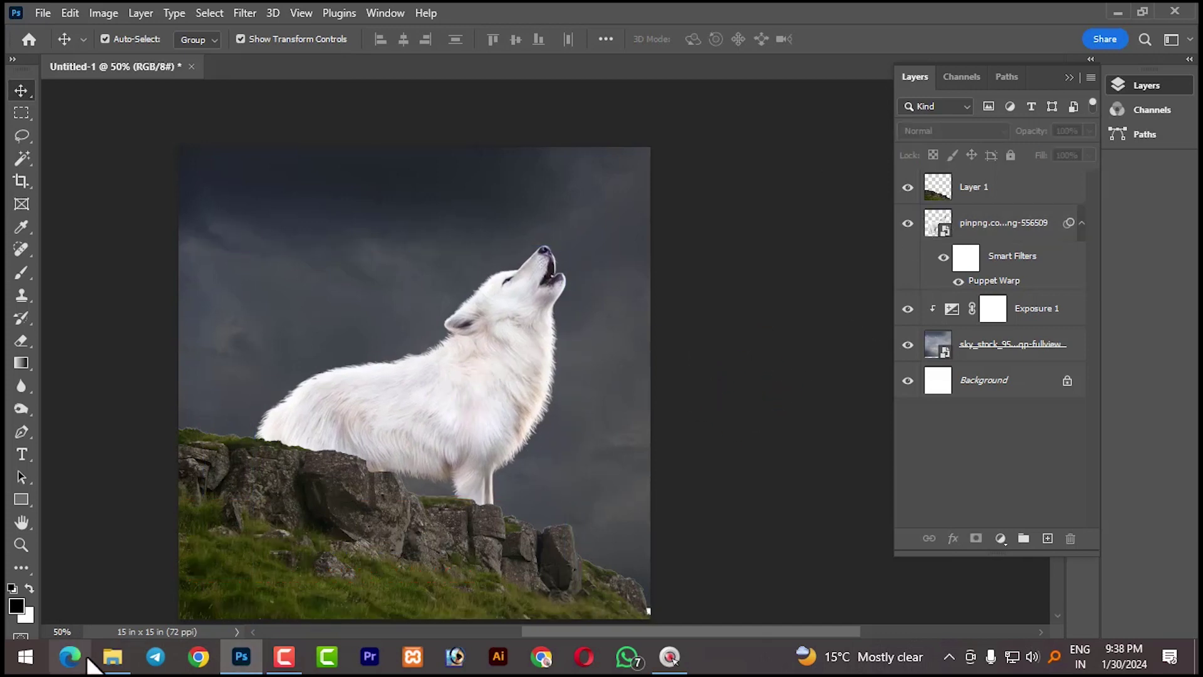
Open the ruined city image pngwing.com (1).png as a separate document
left_click(105, 659)
left_click_drag(636, 187, 755, 74)
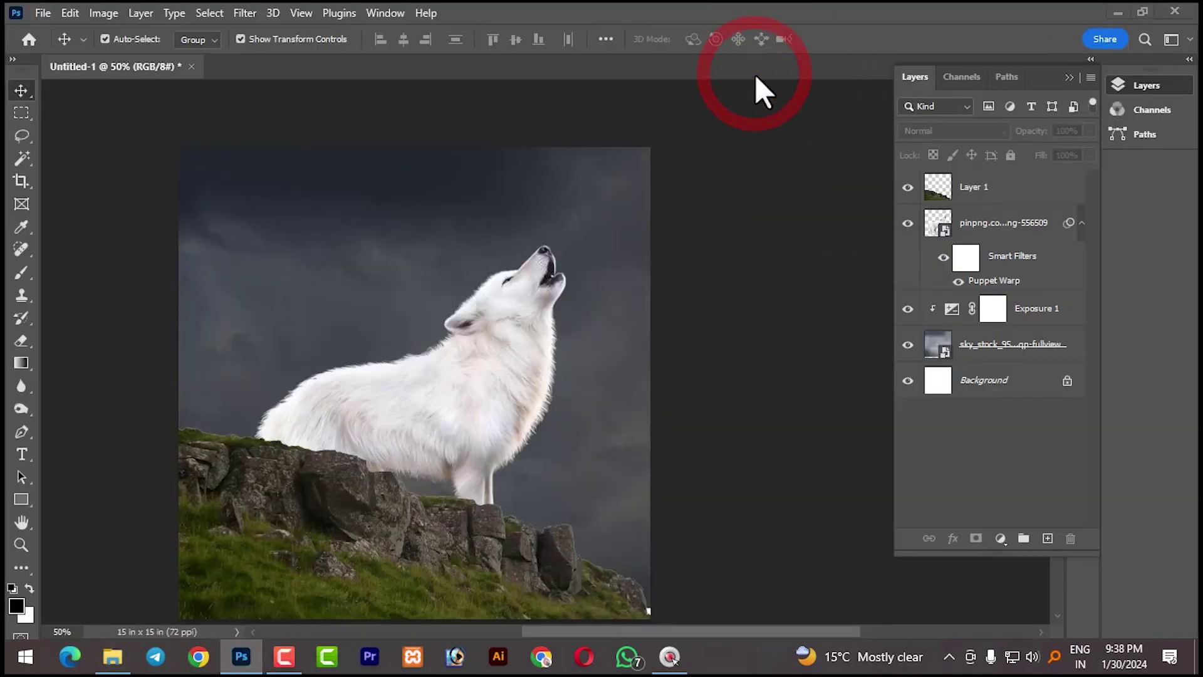
left_click(113, 655)
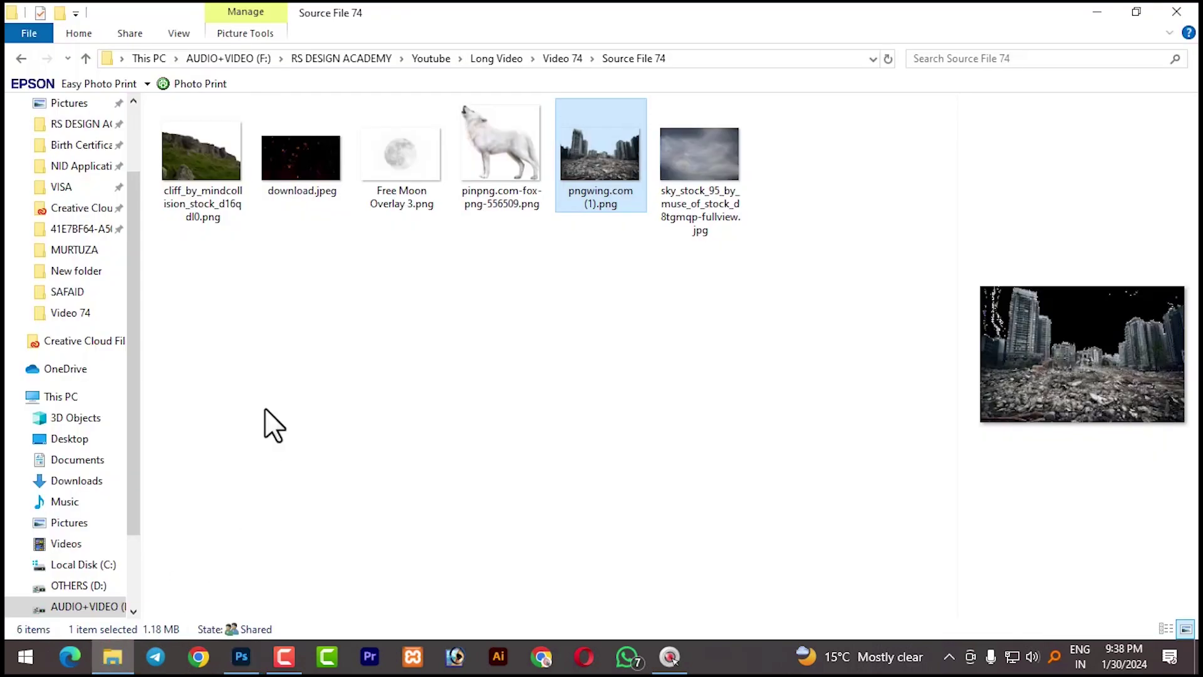
left_click_drag(600, 171, 673, 88)
Select the group of towers on the city image's right side with a rectangular marquee and copy it into the wolf composition
left_click(21, 112)
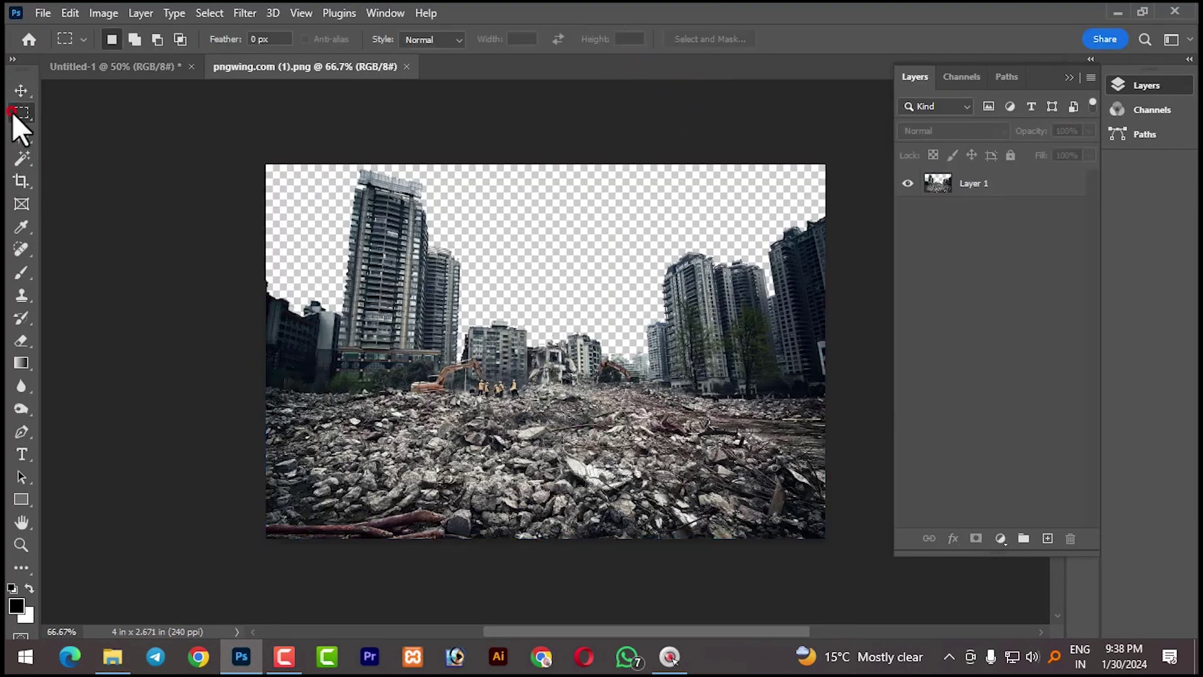
left_click_drag(742, 387, 742, 388)
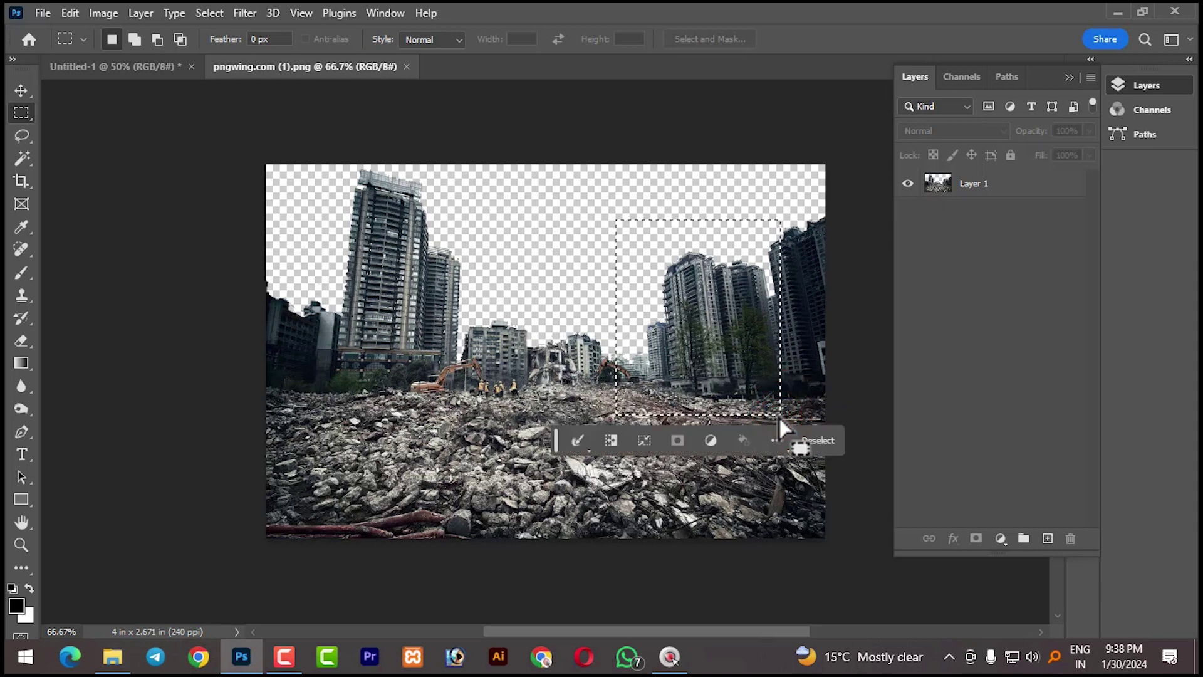
left_click_drag(672, 333, 332, 227)
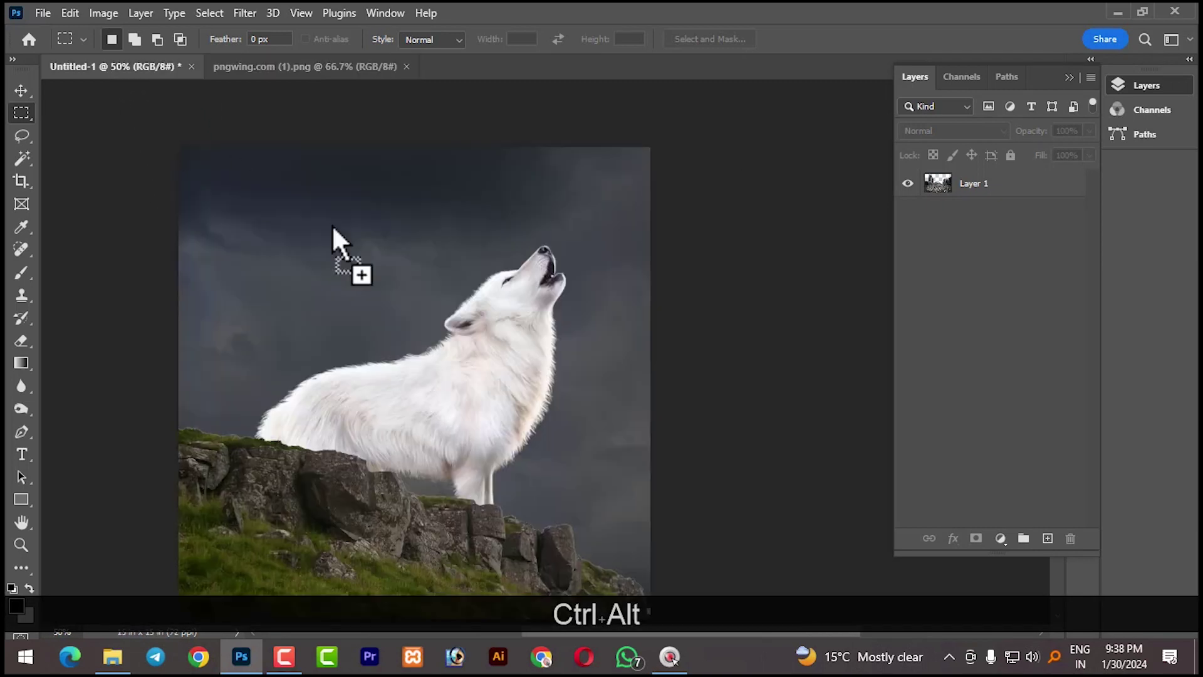
left_click_drag(303, 362, 270, 381)
Scale the copied towers to 182.93%, flip them horizontally, and position them at the canvas's left edge
left_click(21, 91)
left_click_drag(294, 274, 397, 156)
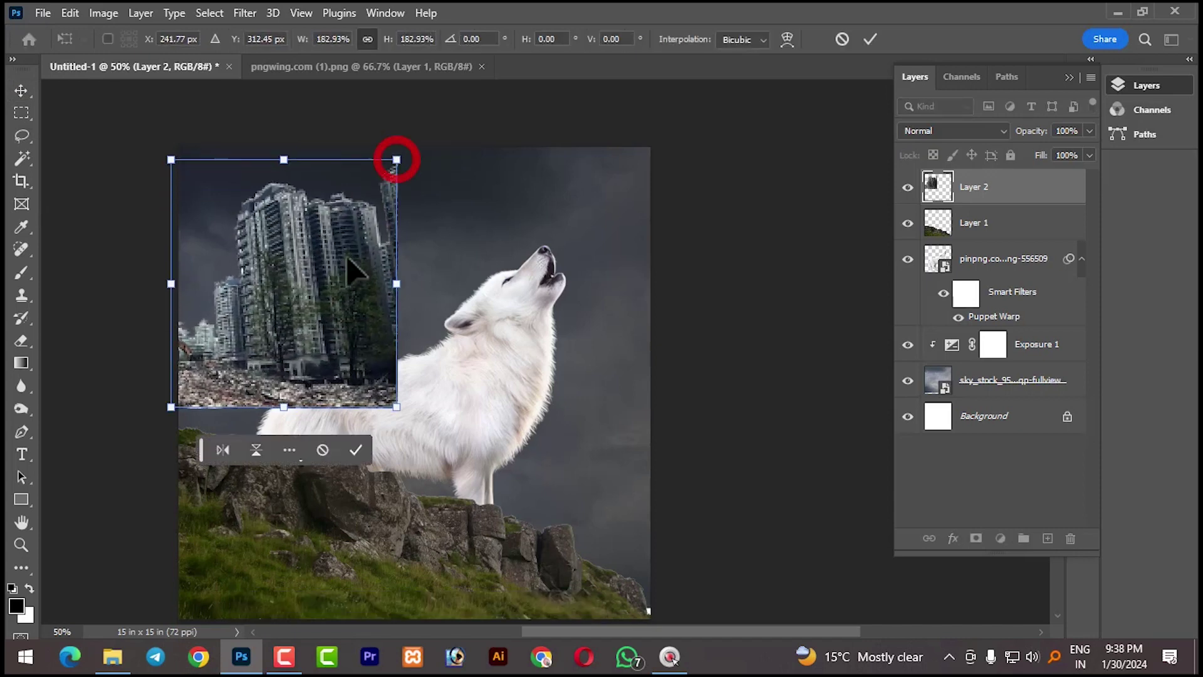
left_click_drag(342, 275, 297, 358)
left_click(312, 529)
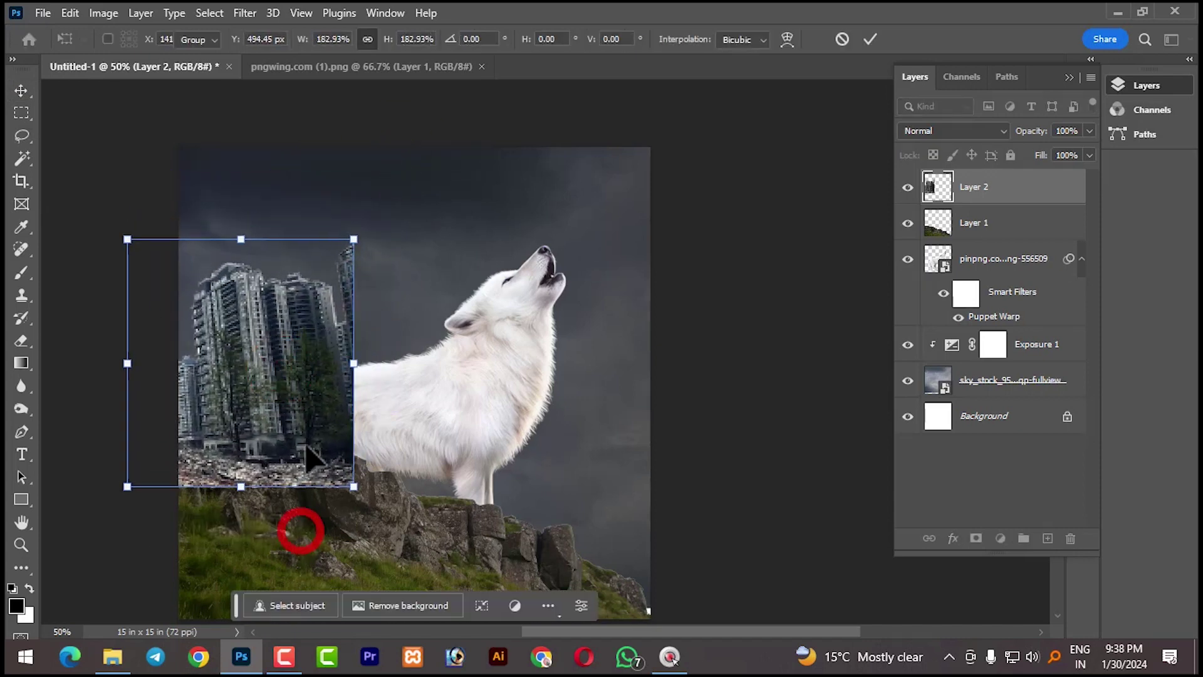
key("ctrl+t")
right_click(300, 404)
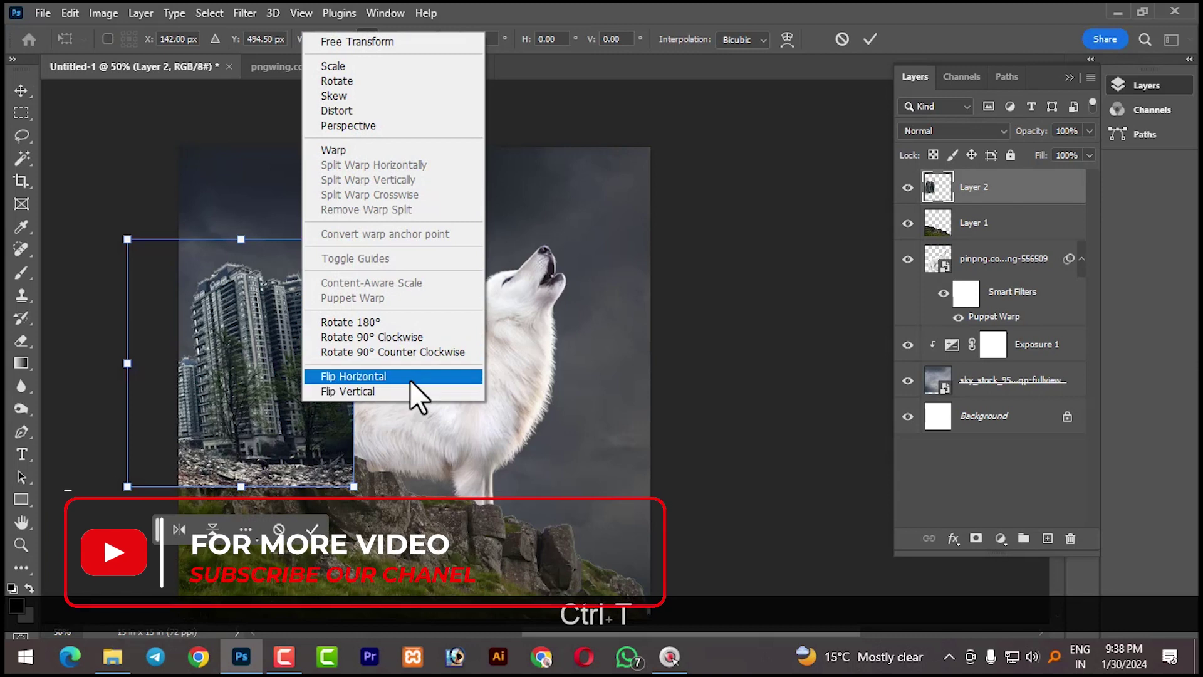
left_click(410, 380)
left_click_drag(294, 406, 290, 395)
Place the towers layer between the wolf layer and the Exposure adjustment, and nudge the towers behind the wolf's back
left_click_drag(997, 191, 1005, 366)
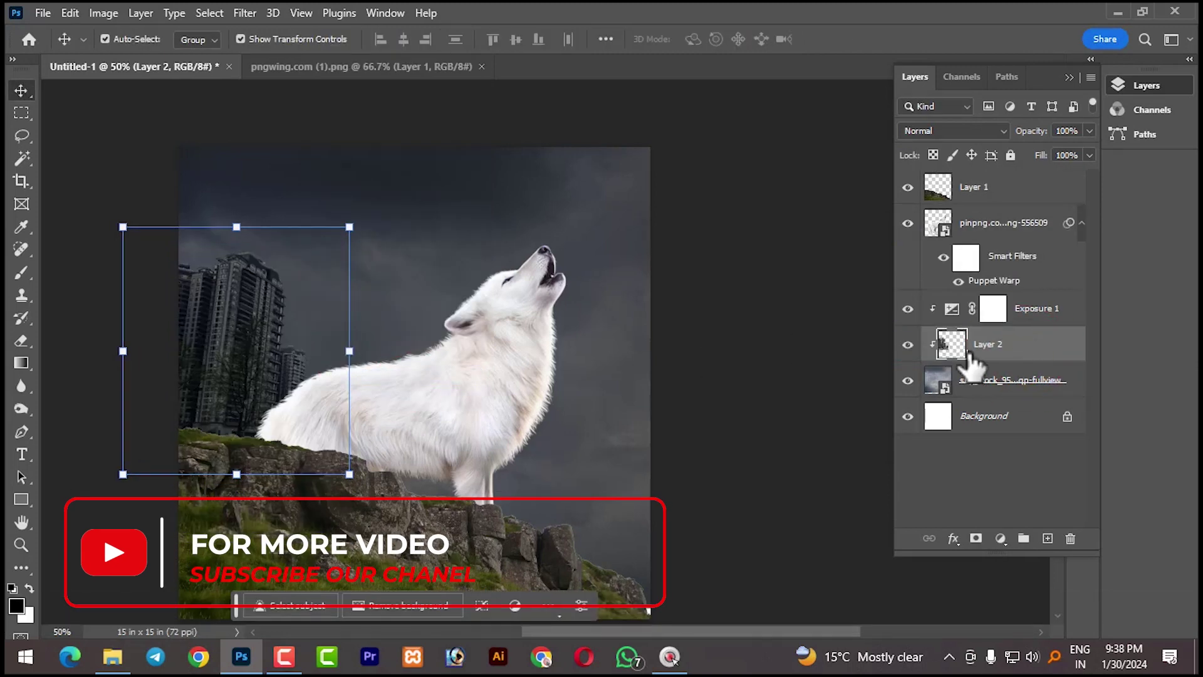
left_click(238, 338)
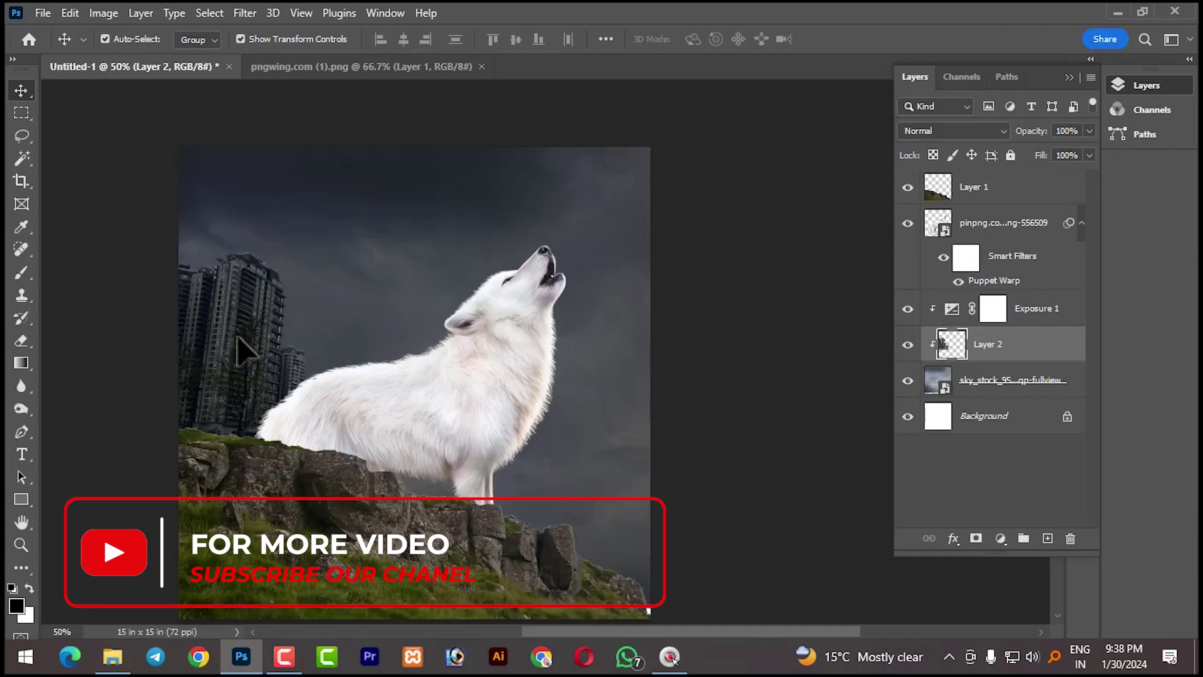
left_click(241, 351)
left_click_drag(987, 351, 1012, 308)
left_click(430, 280)
left_click(243, 332)
left_click_drag(242, 330, 238, 337)
left_click(753, 247)
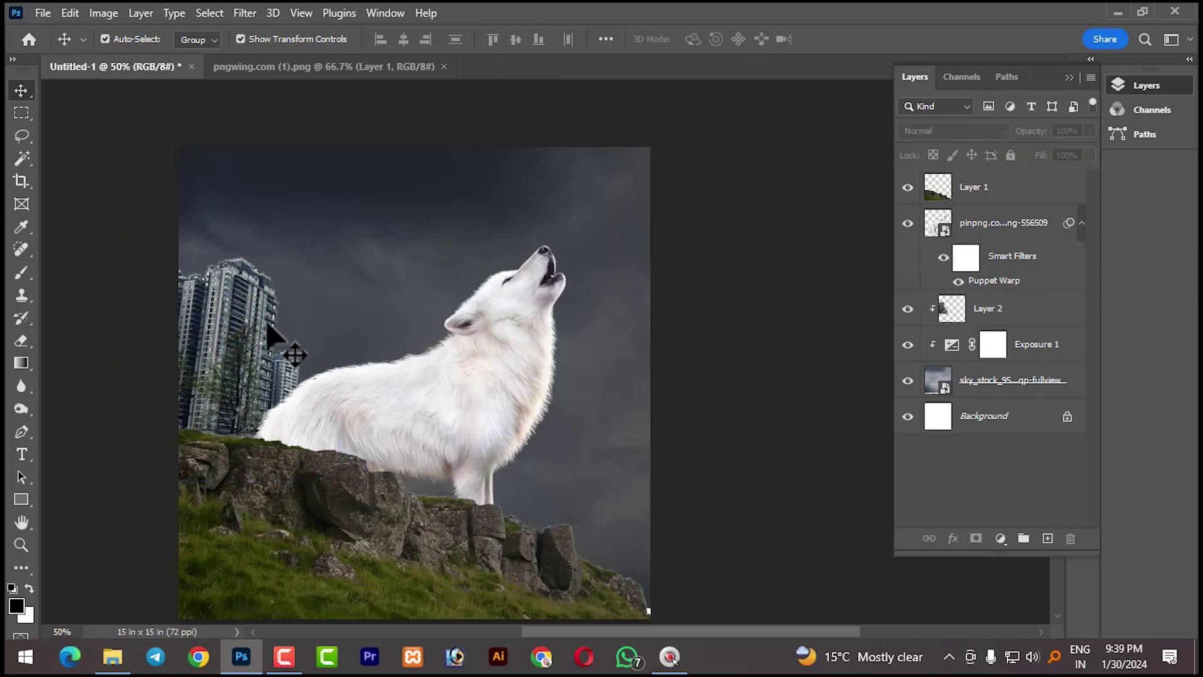
Select the tall tower on the city image's left side with a rectangular marquee and copy it into the wolf composition
left_click(250, 67)
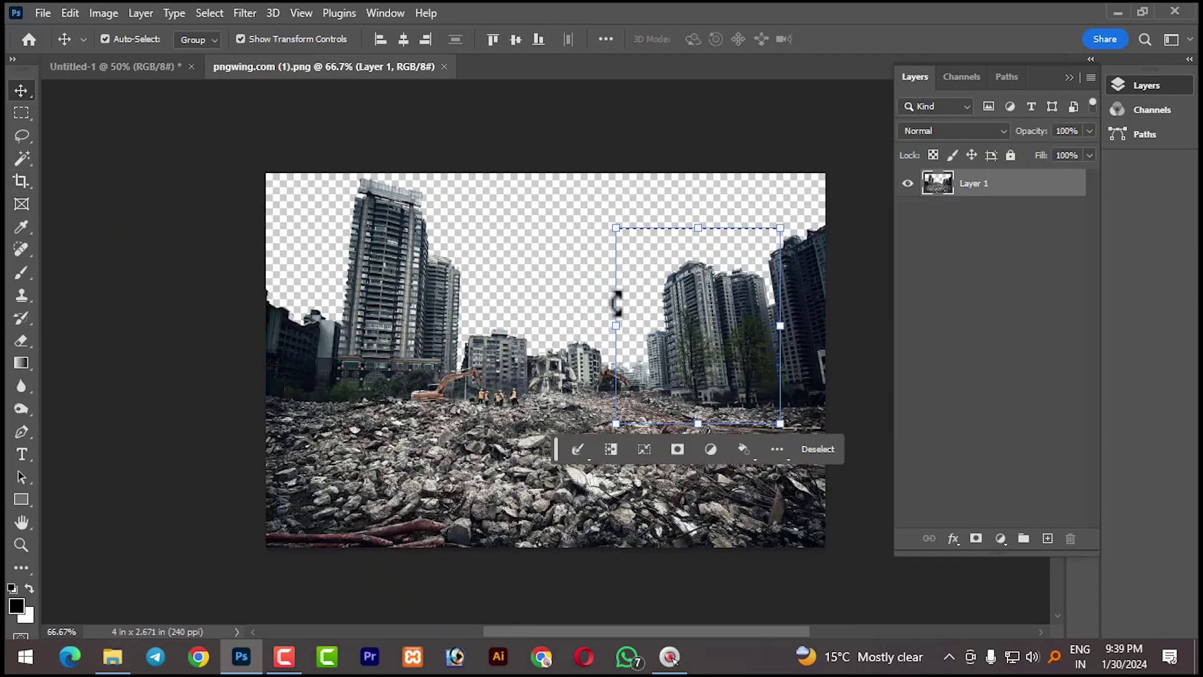
key("ctrl+d")
left_click(20, 114)
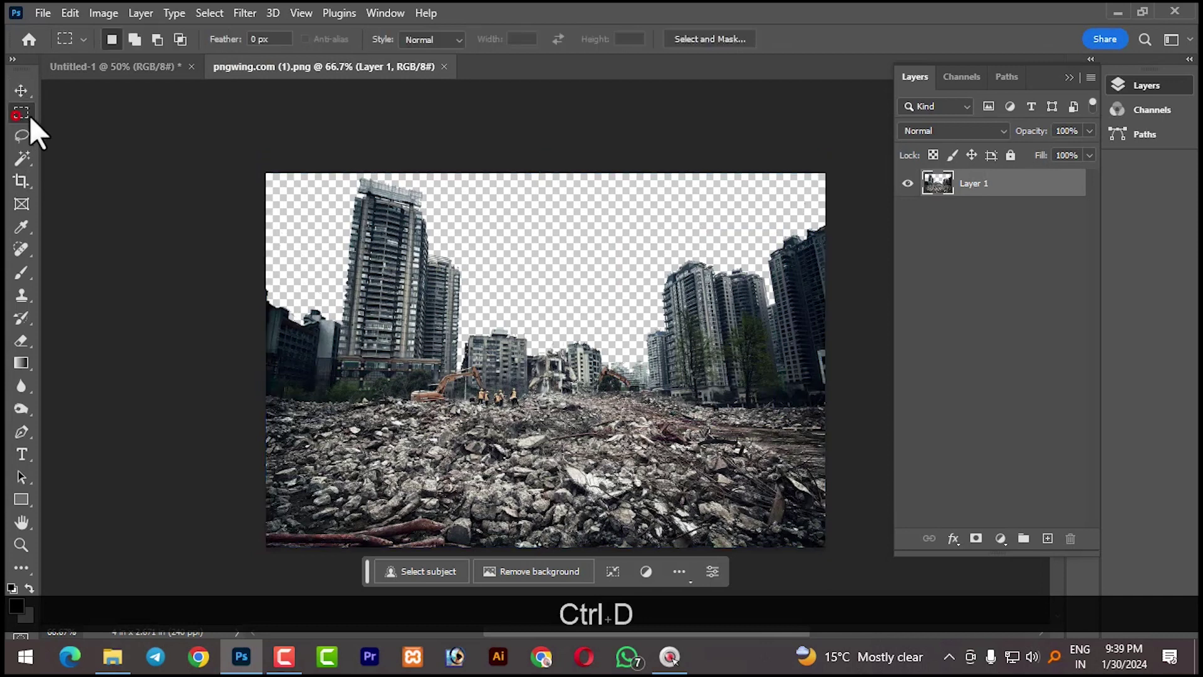
left_click_drag(332, 184, 470, 401)
key("space")
key("ctrl+alt+z")
key("ctrl+alt+z")
left_click_drag(109, 72, 663, 524)
Move the new tower layer below the wolf layer and position the tower behind the cliff's lower right end
left_click(22, 90)
left_click_drag(815, 448, 754, 328)
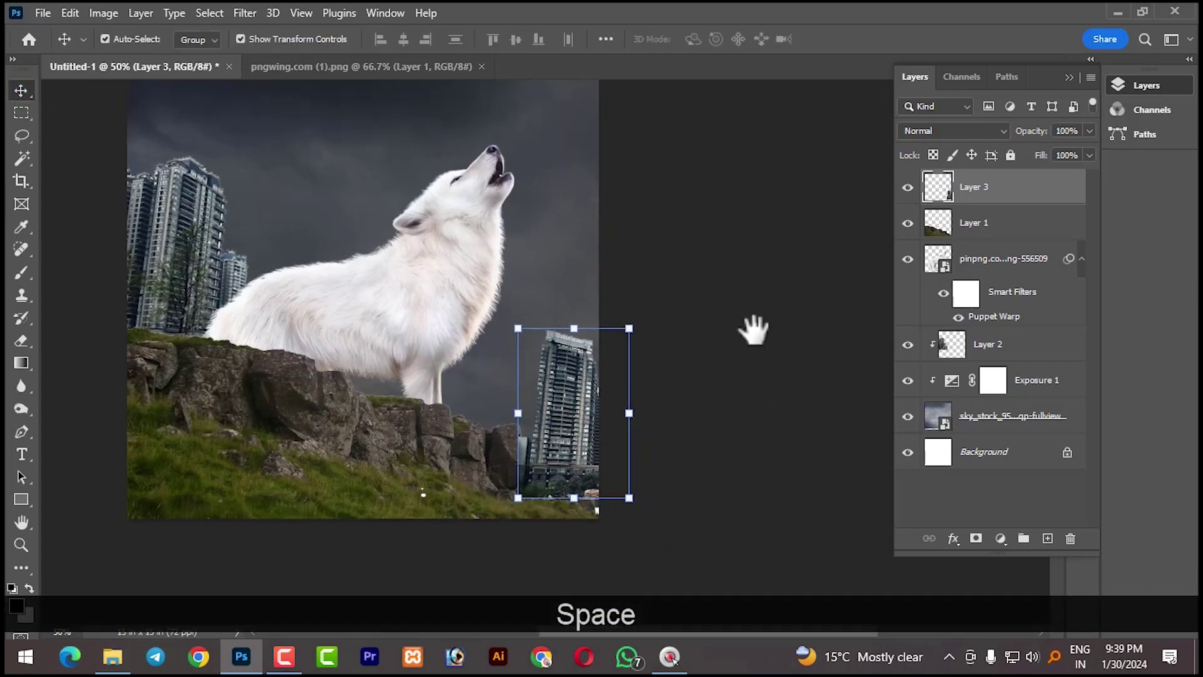
left_click_drag(985, 191, 1005, 323)
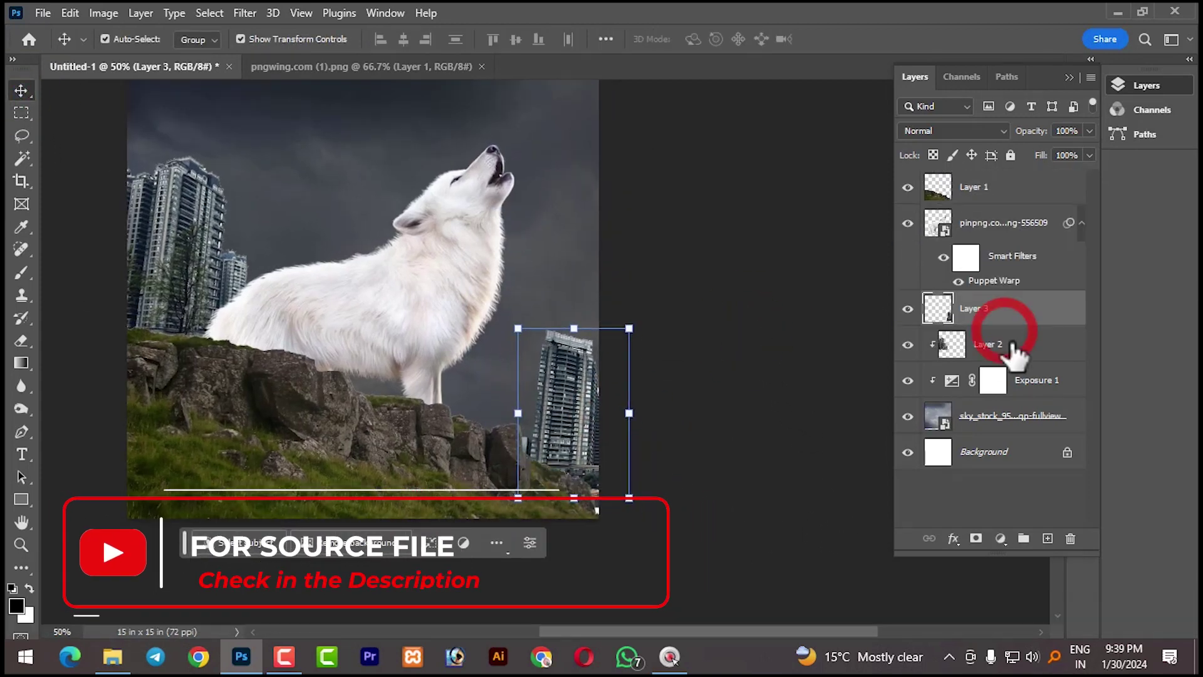
left_click_drag(564, 438, 570, 468)
left_click(752, 476)
Release Layer 2 from its clipping mask and group it with Layer 3
left_click(996, 309)
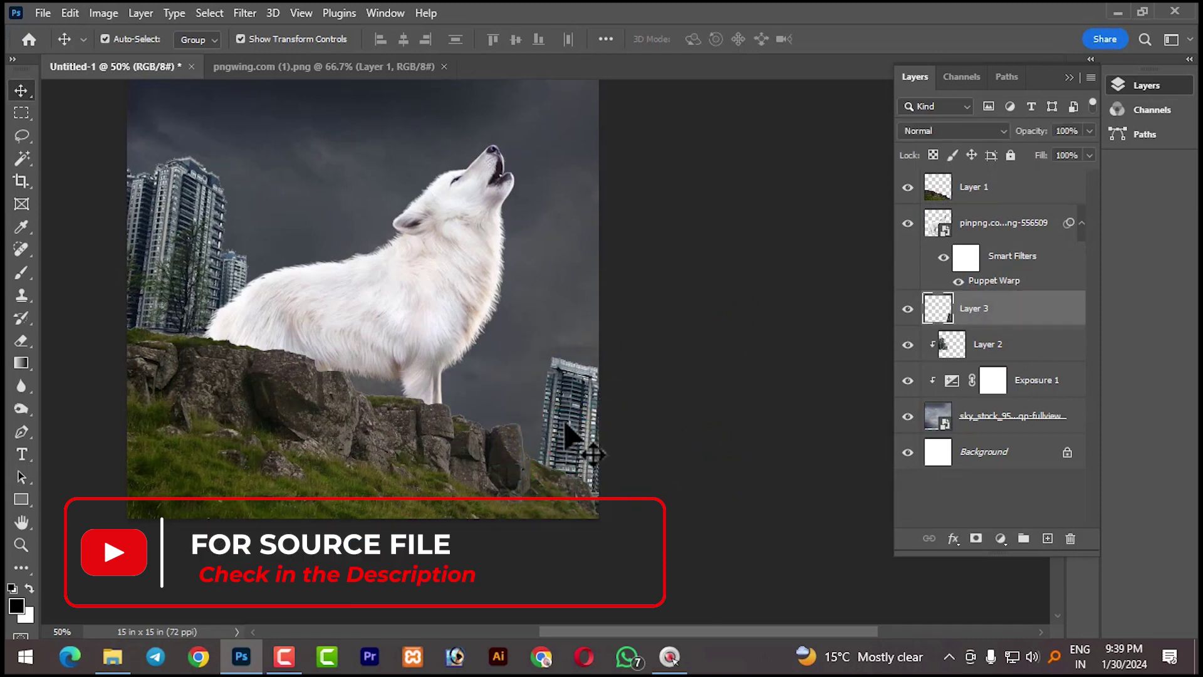
left_click(959, 350, "alt")
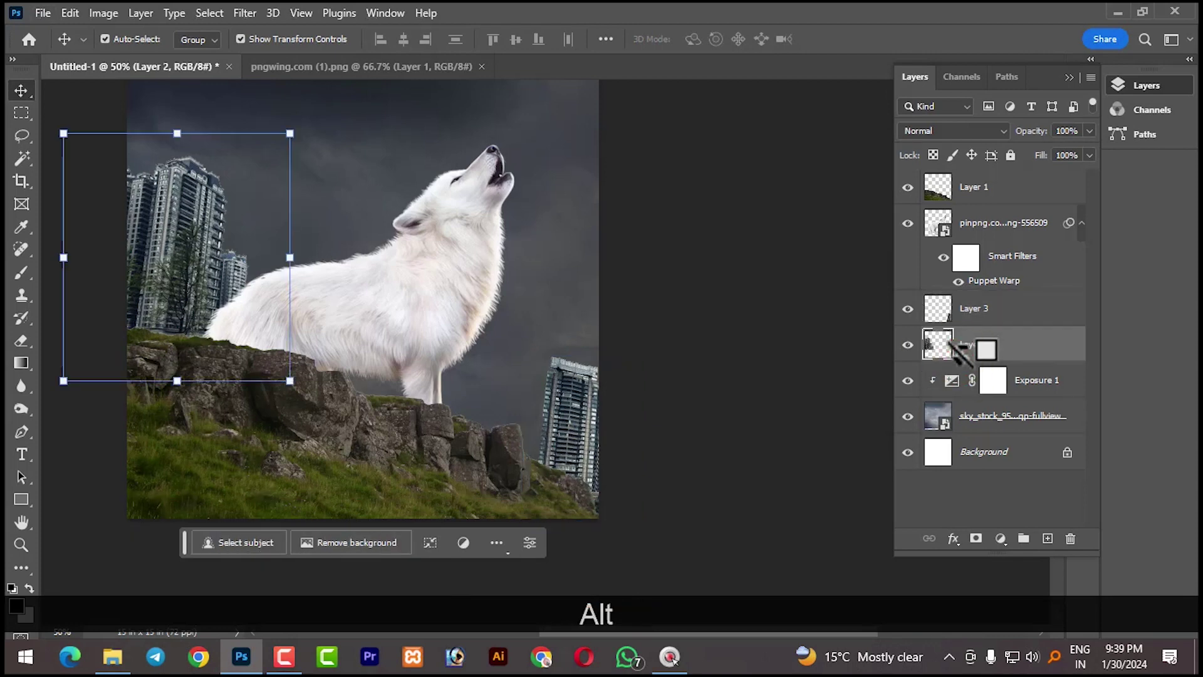
left_click(973, 318)
left_click(978, 341, "shift")
key("ctrl+shift+g")
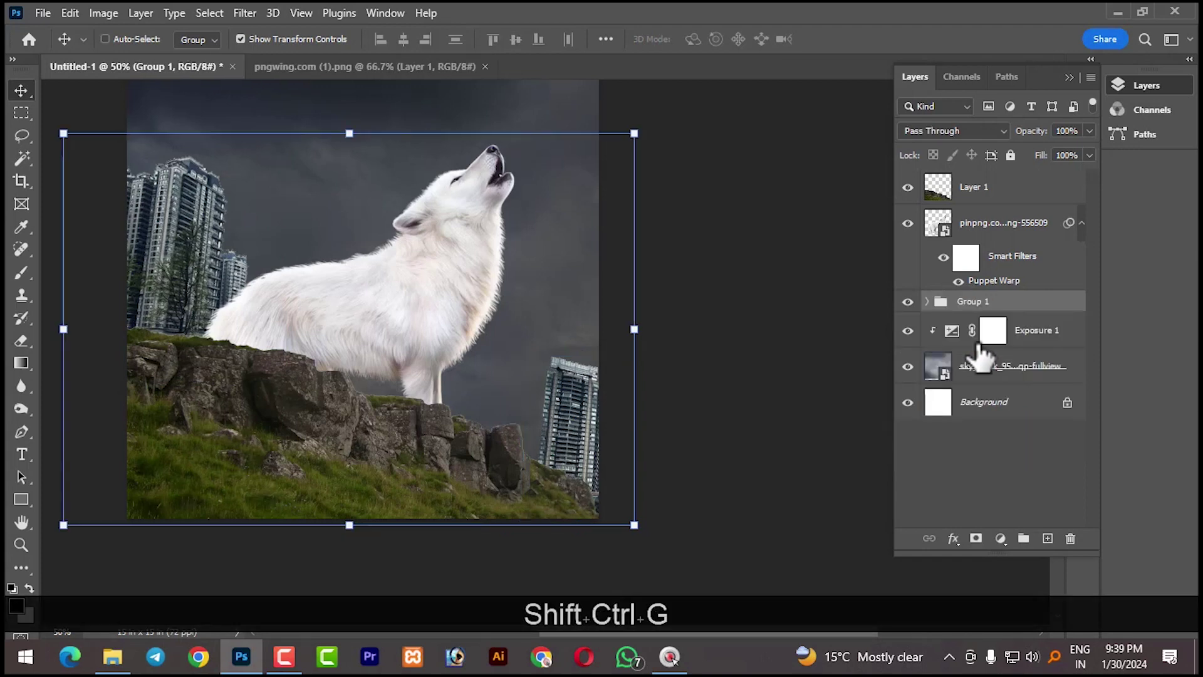
Rename the new layer group as "city Image"
left_click(973, 301)
type("city Imag")
key("BackSpace")
key("BackSpace")
type("age")
left_click(968, 460)
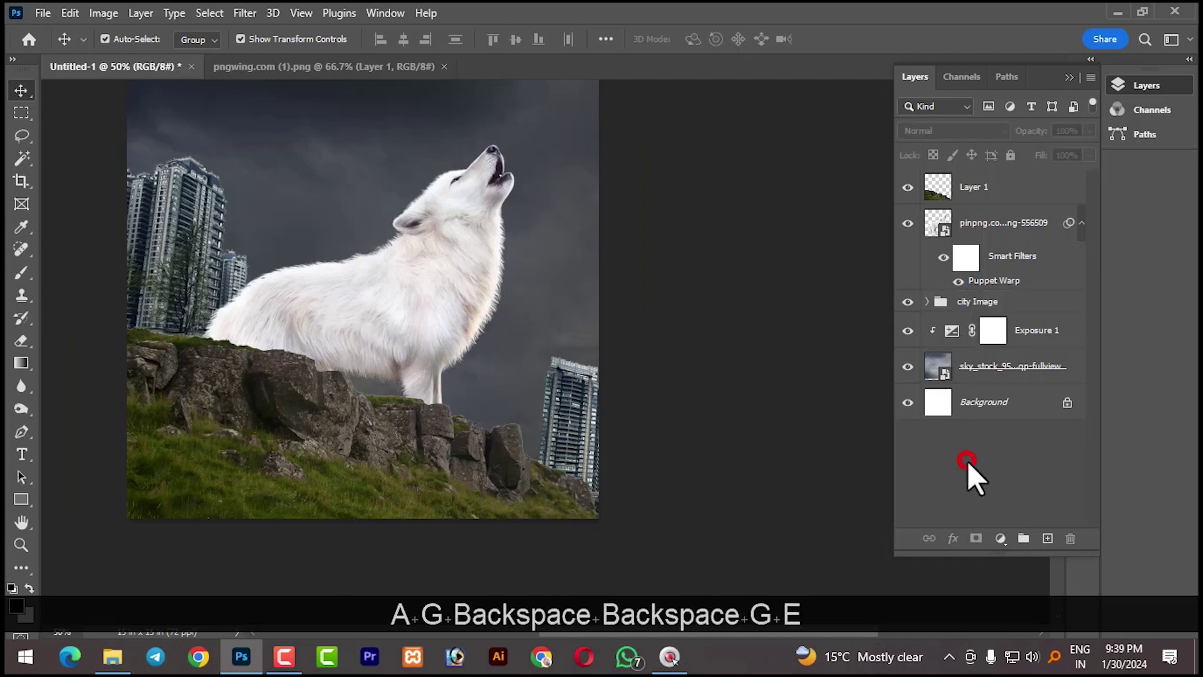
Add an Exposure adjustment clipped to the city Image group and darken its exposure to -2.33
left_click(976, 317)
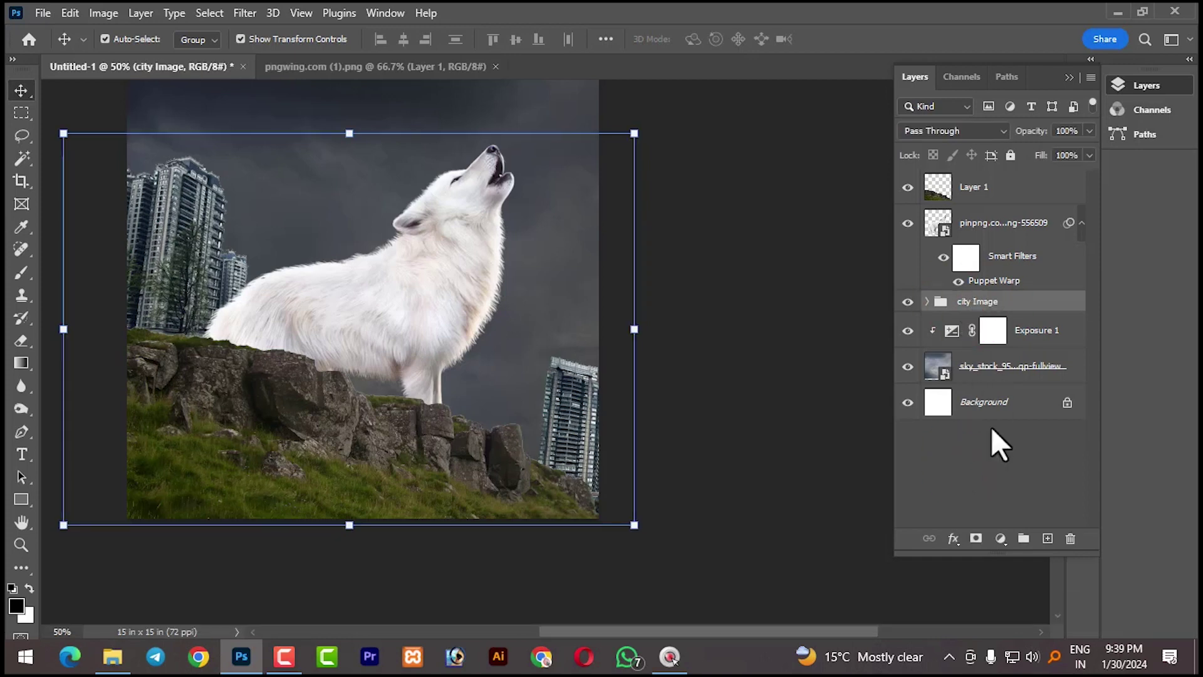
left_click(1004, 540)
left_click(1039, 332)
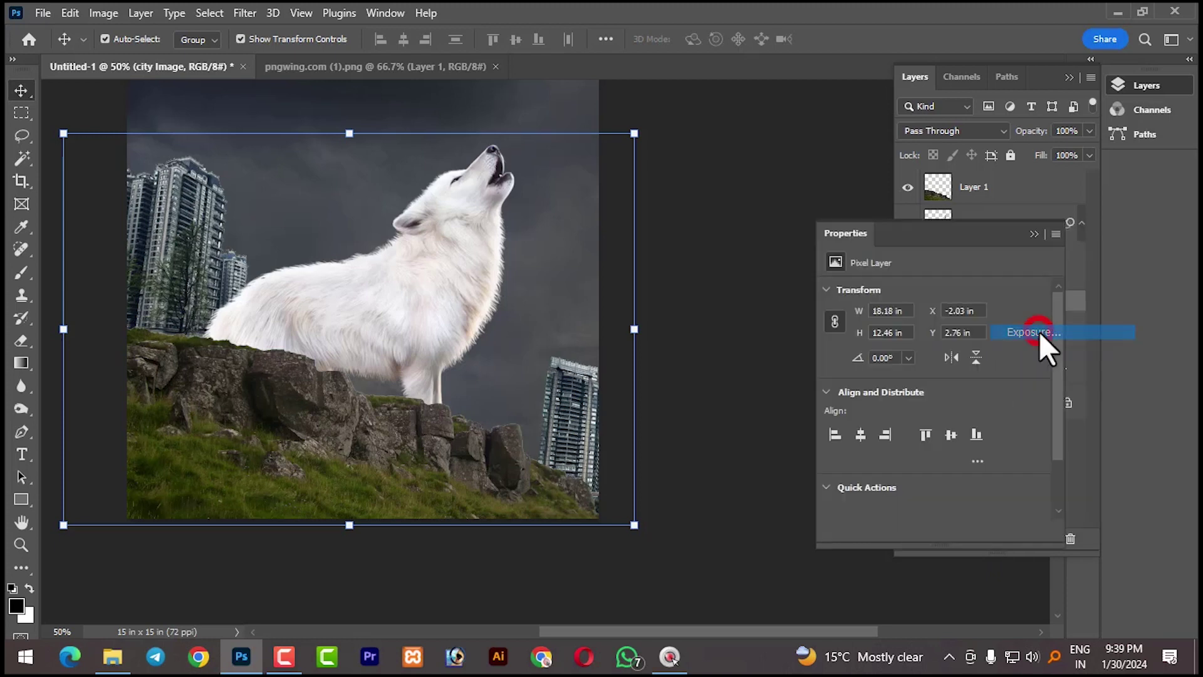
left_click_drag(938, 337, 898, 345)
left_click(1034, 234)
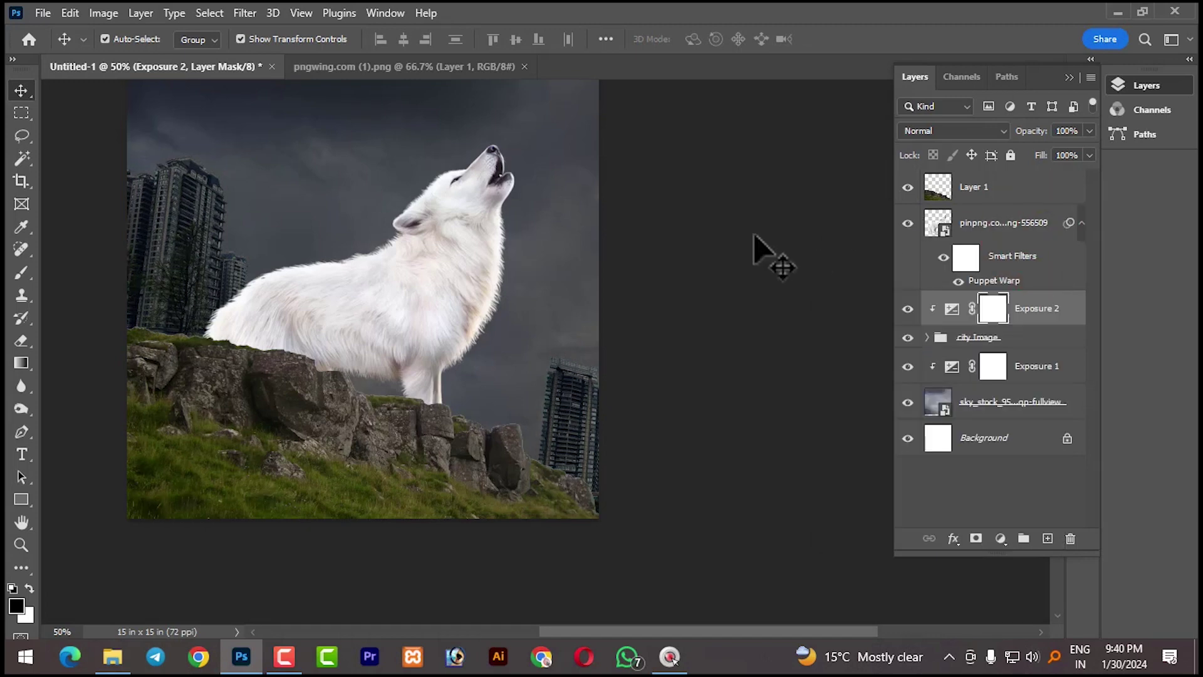
left_click(754, 237)
Bring the Free Moon Overlay 3 image from the file folder into the wolf composition
left_click(113, 657)
left_click(393, 167)
left_click_drag(384, 176, 276, 238)
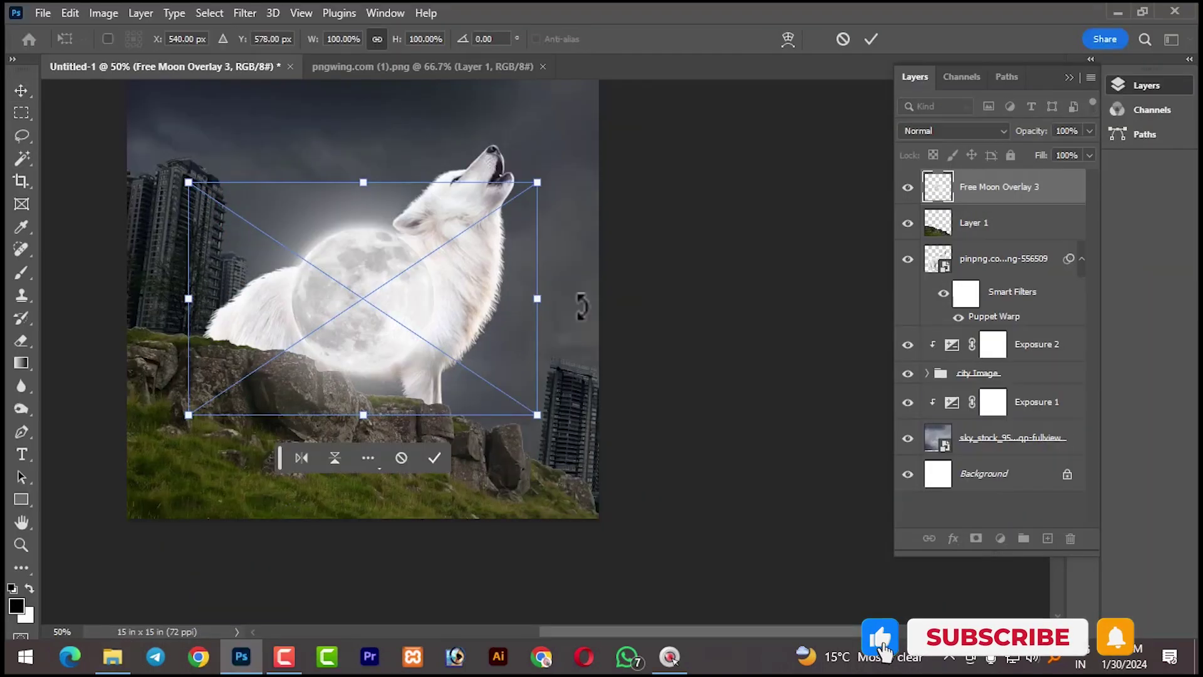
Scale the moon overlay to 36.12% and place it in the sky above the towers behind the wolf
scroll(583, 306, "up", 3)
left_click_drag(368, 443, 287, 289)
left_click_drag(456, 415, 326, 293)
left_click_drag(260, 258, 254, 277)
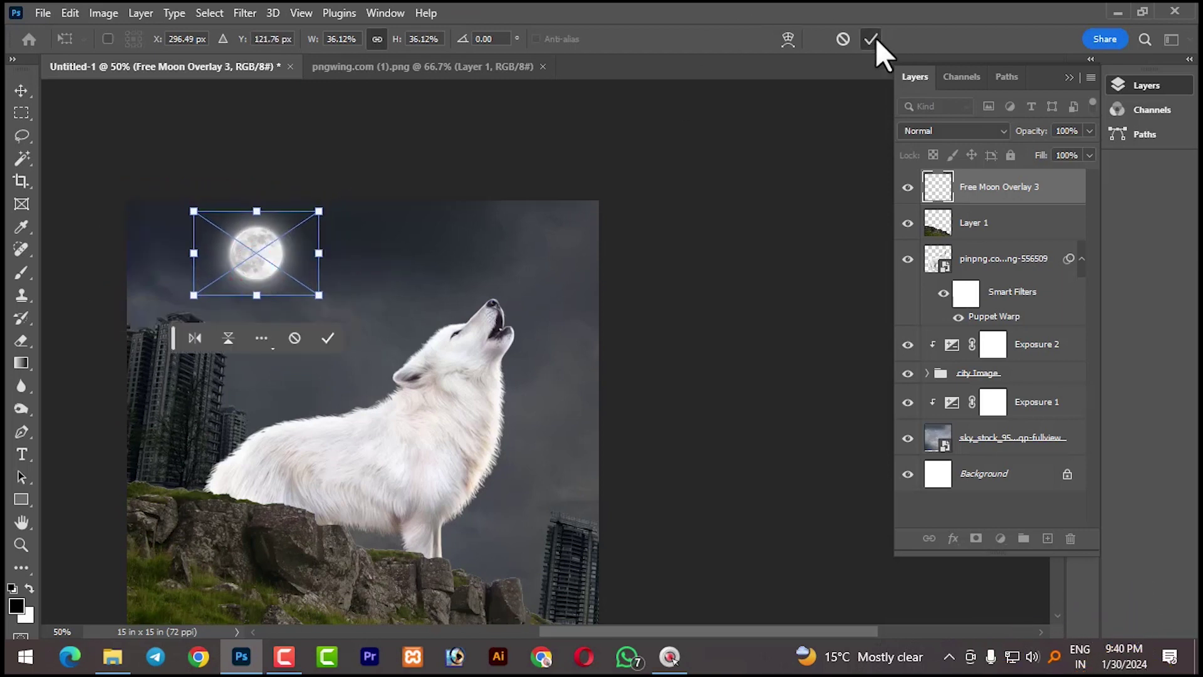
left_click(871, 39)
left_click(733, 115)
left_click(253, 251)
left_click(629, 354)
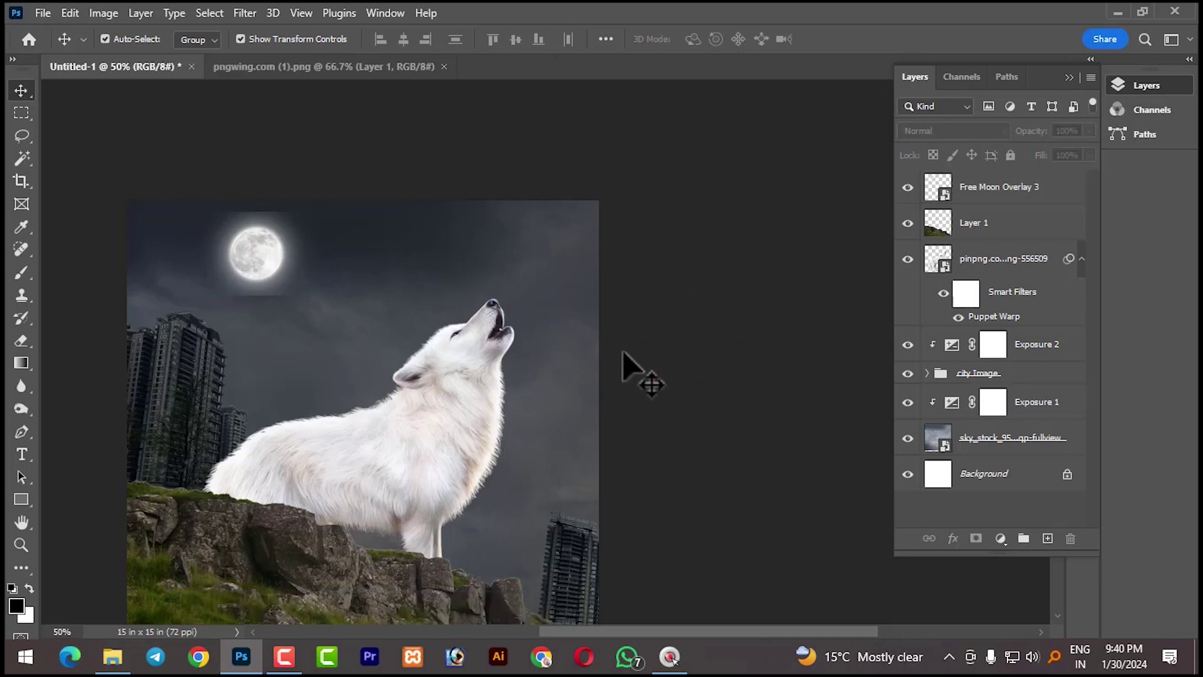
Set the Free Moon Overlay 3 layer's blending mode to Screen
left_click(977, 188)
left_click(952, 130)
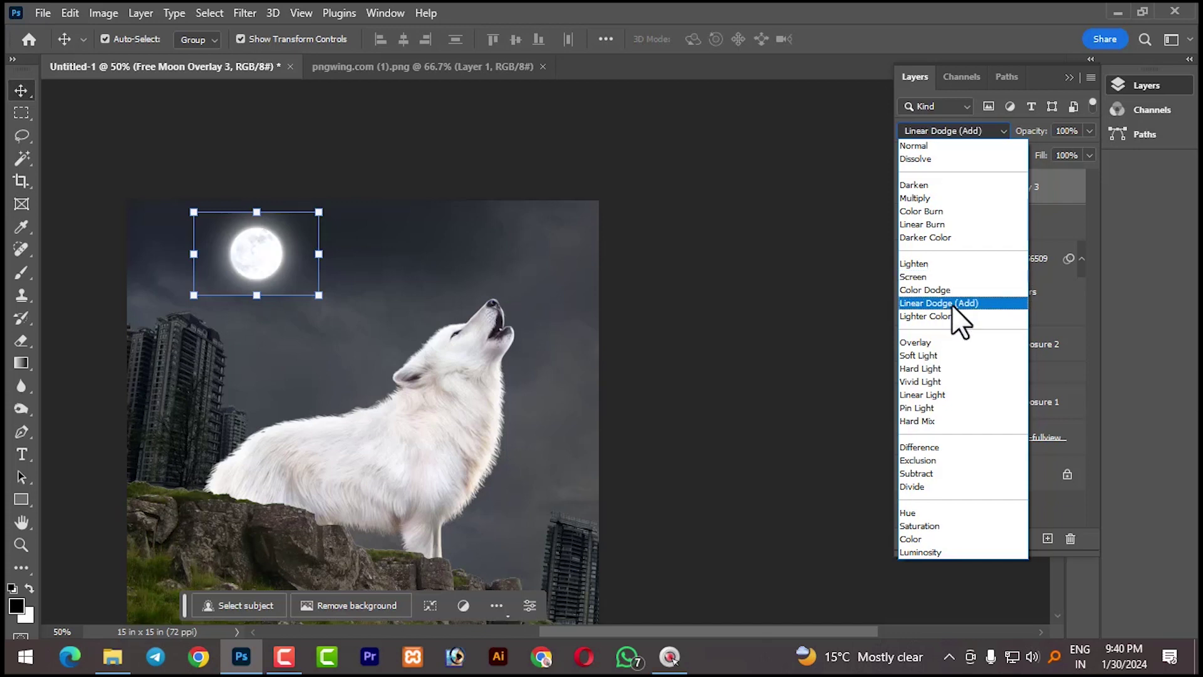
left_click(938, 276)
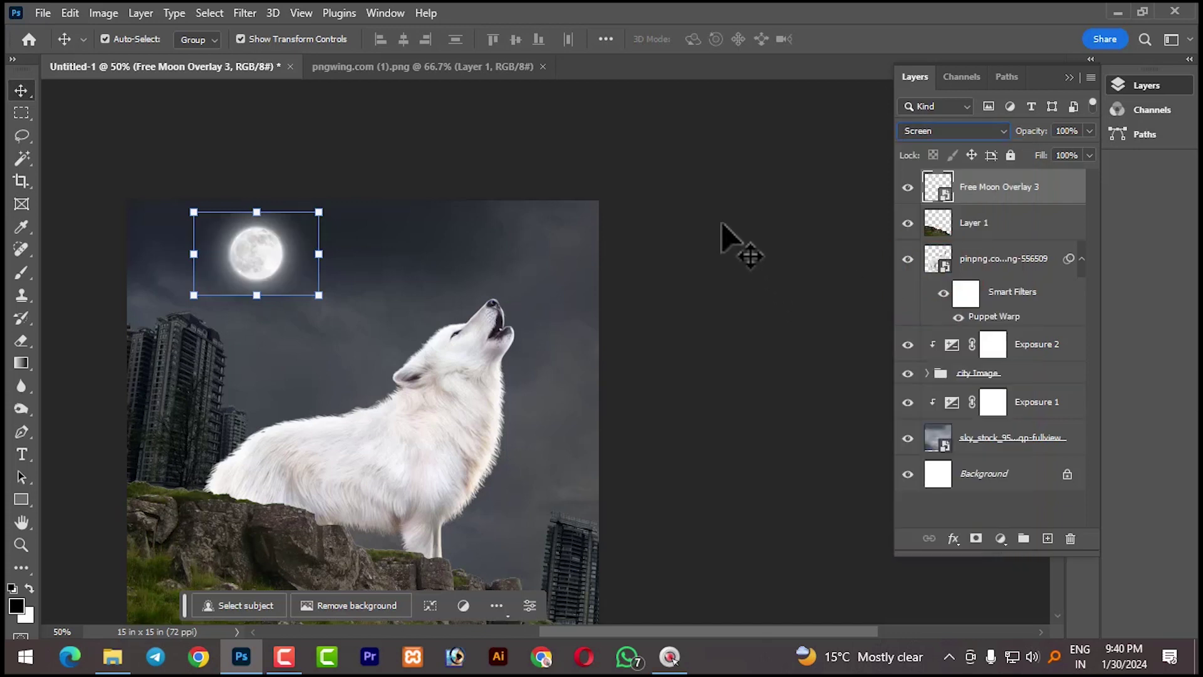
Rasterize the Free Moon Overlay 3 smart object so that the Eraser can work on it
scroll(303, 301, "up", 1)
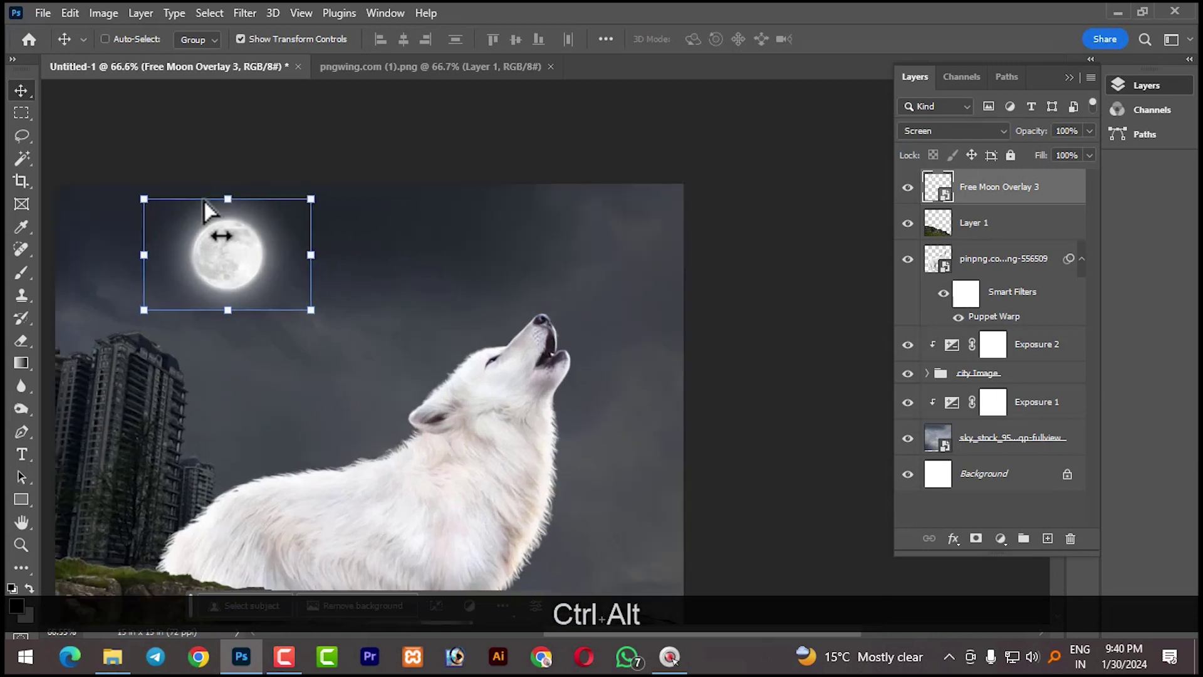
left_click_drag(435, 173, 500, 155)
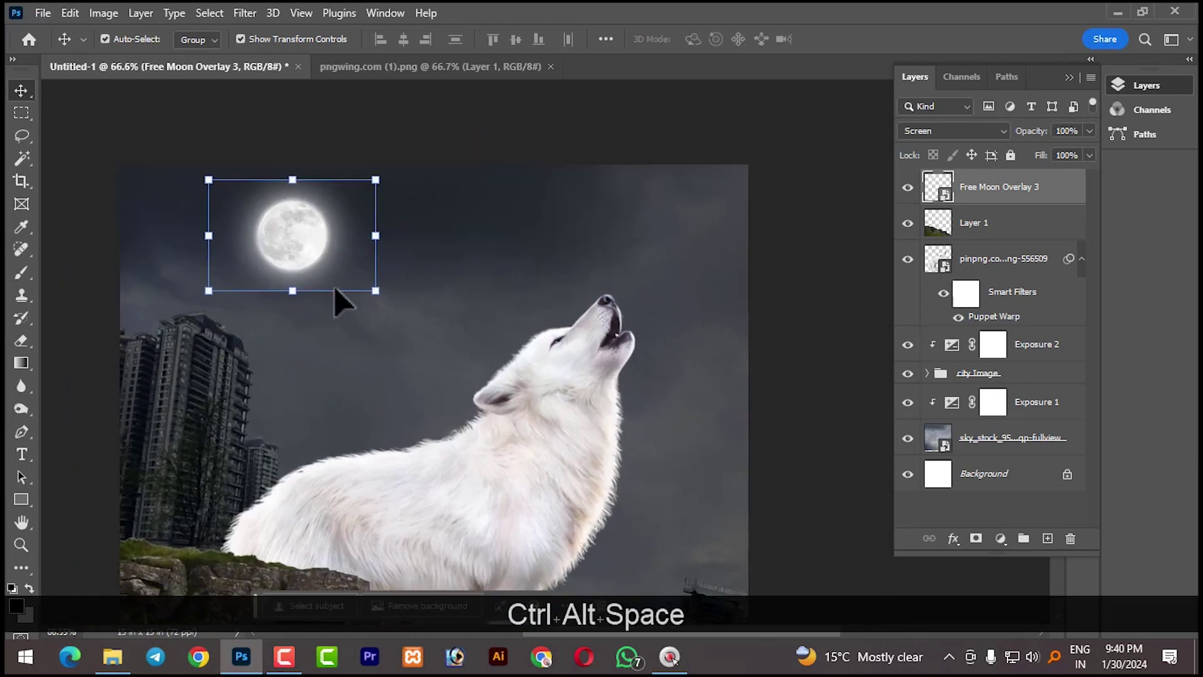
scroll(486, 303, "down", 2)
scroll(483, 307, "up", 1)
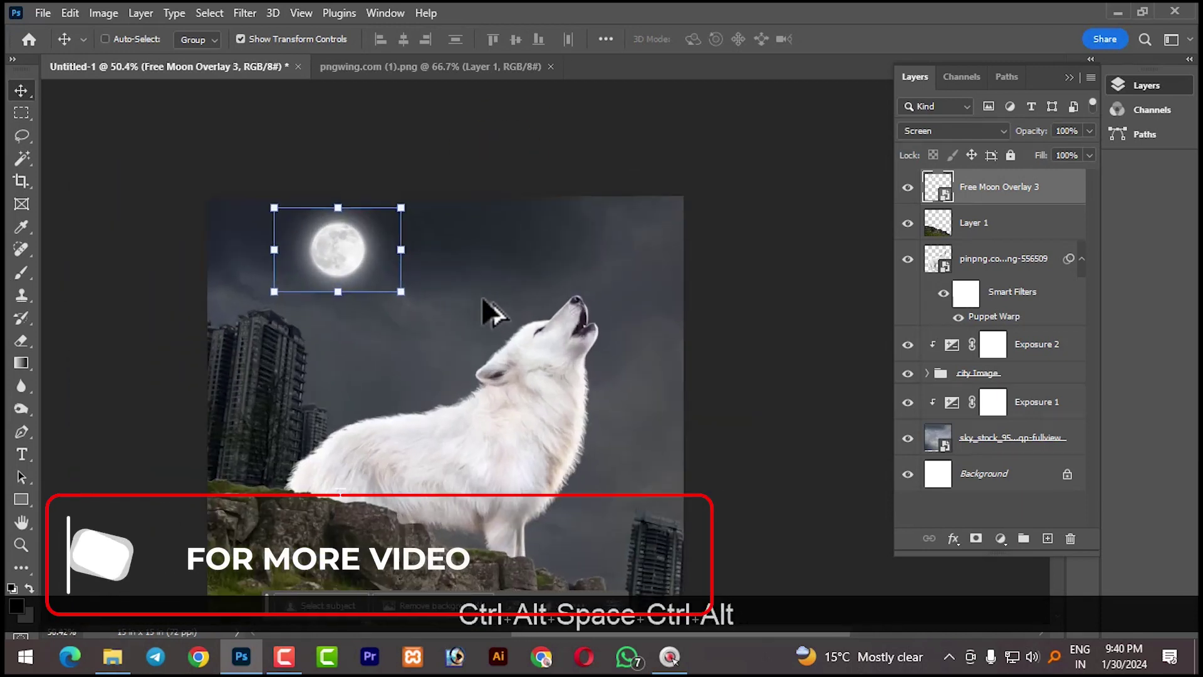
left_click(20, 341)
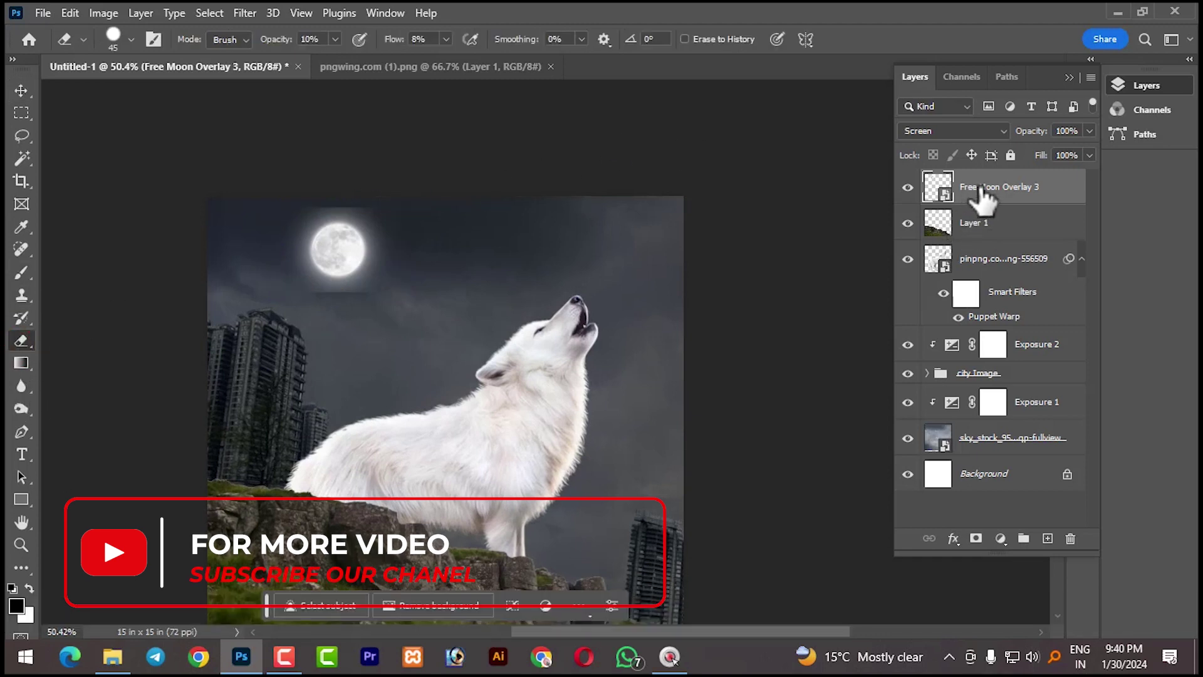
left_click(348, 257)
left_click(525, 256)
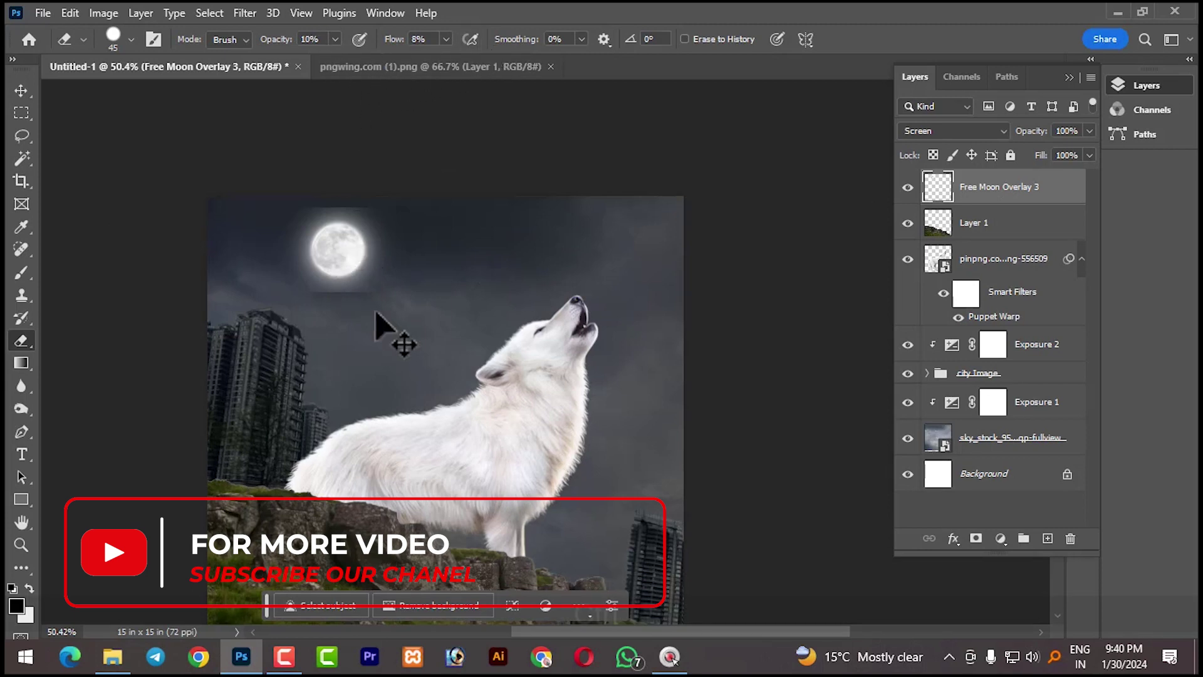
Softly erase the visible rectangular edges of the moon's glow with a 45 px Eraser at 10% opacity and 8% flow
scroll(349, 319, "up", 4)
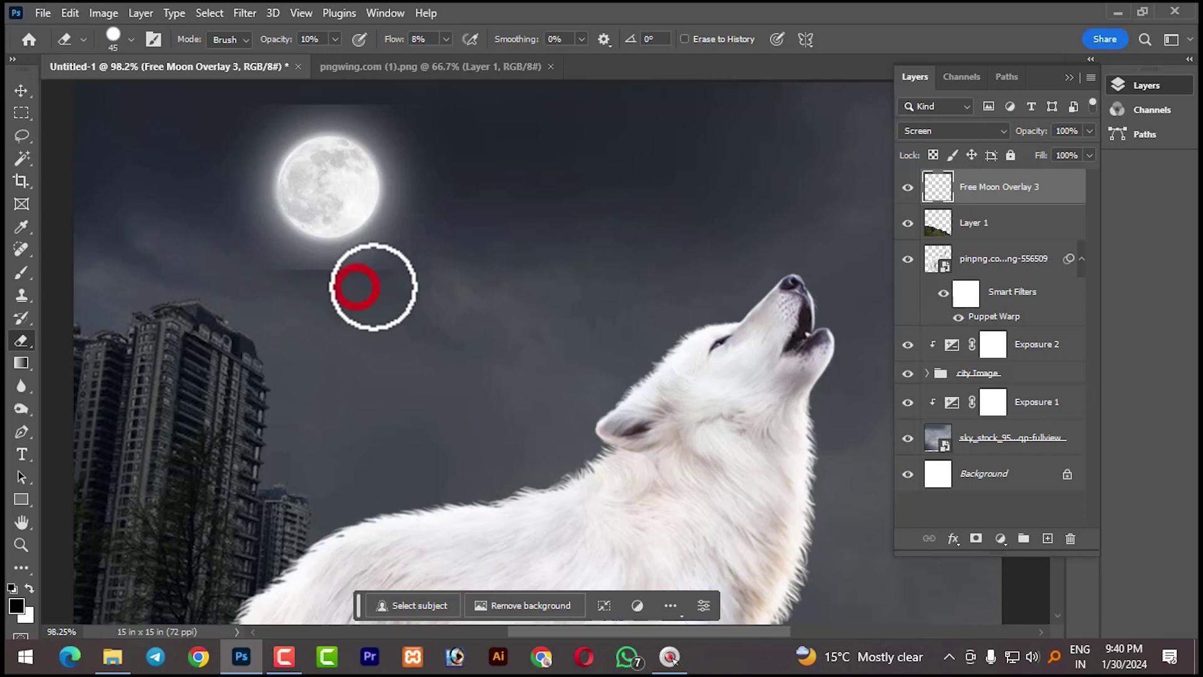
left_click(295, 268)
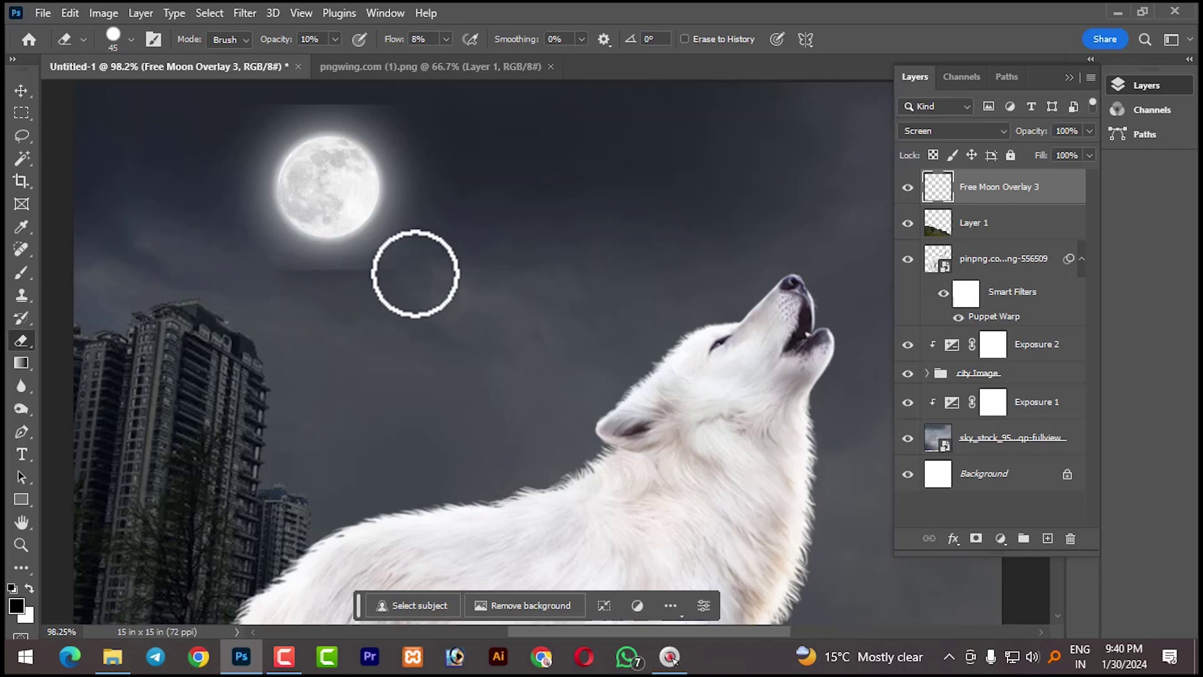
left_click(402, 272)
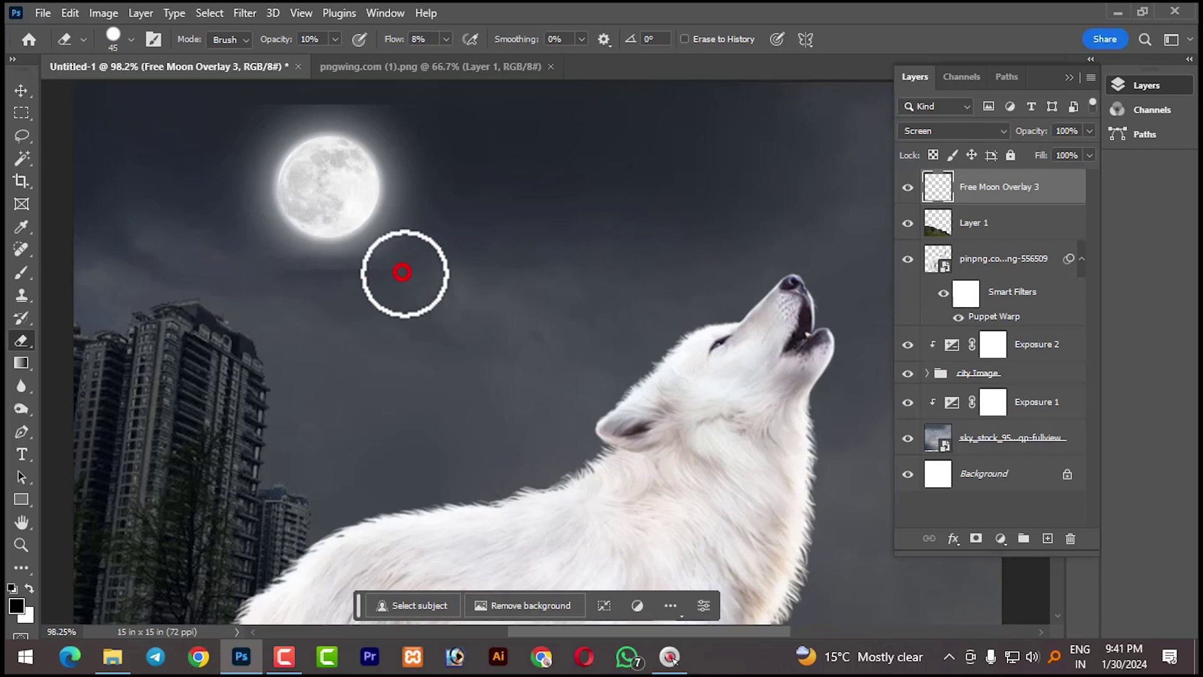
left_click(217, 290)
left_click(234, 276)
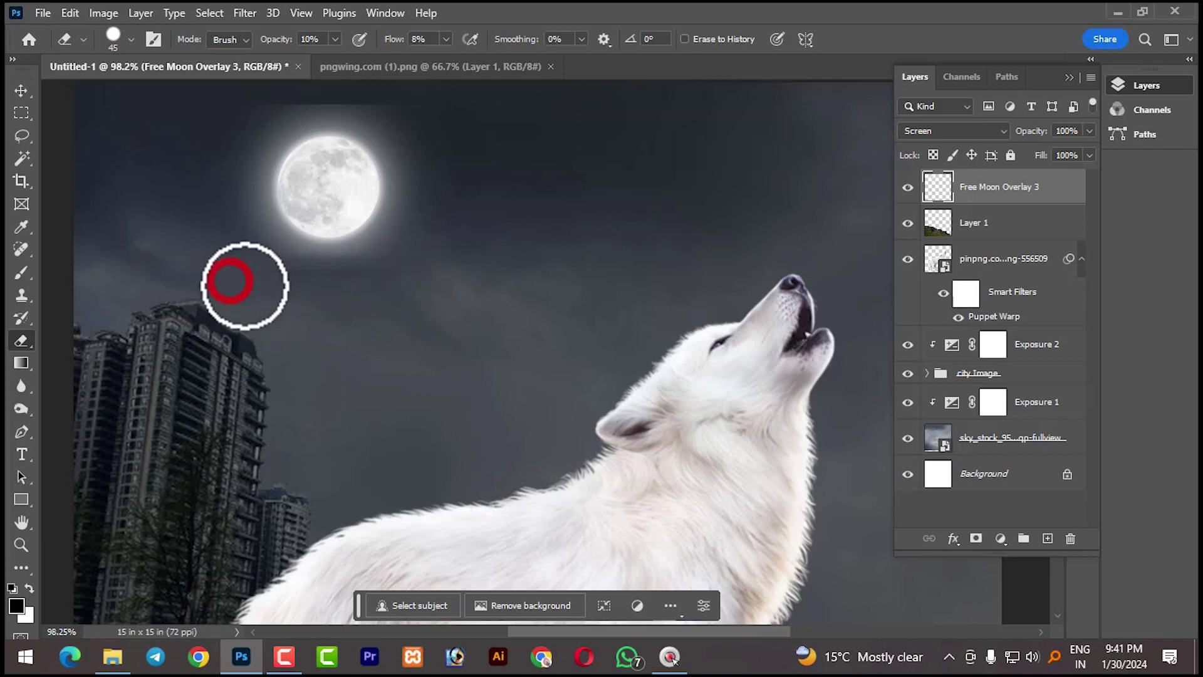
left_click(305, 307)
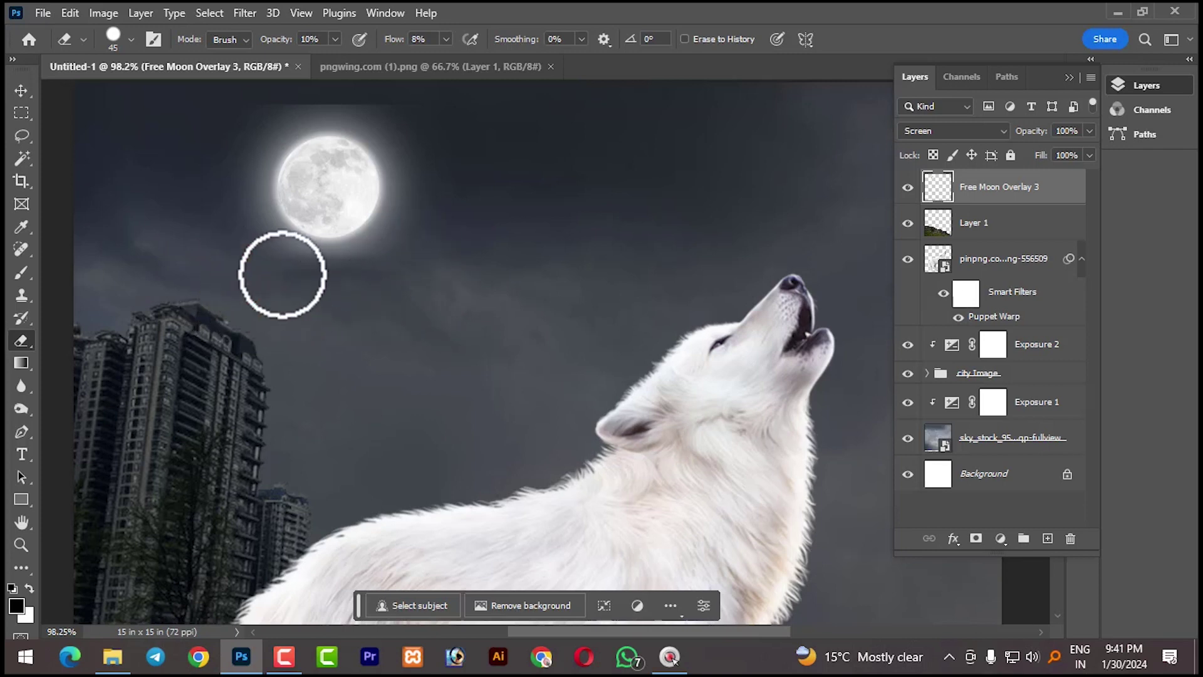
left_click(348, 302)
scroll(470, 290, "up", 2)
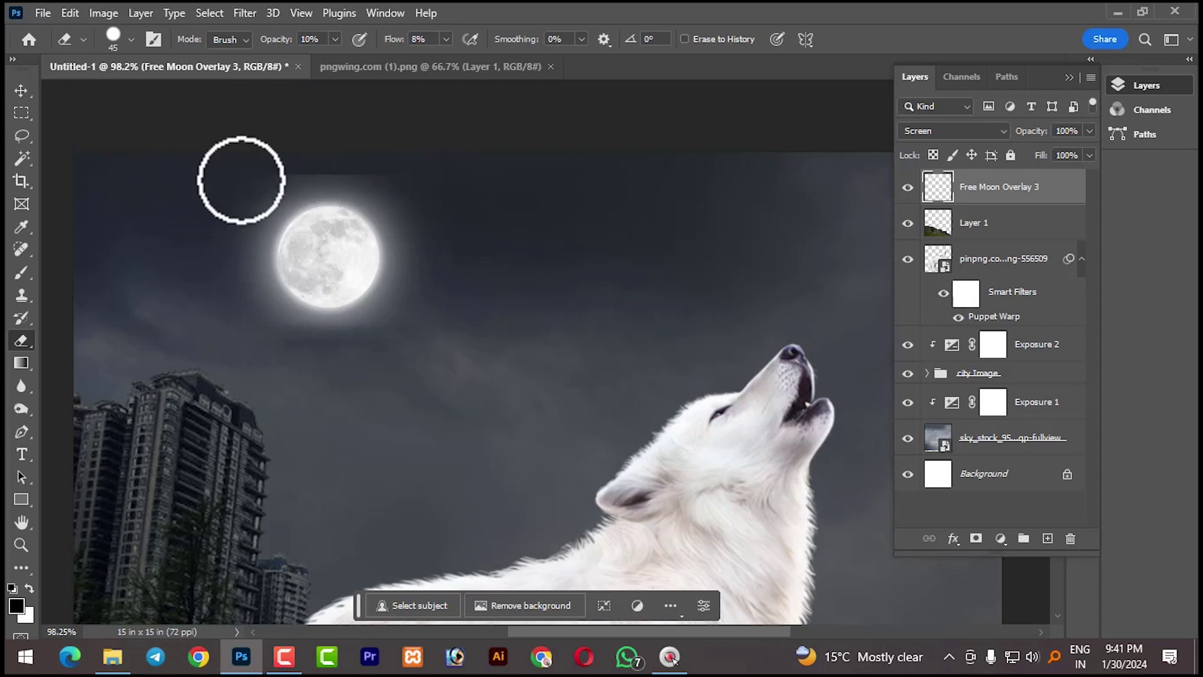
mouse_move(319, 171)
left_mouse_down()
mouse_move(383, 173)
mouse_move(261, 177)
mouse_move(426, 152)
mouse_move(201, 176)
mouse_move(420, 159)
mouse_move(179, 164)
mouse_move(407, 142)
left_mouse_up()
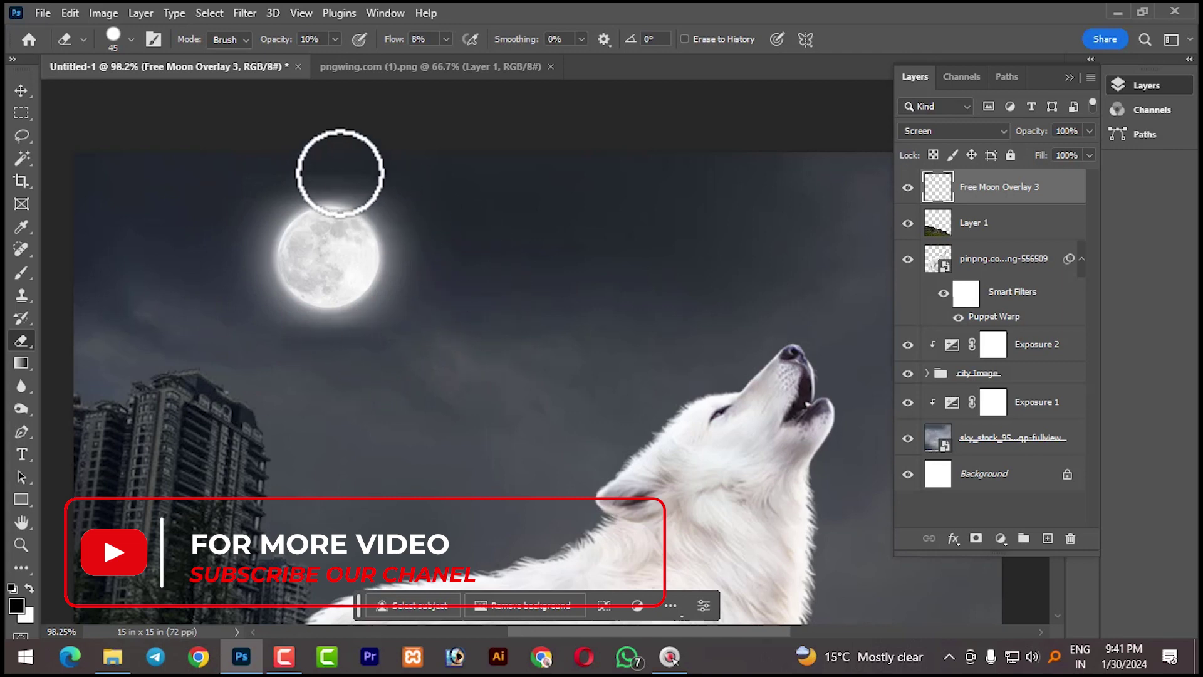
left_click(21, 91)
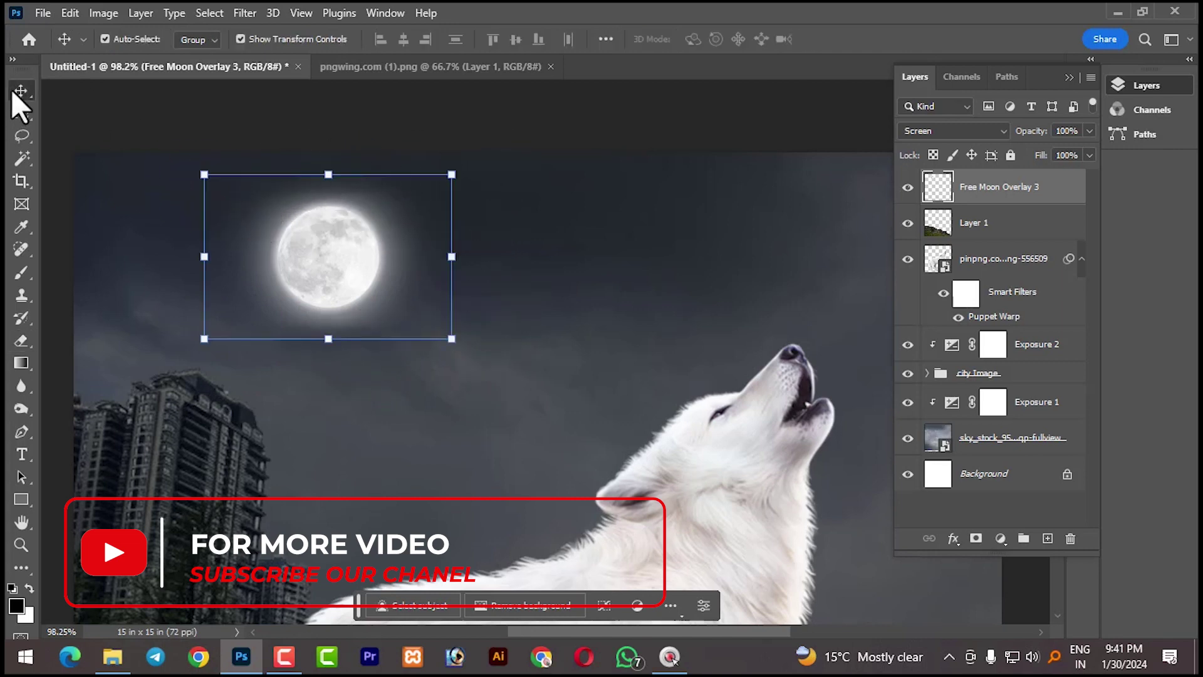
scroll(704, 328, "down", 5)
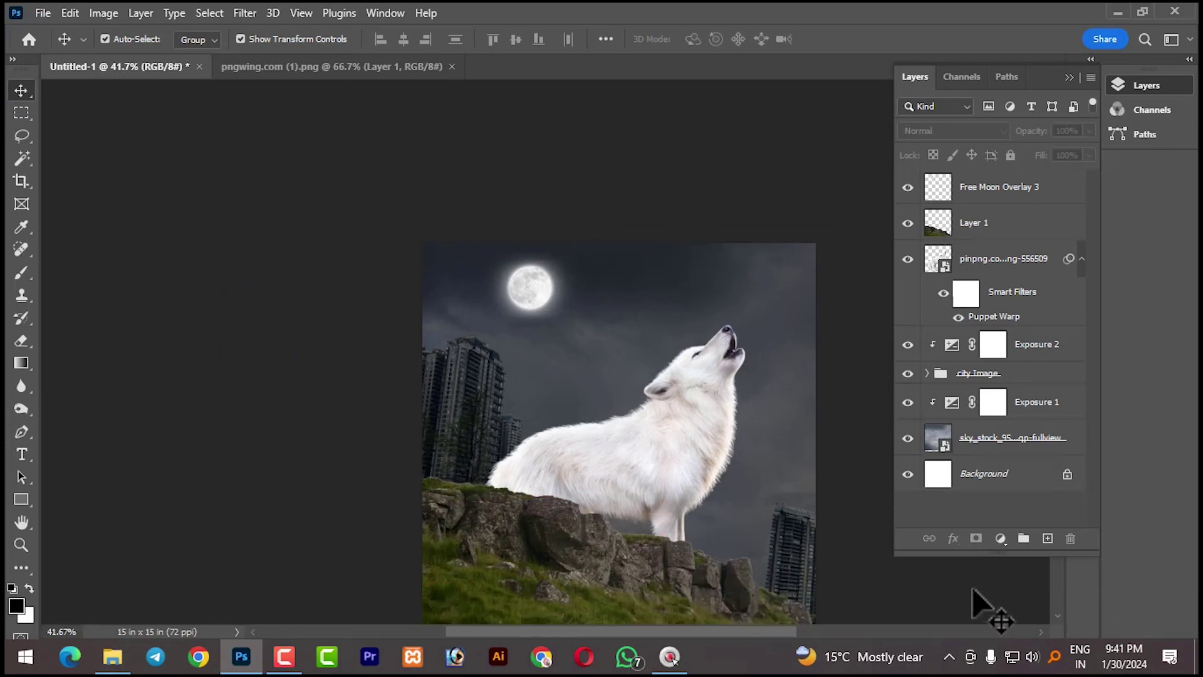
left_click(806, 549)
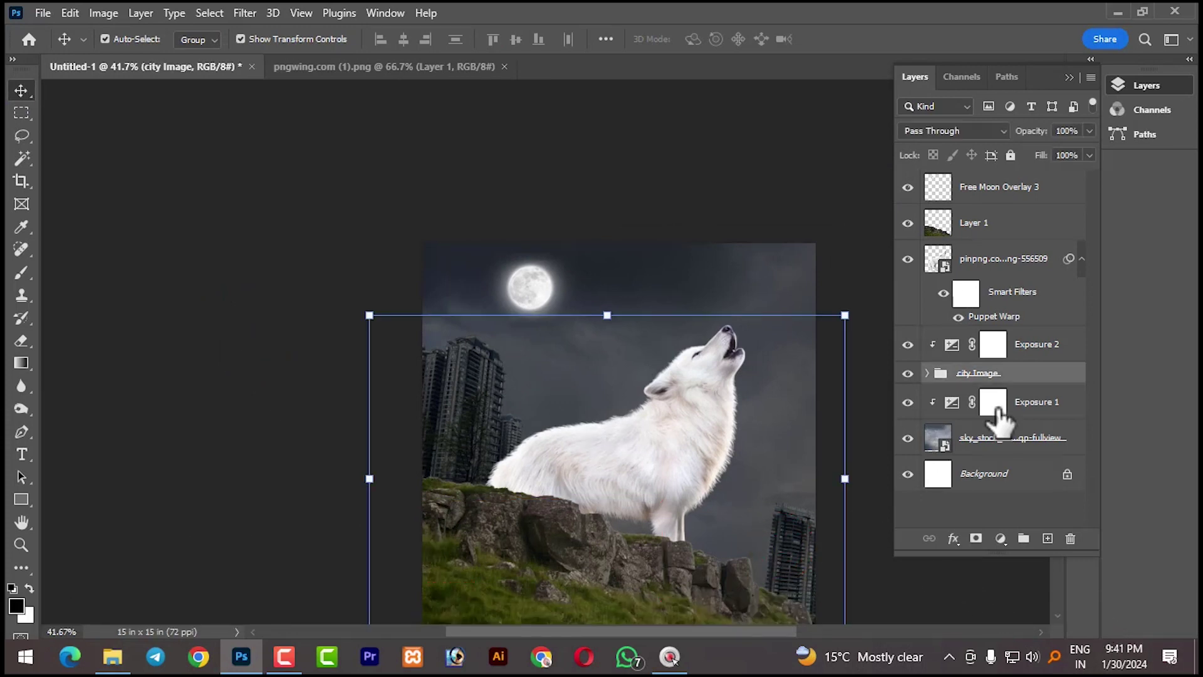
key("ctrl+alt")
left_click_drag(743, 437, 674, 384)
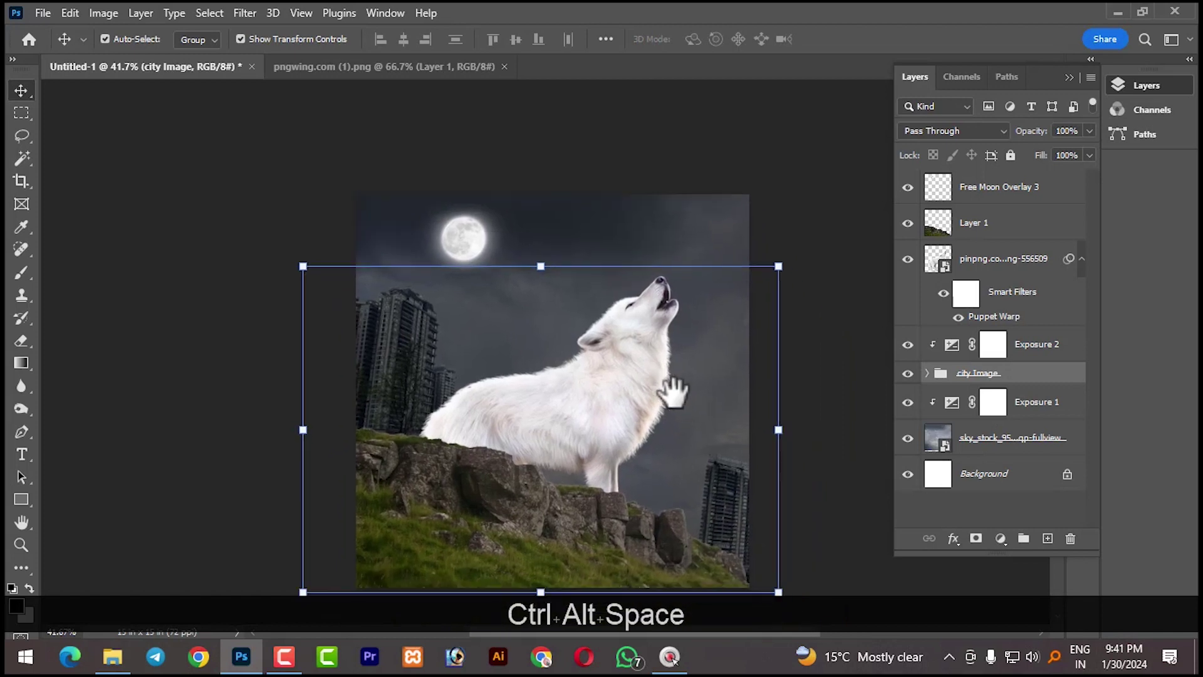
left_click(993, 344)
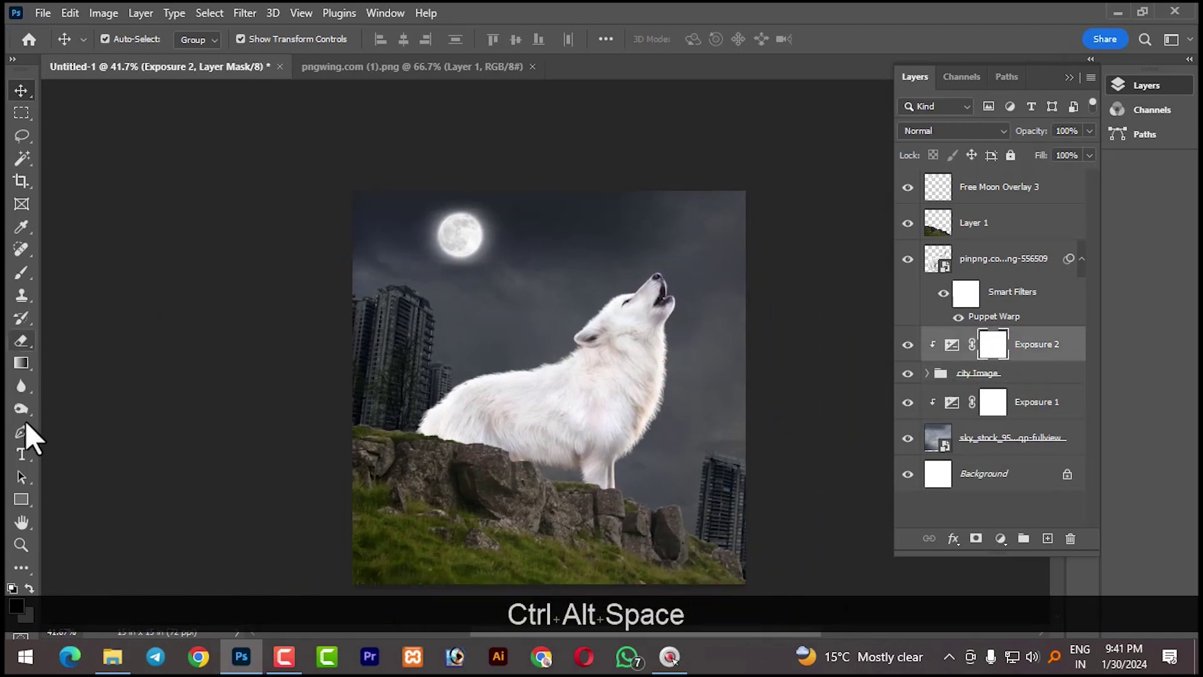
left_click(21, 272)
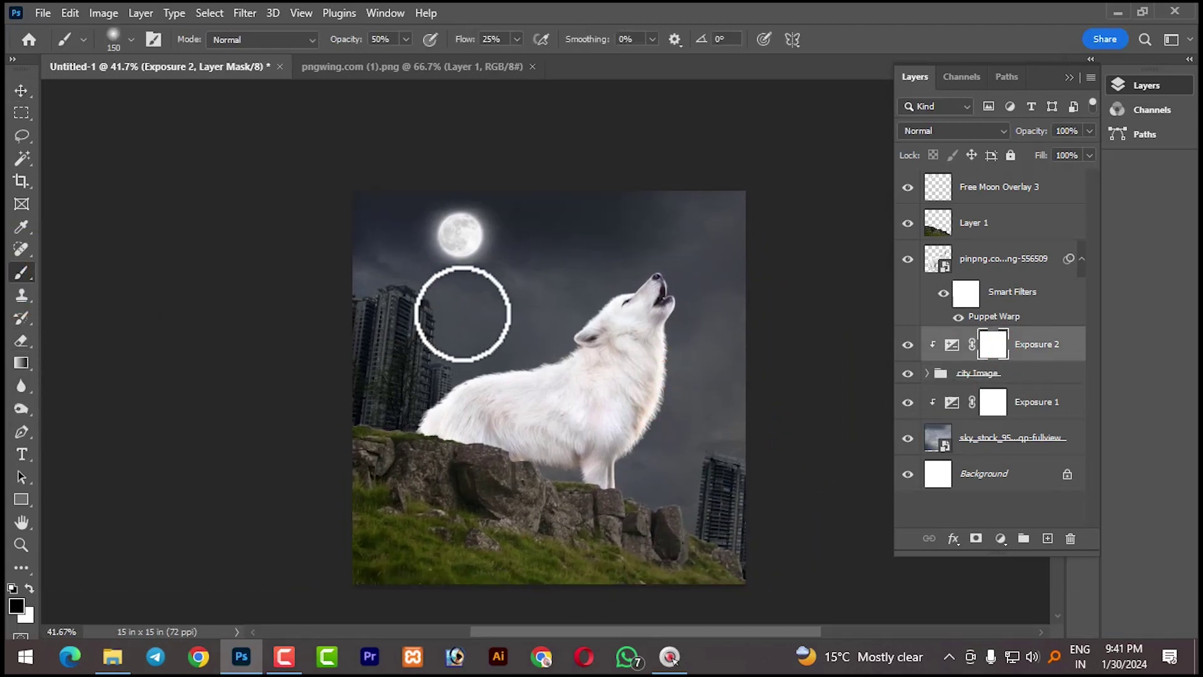
key("ctrl")
left_click(379, 39)
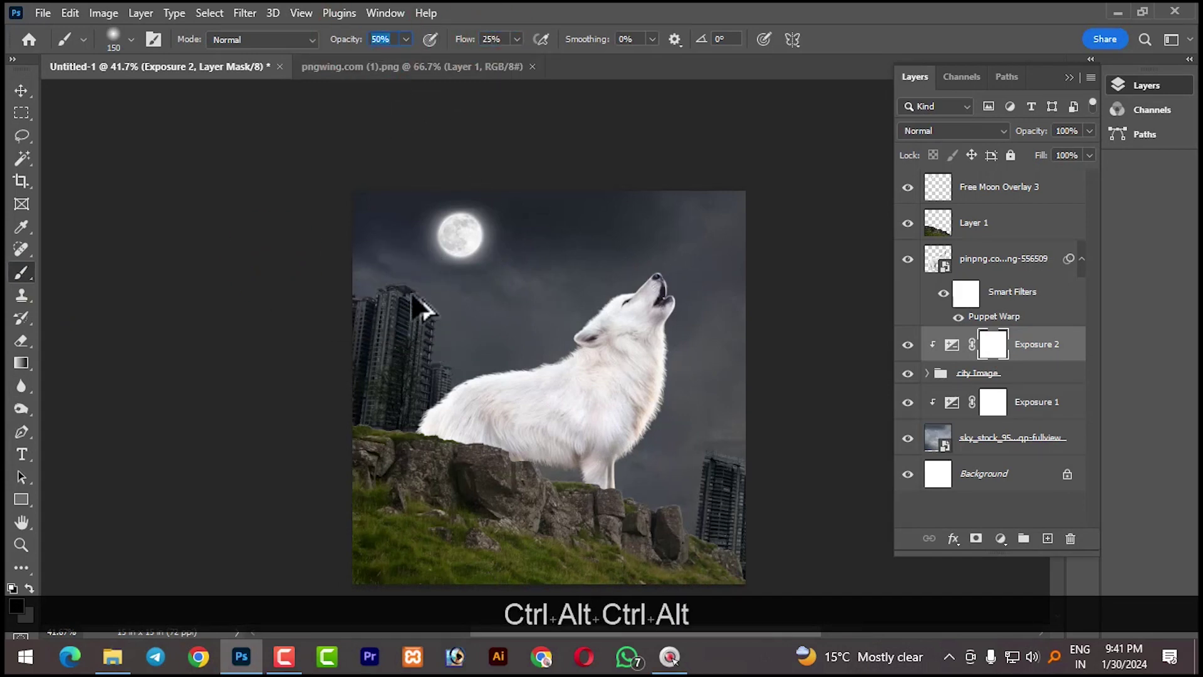
left_click(21, 91)
scroll(587, 348, "up", 3)
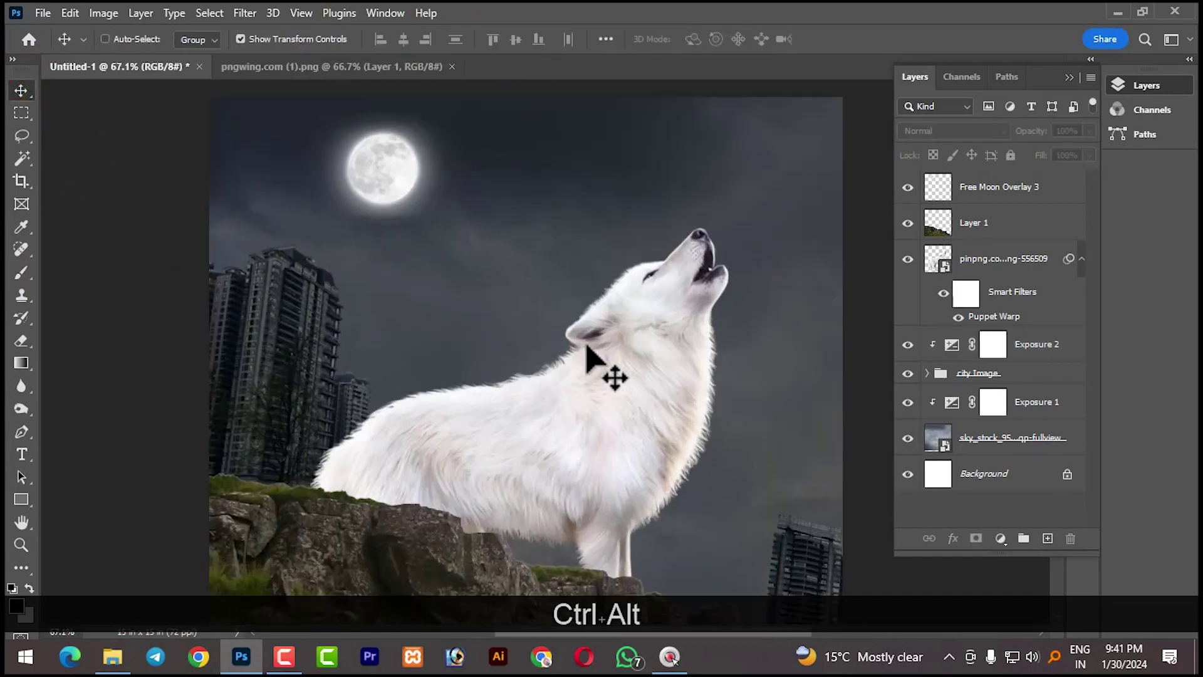
Paint black on the Exposure 2 mask along the towers' edges on both sides, using a 50 px brush at 50% opacity and 8% flow
left_click(28, 274)
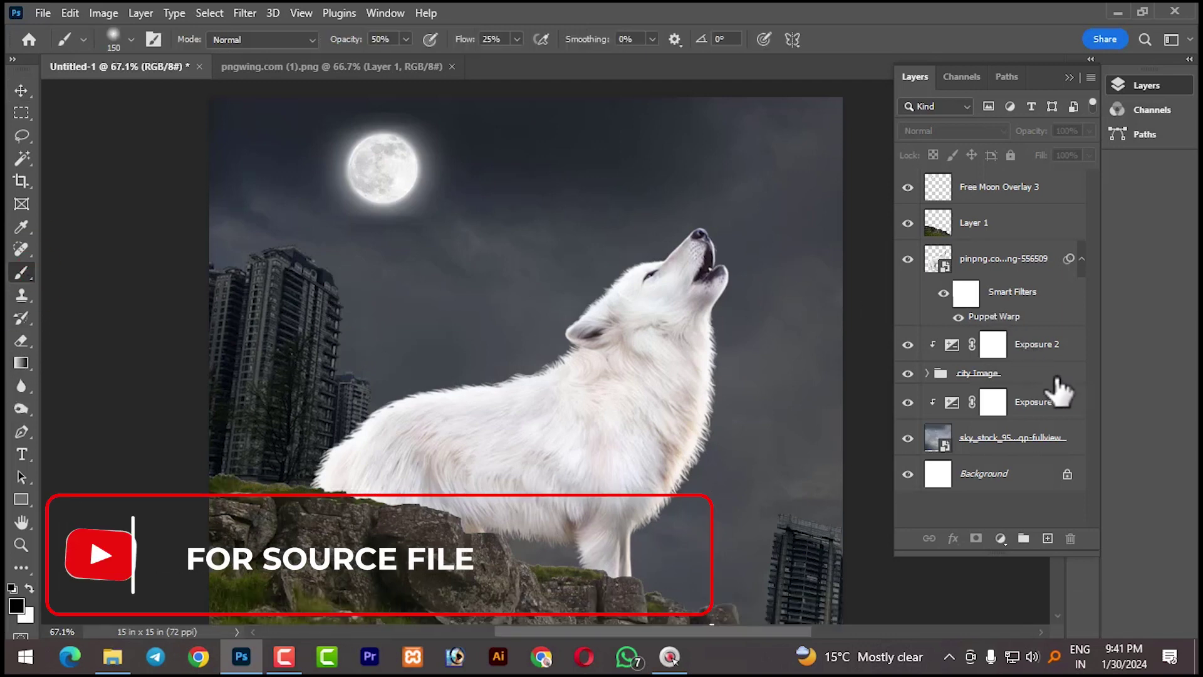
left_click(993, 344)
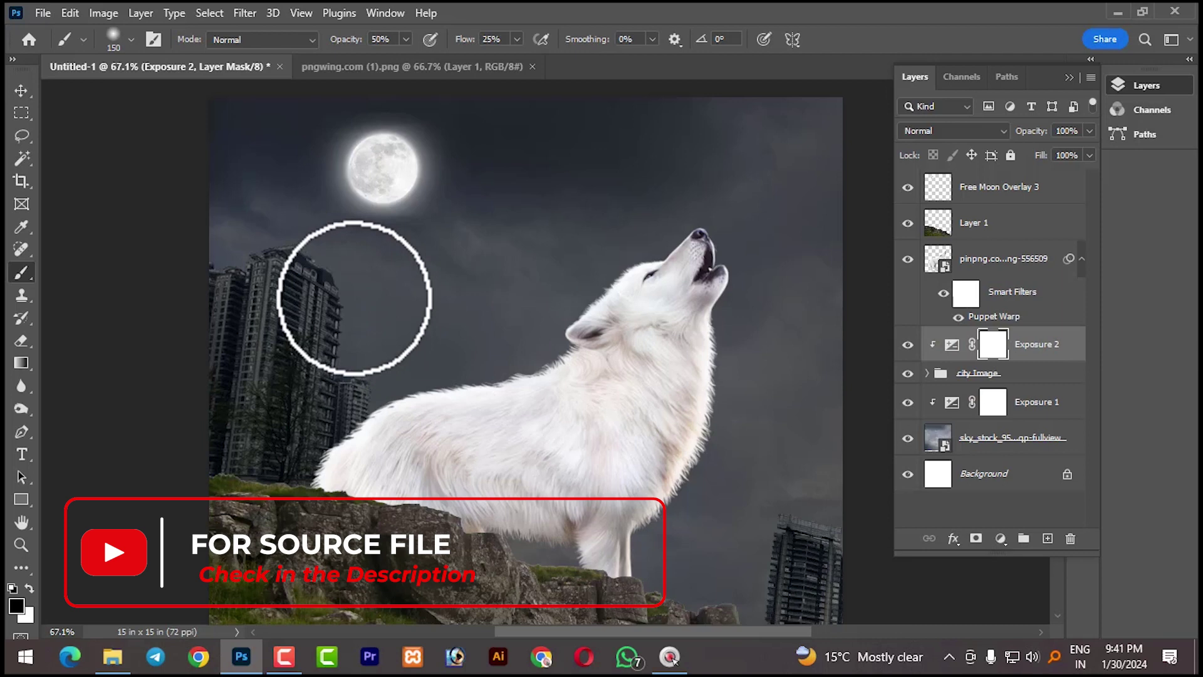
key("bracketleft")
key("bracketleft")
key("bracketleft")
key("bracketleft")
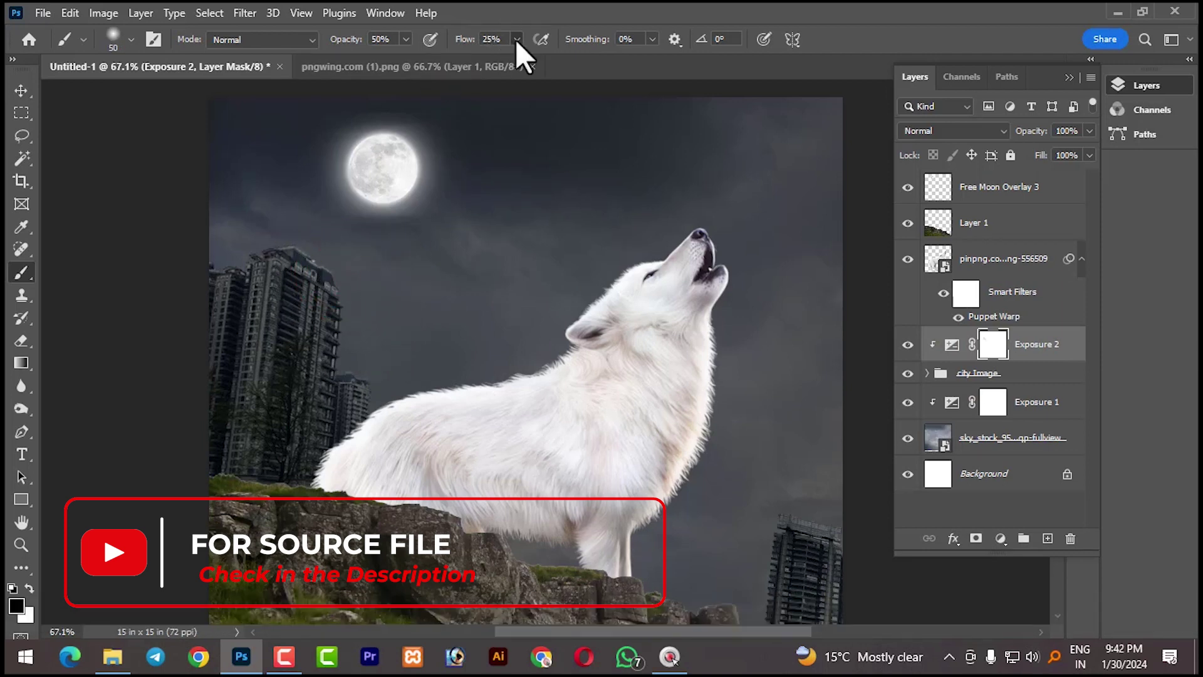
left_click(366, 363)
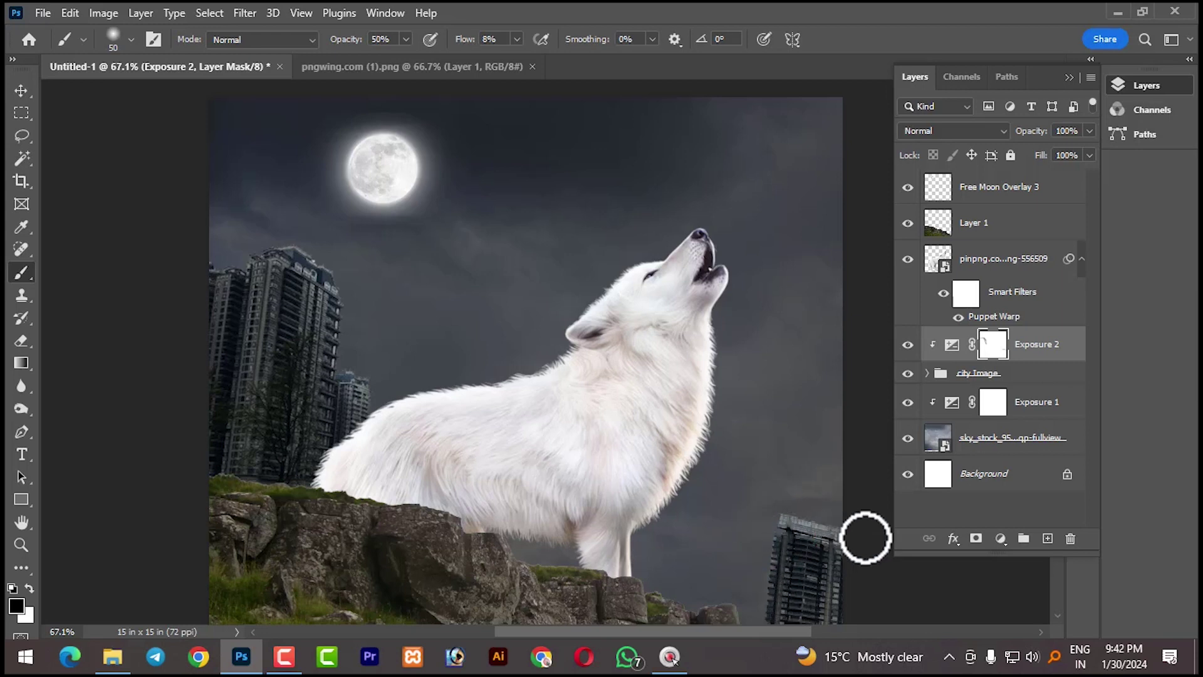
mouse_move(781, 510)
left_mouse_down()
mouse_move(760, 610)
mouse_move(768, 520)
mouse_move(756, 617)
mouse_move(779, 556)
left_mouse_up()
scroll(780, 545, "down", 3)
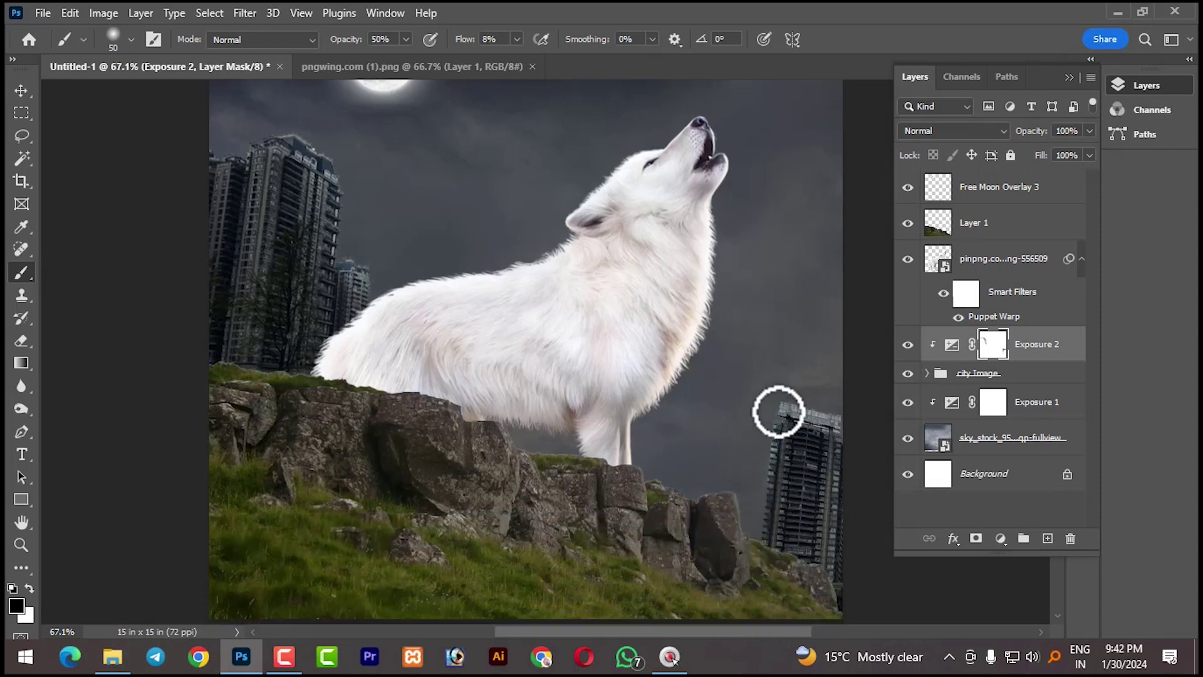
Set the Exposure 2 adjustment's exposure to -3.22 and paint black on its mask along the large towers' inner edge
double_click(952, 344)
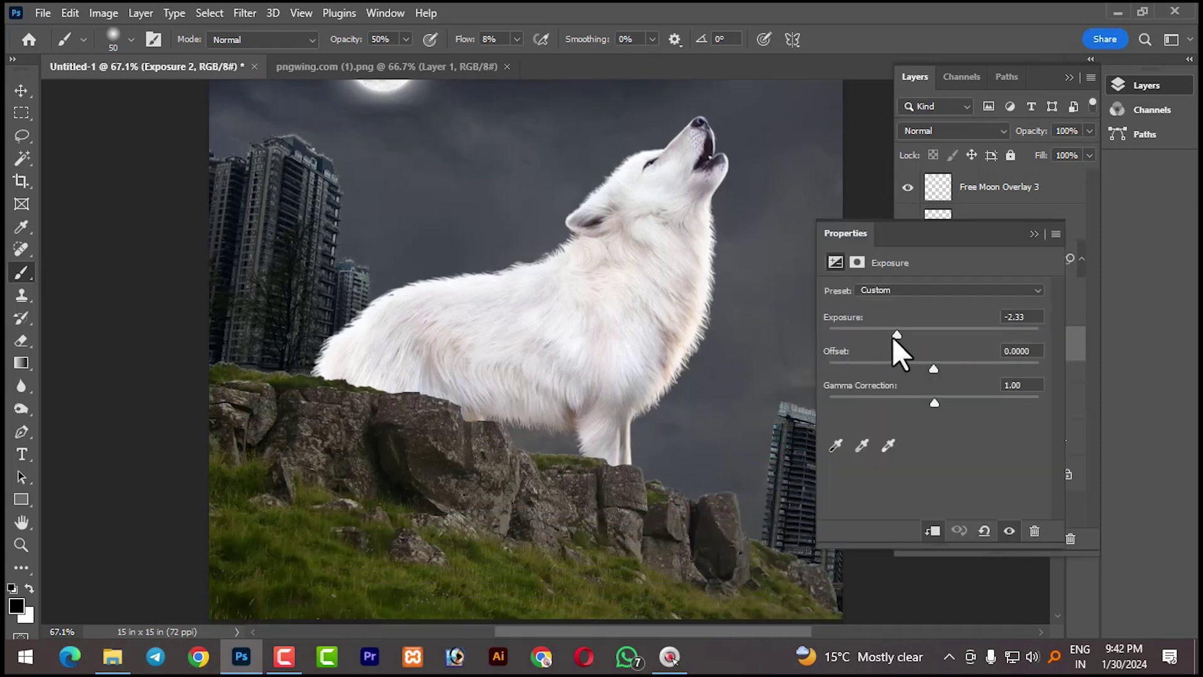
left_click_drag(892, 337, 881, 336)
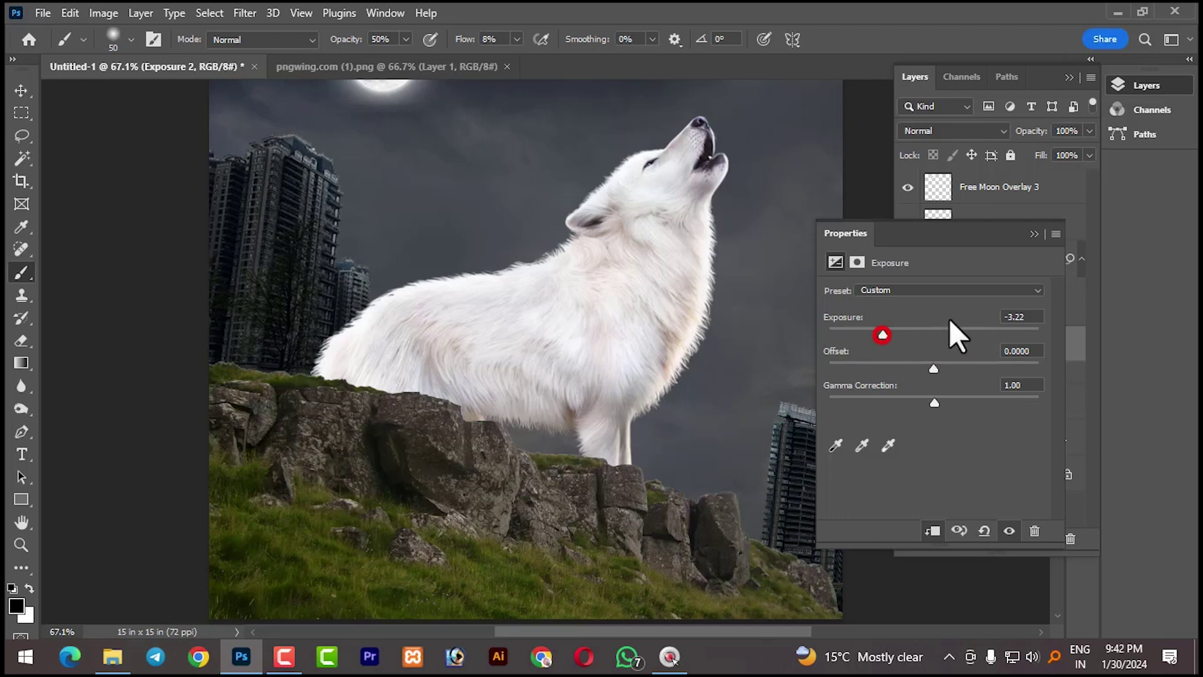
left_click(1034, 234)
left_click(993, 344)
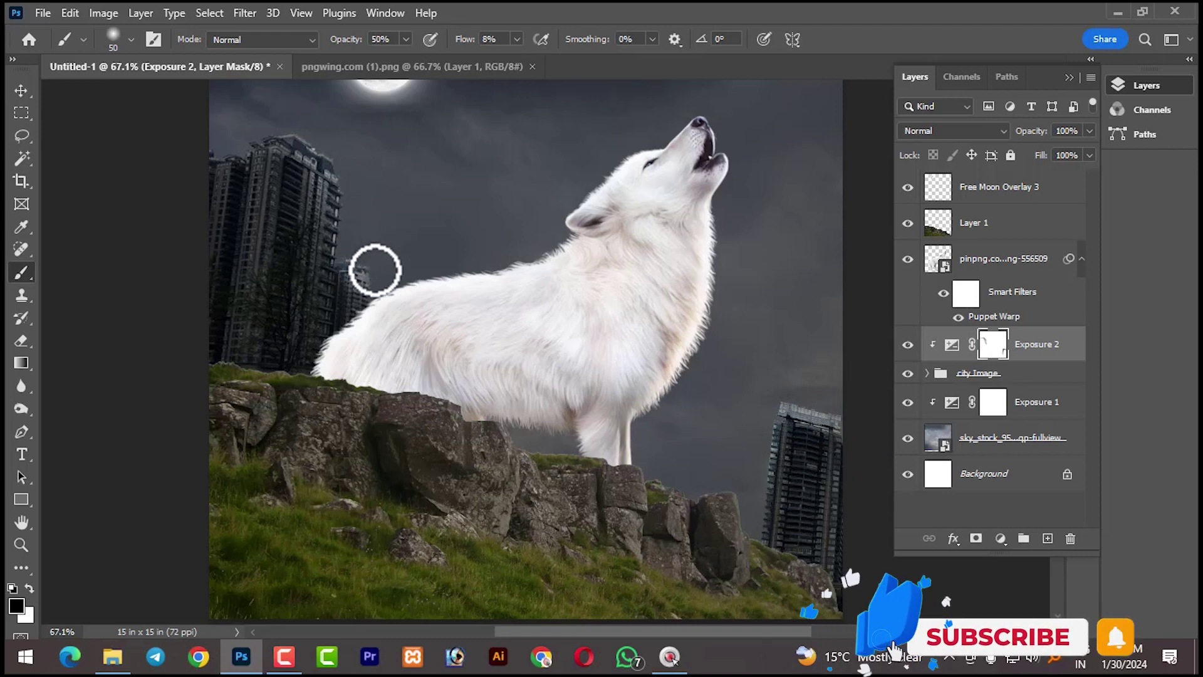
left_click_drag(339, 194, 383, 251)
left_click(21, 92)
left_click(94, 216)
left_click(246, 178)
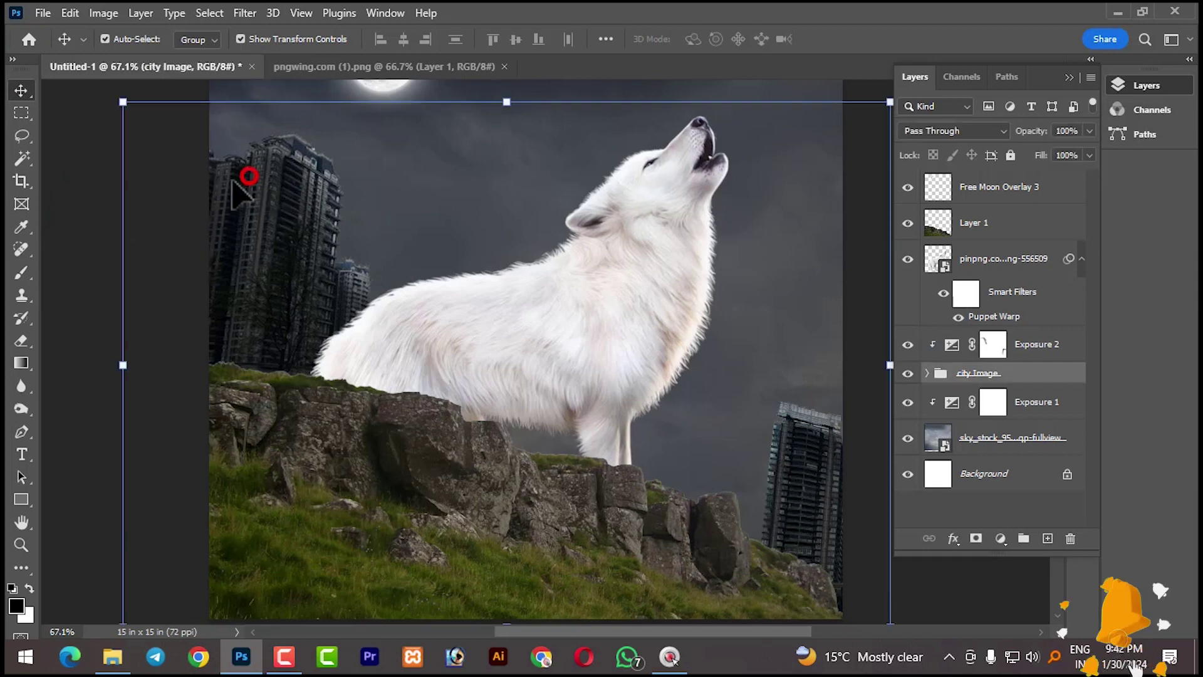
left_click(993, 344)
left_click(21, 273)
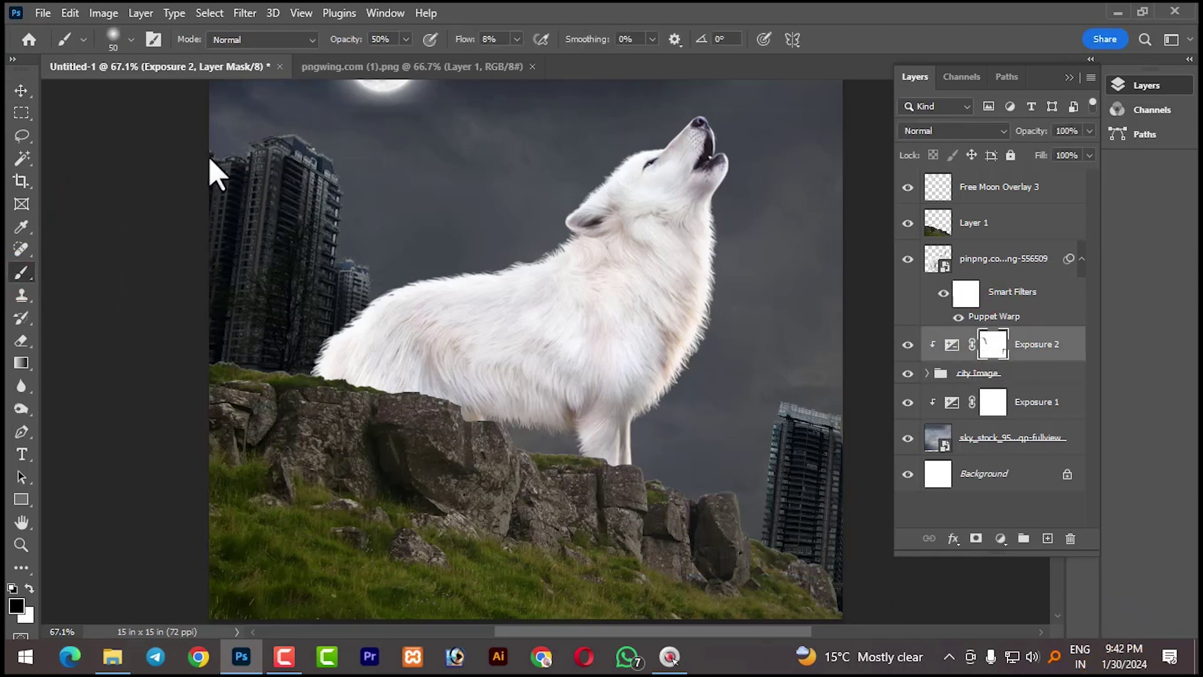
scroll(456, 304, "down", 5)
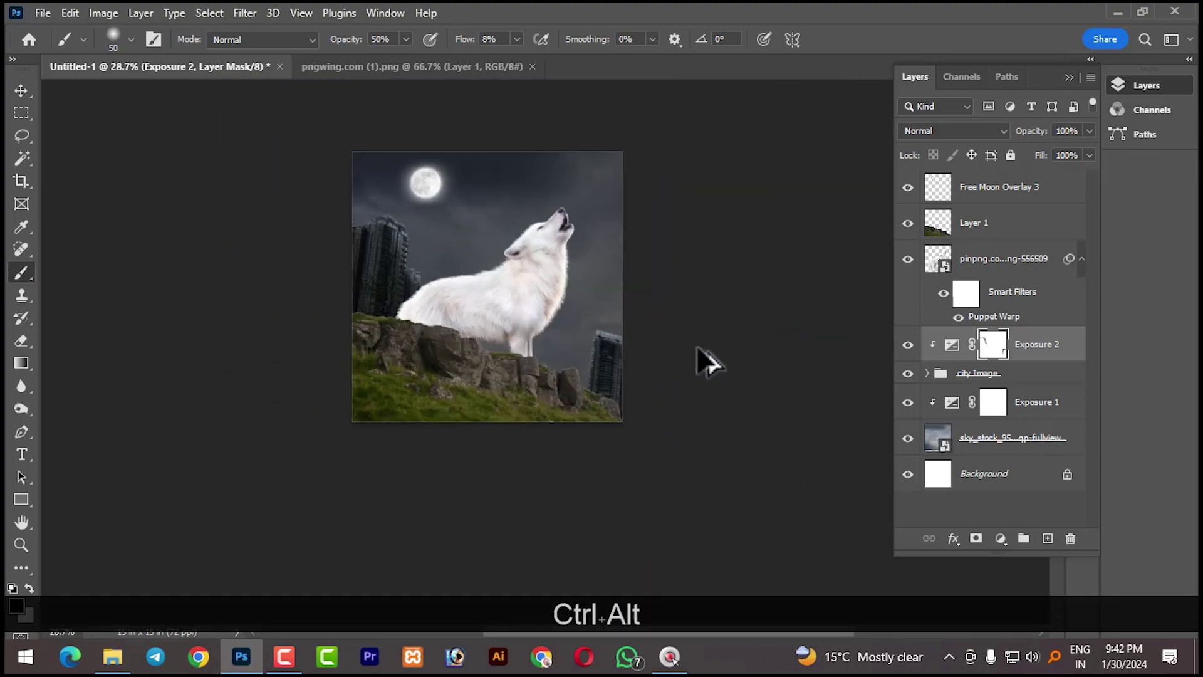
scroll(708, 361, "up", 3)
scroll(721, 359, "up", 2)
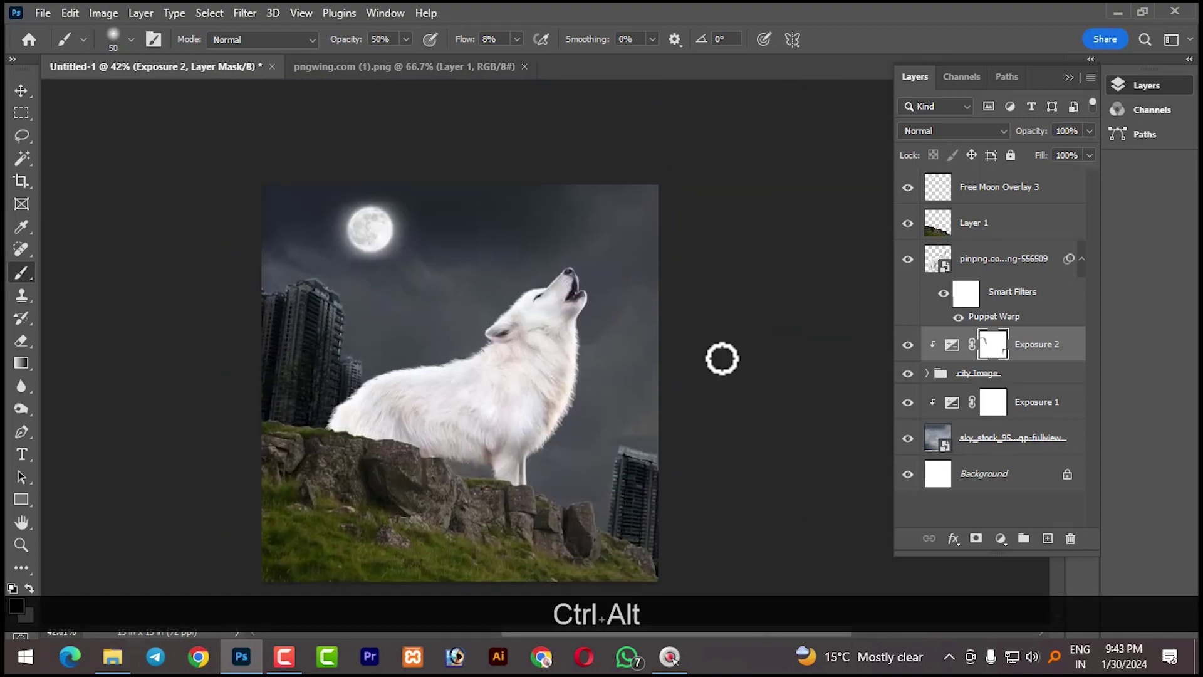
Add an Exposure adjustment clipped to the cliff layer, Layer 1, with the exposure set to -1.72
left_click(19, 92)
left_click(58, 205)
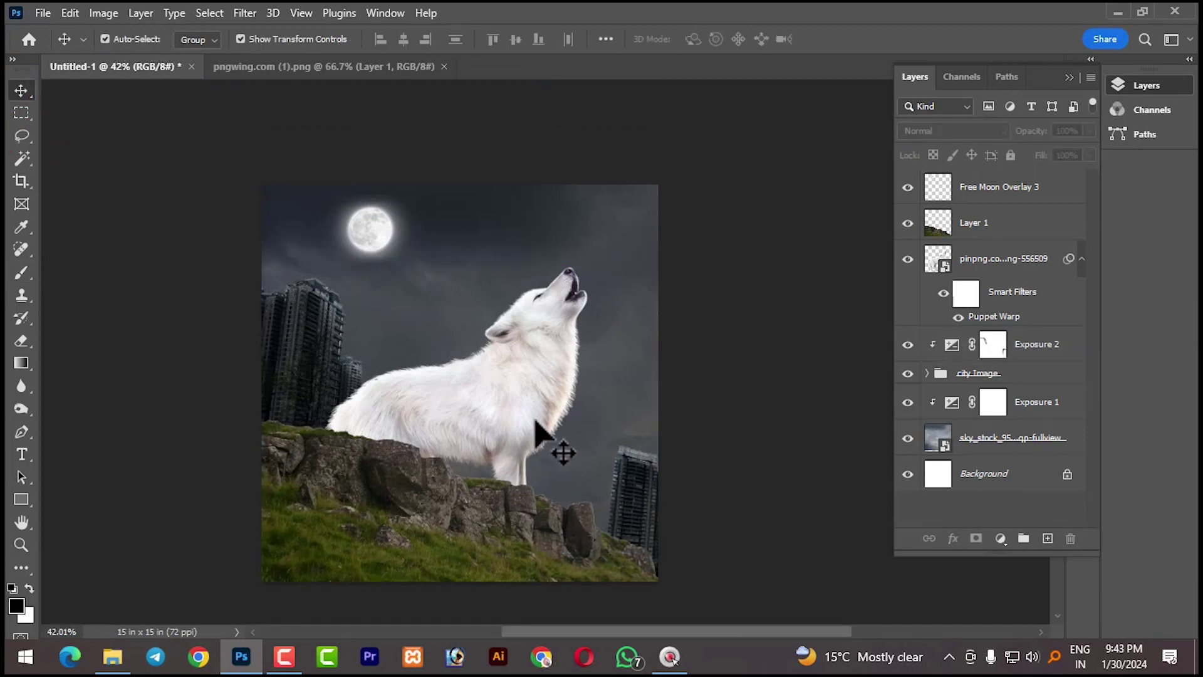
left_click(464, 532)
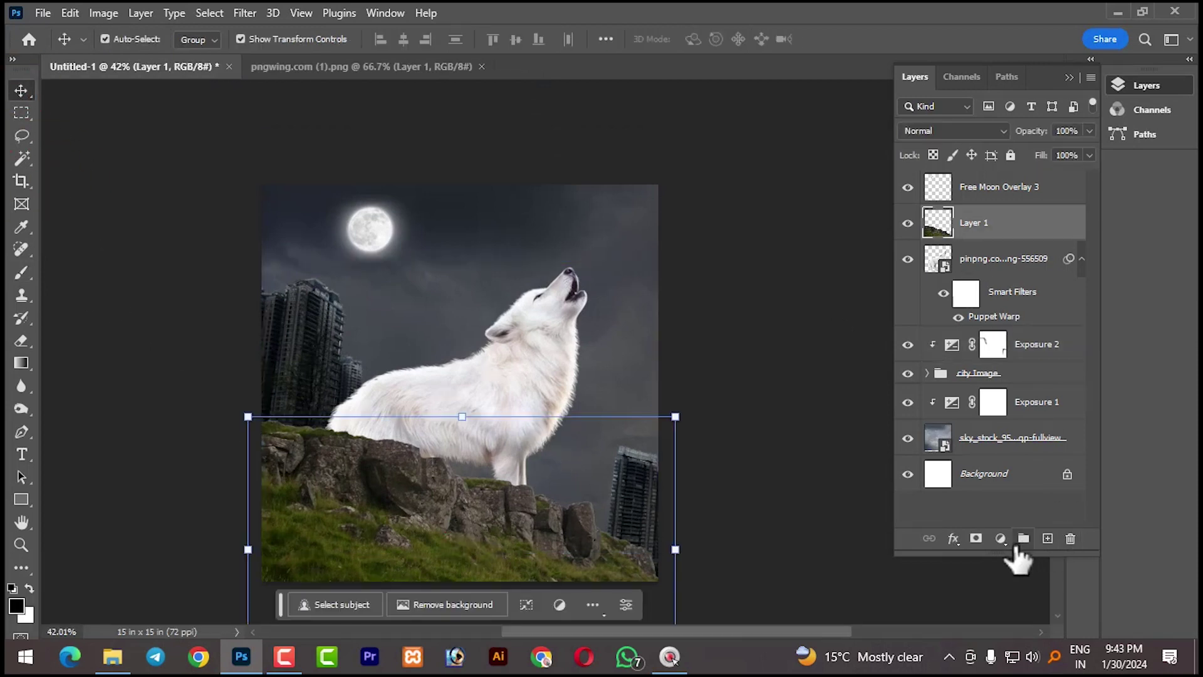
left_click(1001, 540)
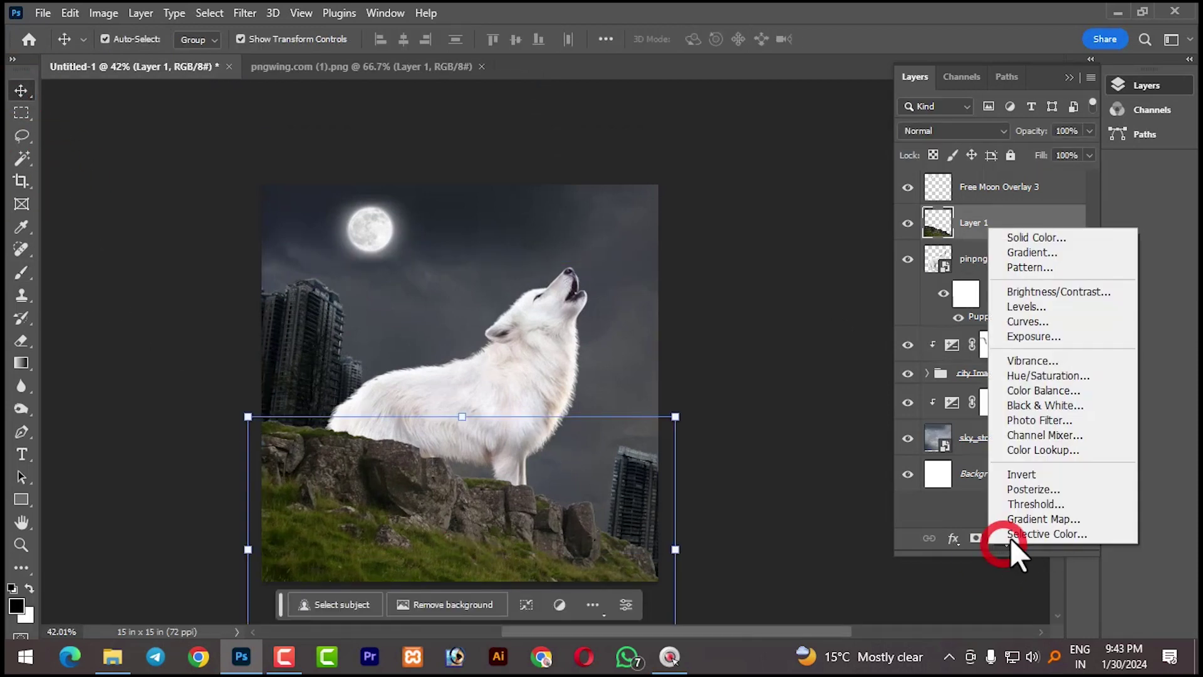
left_click(1036, 337)
left_click(933, 530)
left_click_drag(934, 333, 905, 340)
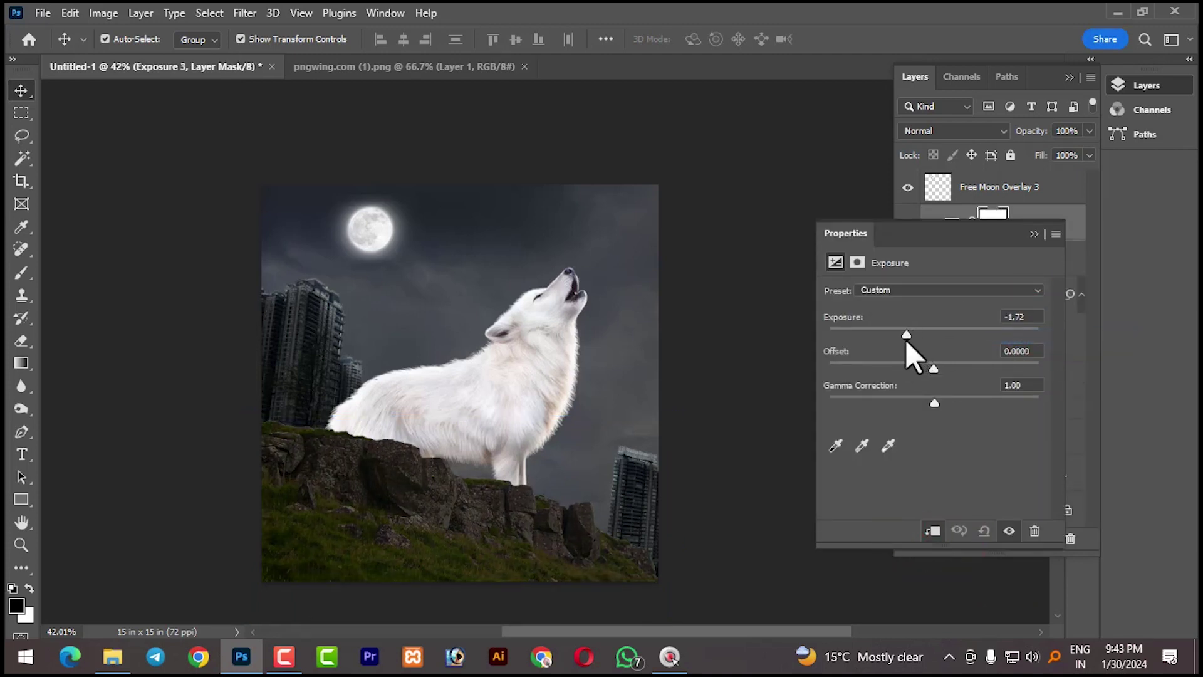
left_click(1034, 234)
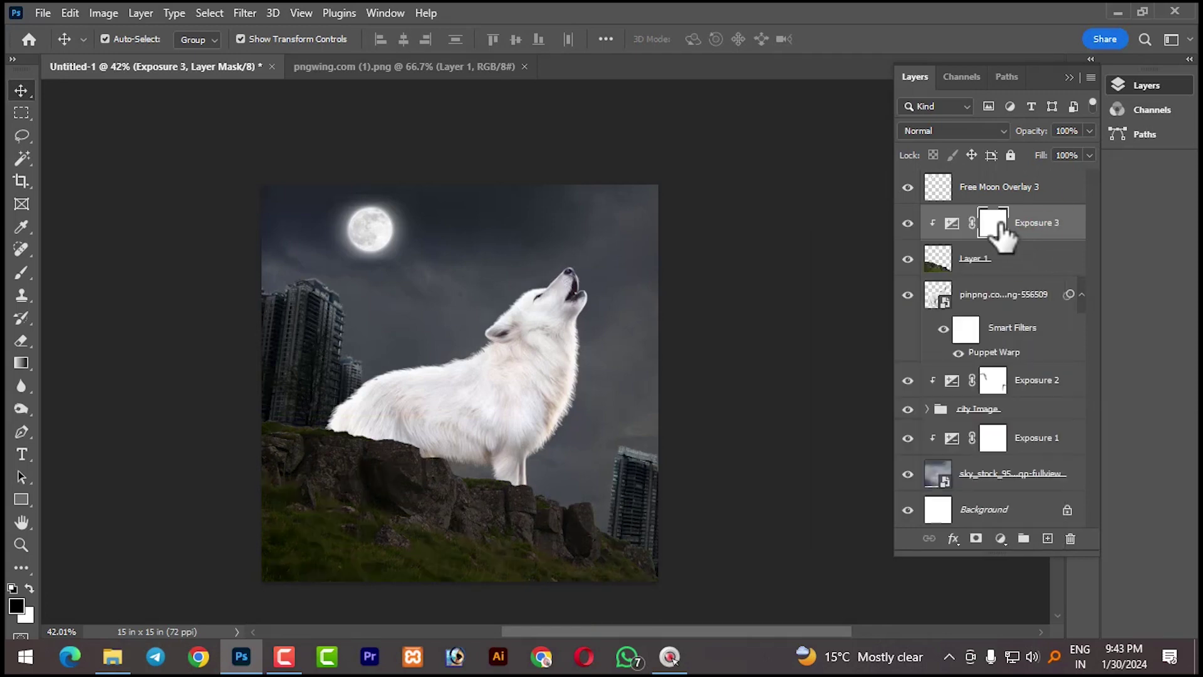
Apply a linear black-to-white gradient diagonally across the Exposure 3 mask, restoring light on the cliff's moonlit side
left_click(19, 364)
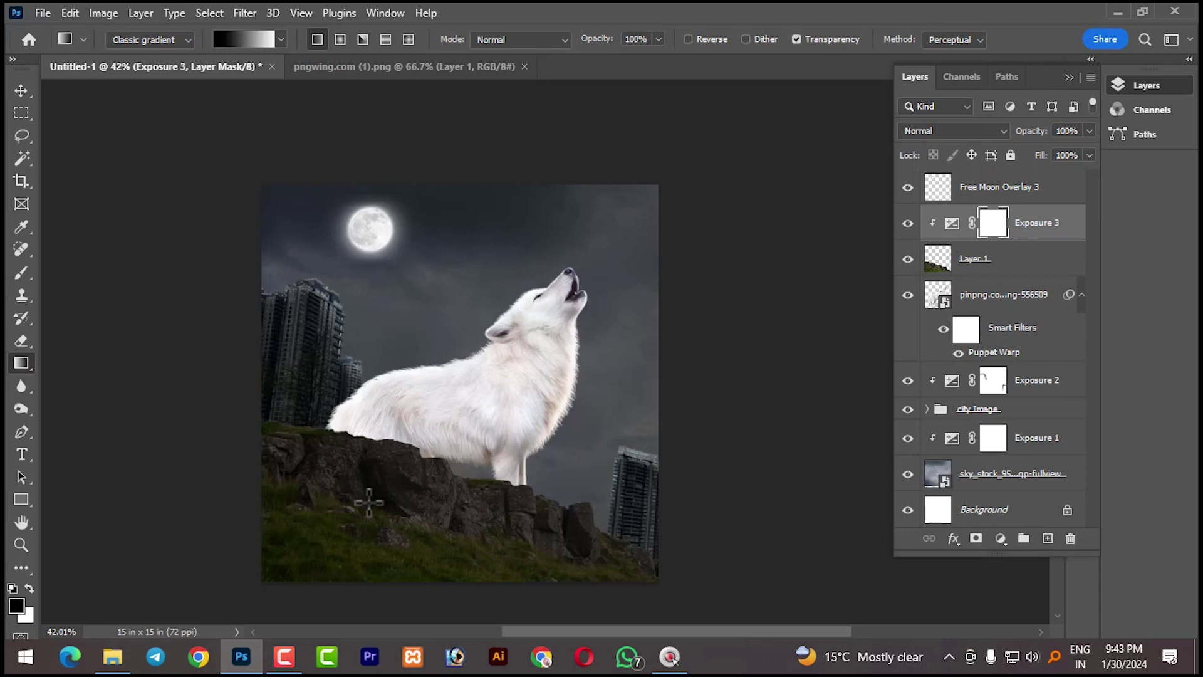
left_click_drag(203, 376, 252, 421)
mouse_move(503, 585)
left_mouse_down()
mouse_move(274, 443)
mouse_move(562, 592)
left_mouse_up()
left_click_drag(471, 569, 274, 443)
left_click_drag(409, 536, 401, 535)
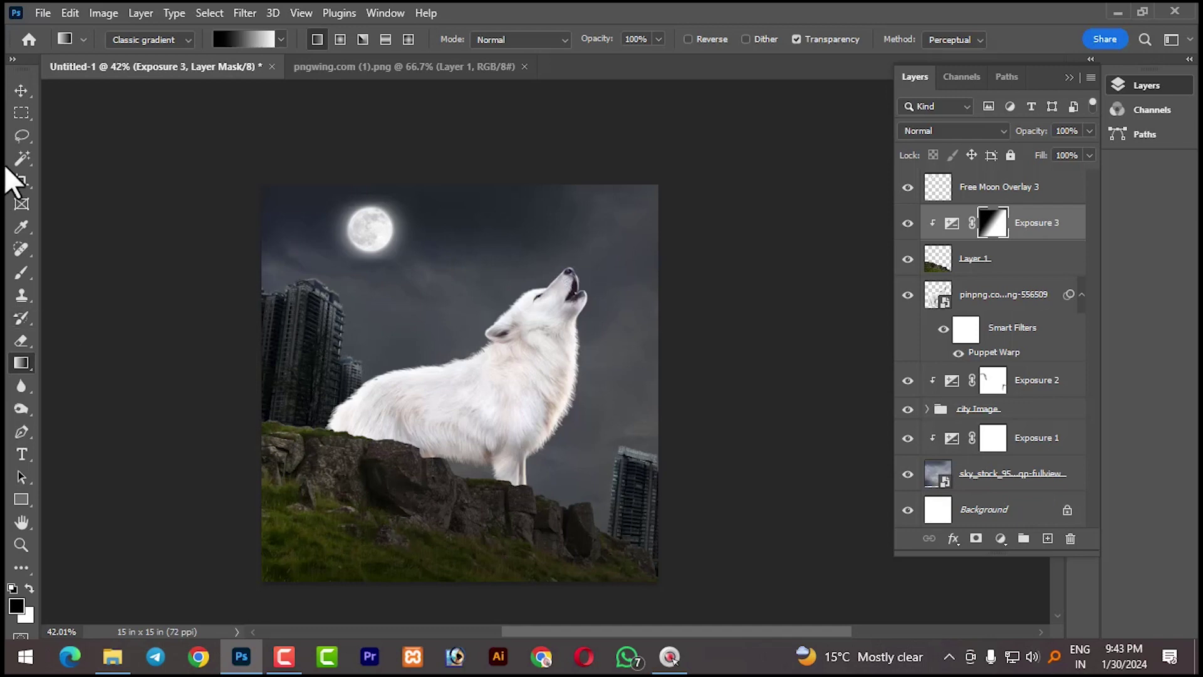
Add an Exposure adjustment clipped to the wolf layer with the exposure set to -1.61
left_click(20, 87)
left_click(754, 314)
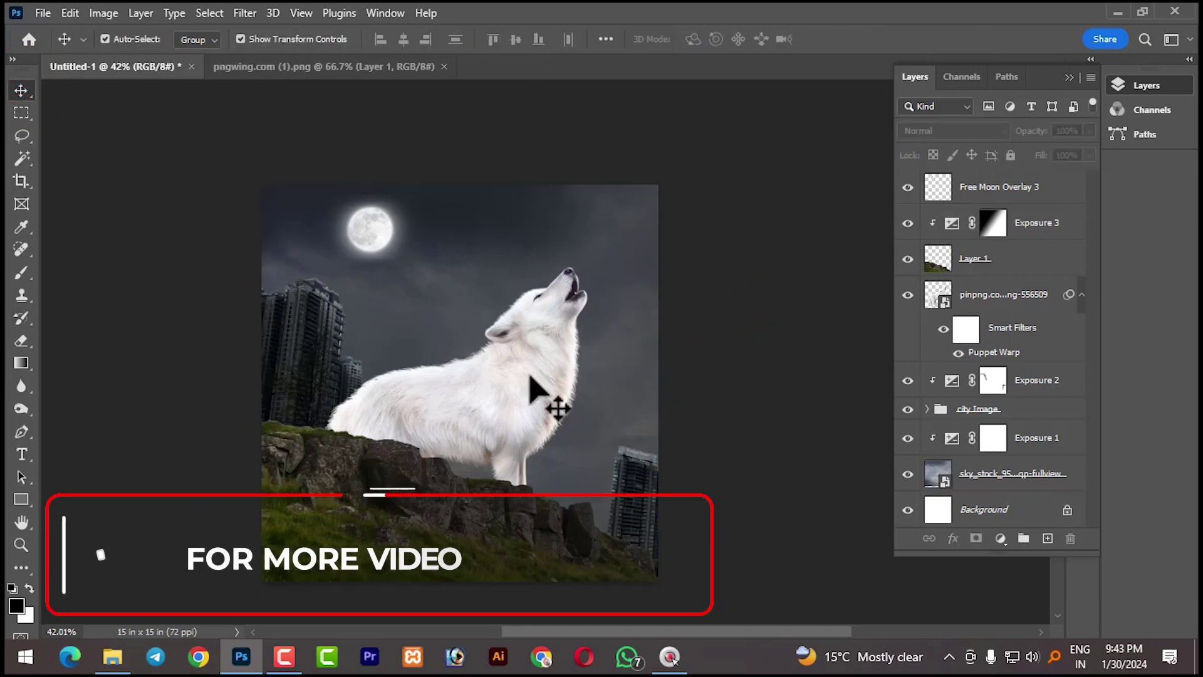
left_click(574, 402)
left_click(1001, 539)
left_click(1056, 332)
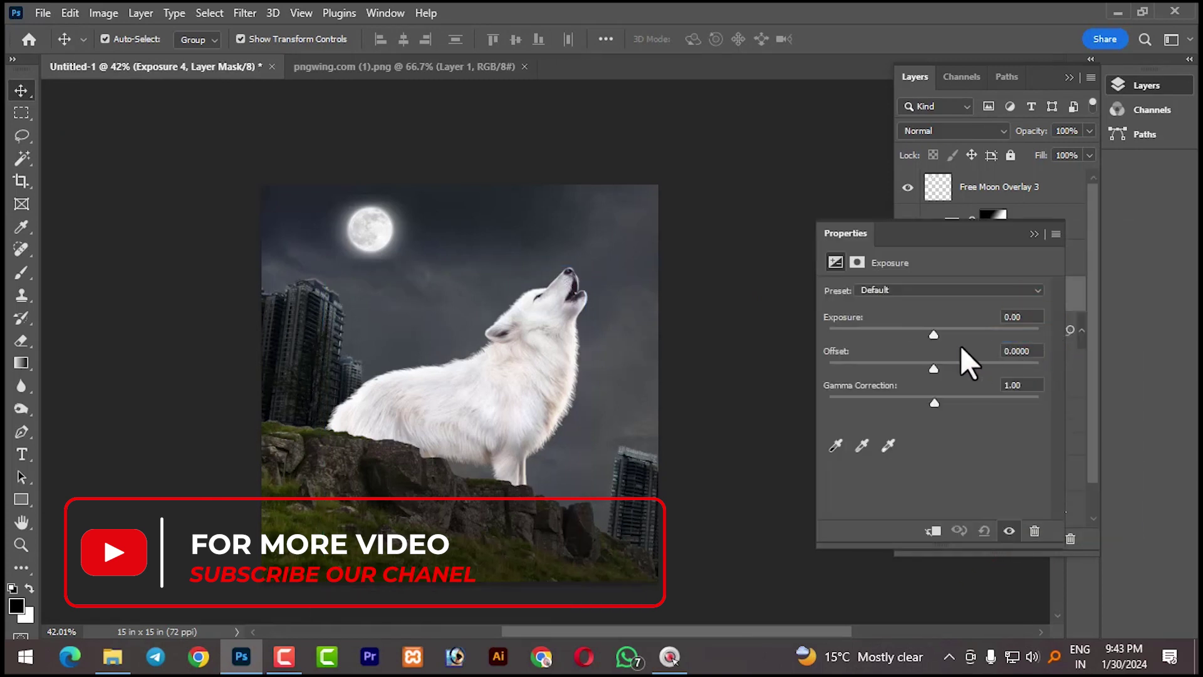
left_click(933, 532)
left_click_drag(933, 339, 908, 337)
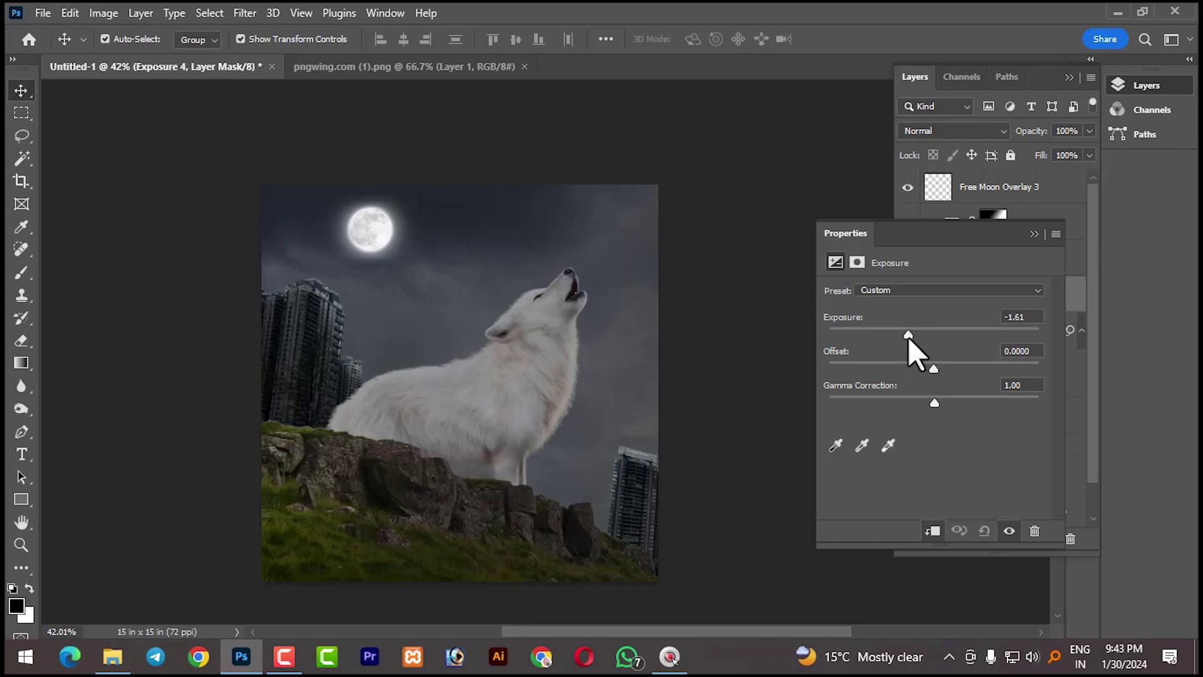
left_click(1034, 234)
Paint black on the Exposure 4 mask along the wolf's head and back with a 50 px brush, set to 35% opacity and 15% flow
left_click(524, 366)
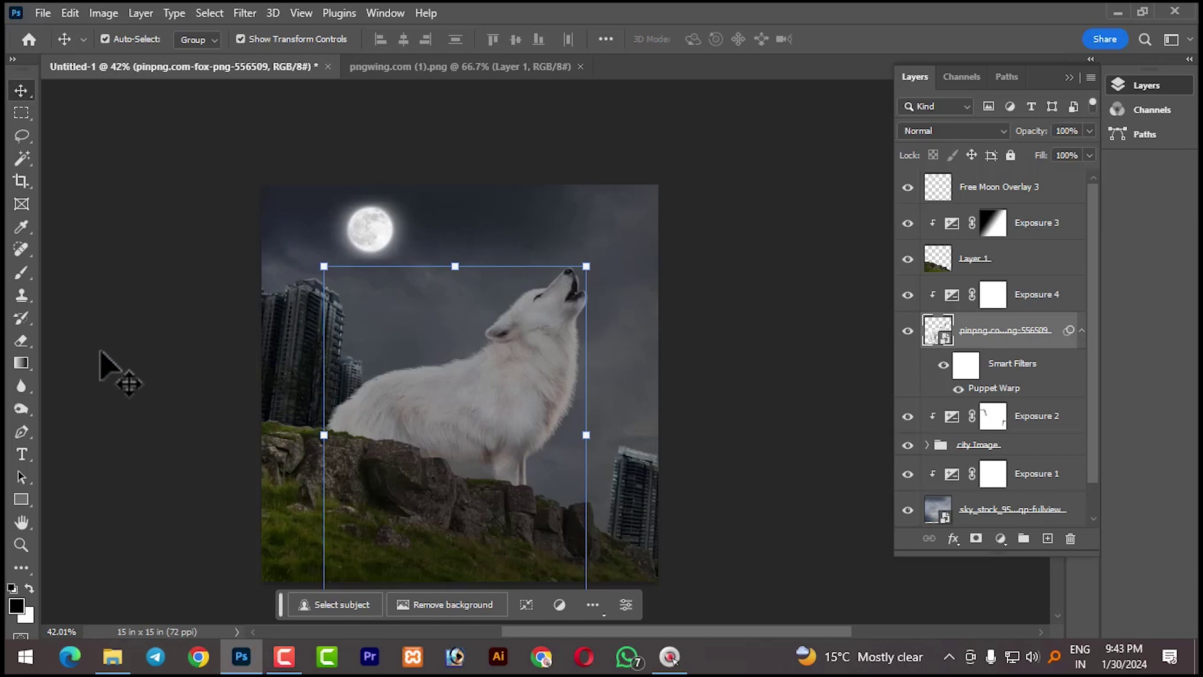
left_click(1020, 303)
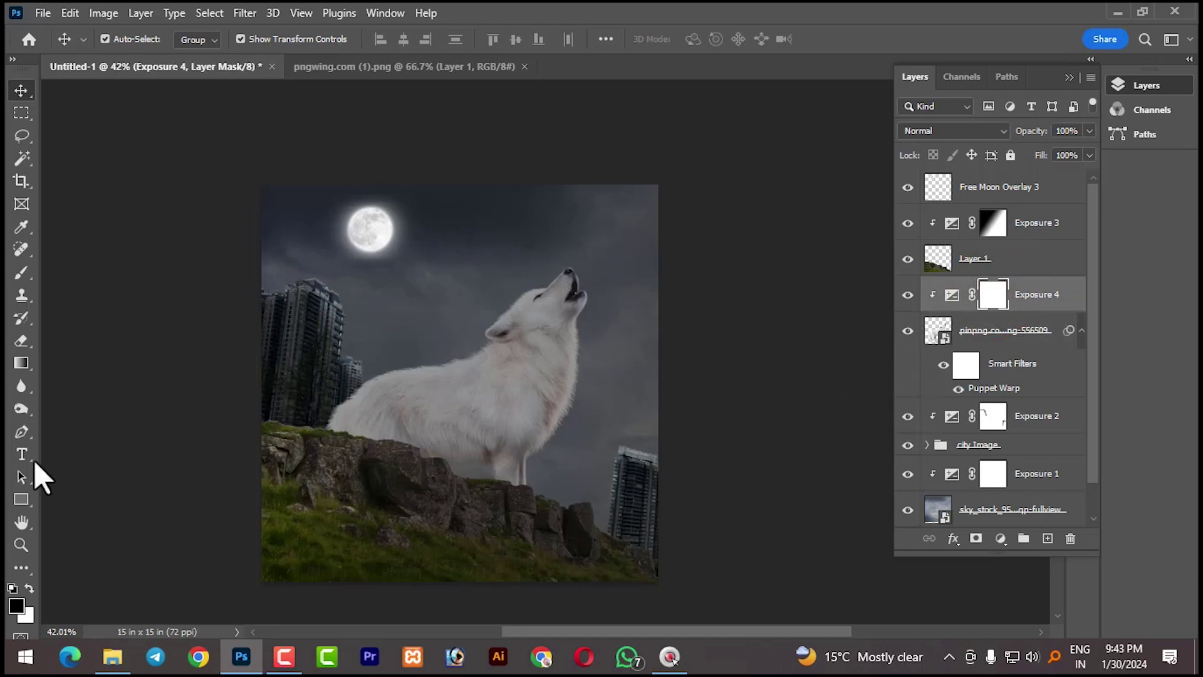
left_click(21, 273)
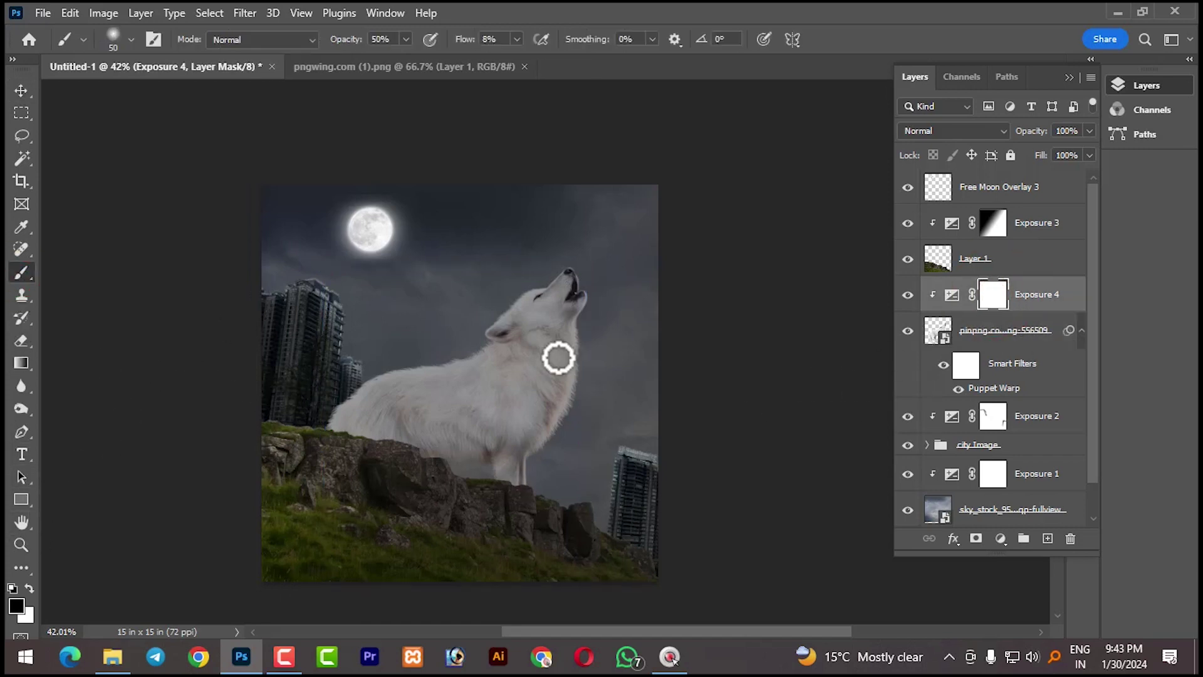
scroll(589, 313, "up", 3)
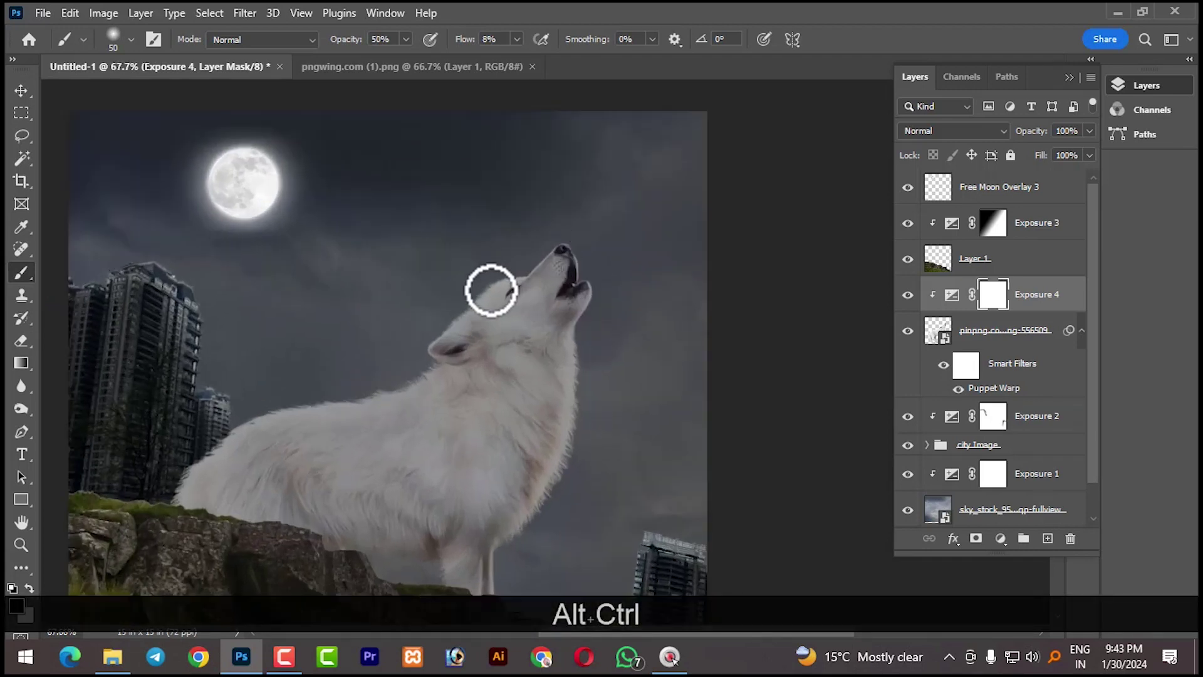
left_click(441, 348)
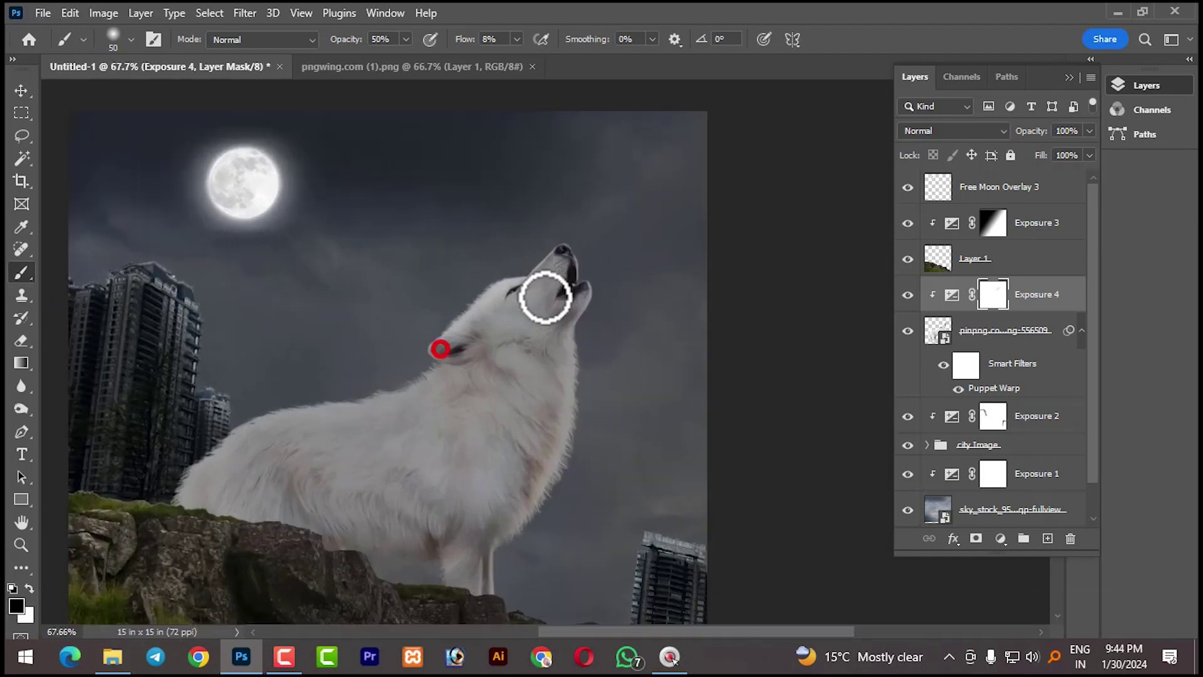
left_click_drag(516, 59, 522, 59)
left_click(406, 39)
left_click_drag(404, 59, 393, 59)
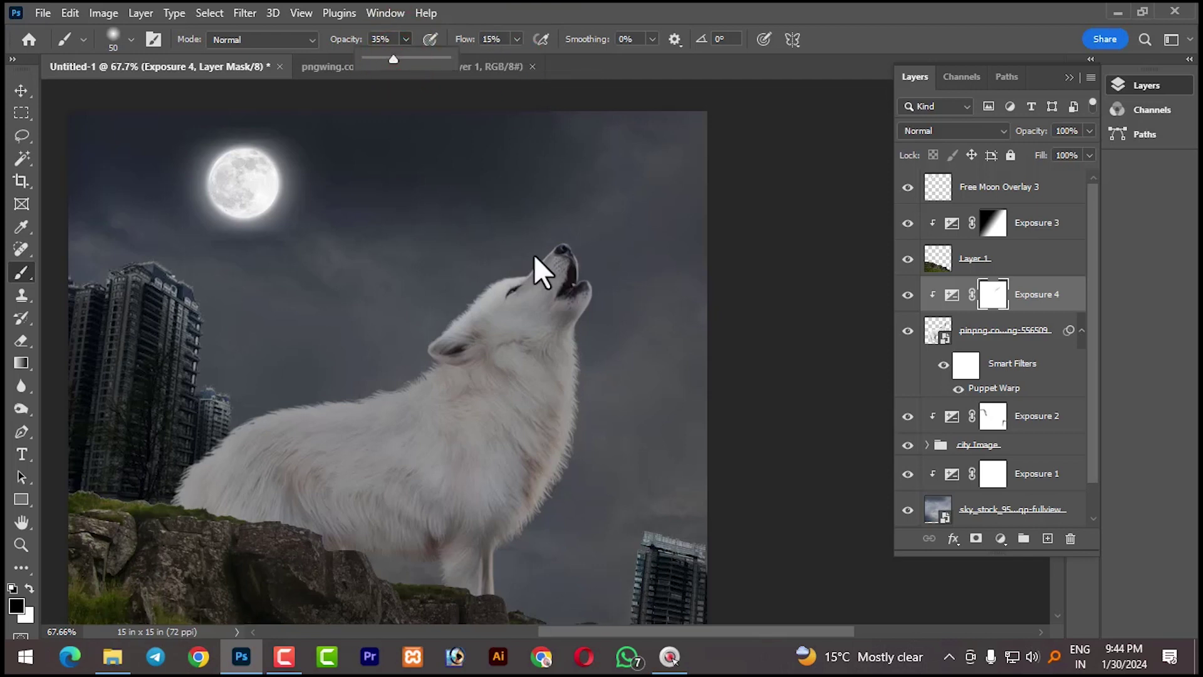
mouse_move(293, 421)
left_mouse_down()
mouse_move(231, 424)
mouse_move(231, 456)
mouse_move(255, 457)
mouse_move(236, 449)
left_mouse_up()
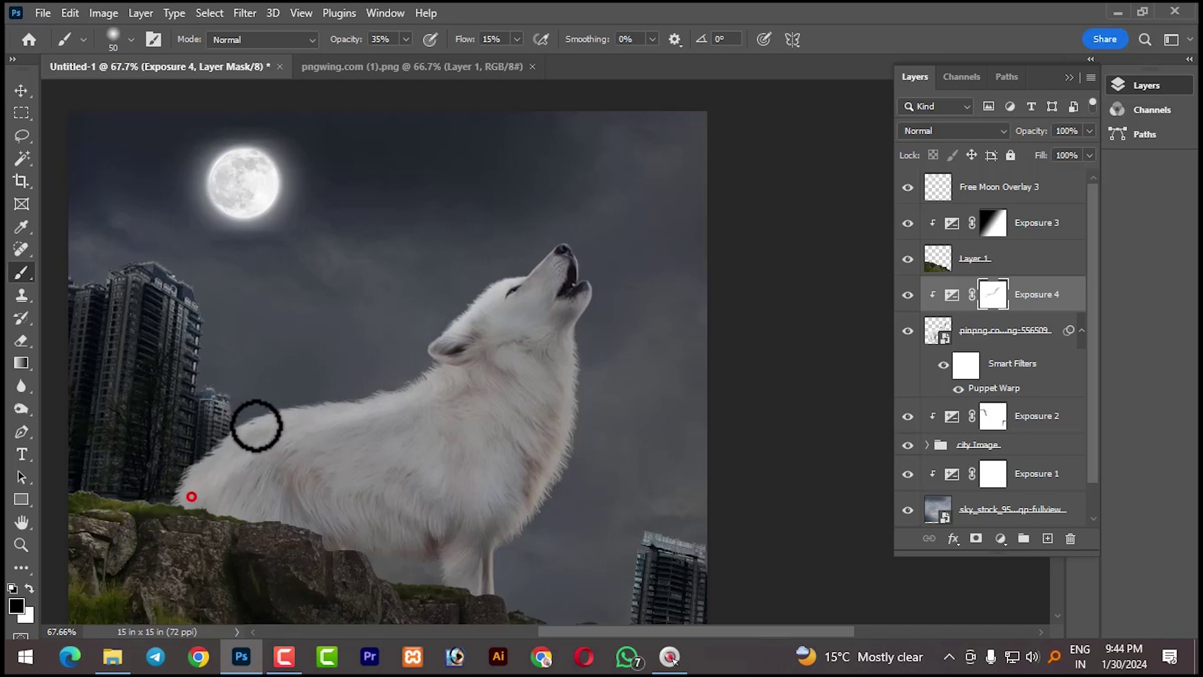
Enlarge the brush to 80 px and paint the Exposure 4 mask over the wolf's rump, head, chest edge and front leg
key("bracketright")
key("bracketright")
key("bracketright")
left_click_drag(182, 478, 183, 478)
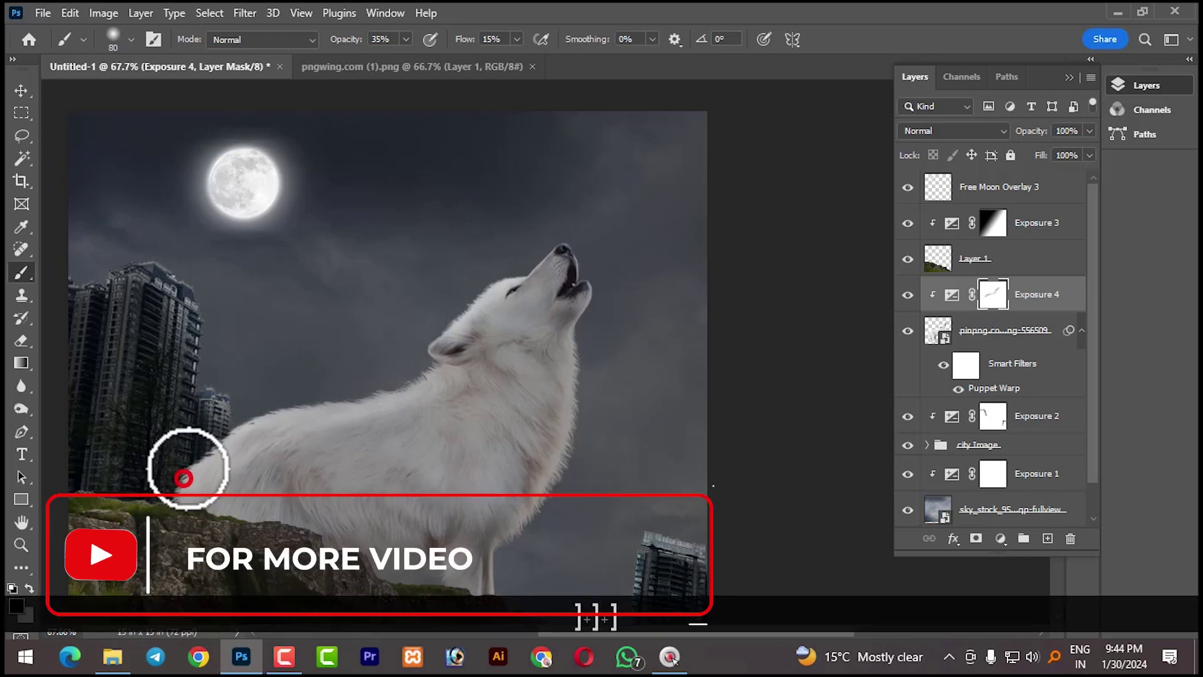
mouse_move(505, 302)
left_mouse_down()
mouse_move(580, 277)
mouse_move(495, 314)
mouse_move(396, 418)
mouse_move(215, 462)
mouse_move(608, 346)
mouse_move(554, 492)
mouse_move(518, 521)
mouse_move(519, 505)
mouse_move(486, 558)
mouse_move(489, 596)
mouse_move(596, 368)
mouse_move(588, 344)
mouse_move(566, 417)
mouse_move(562, 325)
mouse_move(593, 263)
mouse_move(593, 317)
mouse_move(579, 279)
mouse_move(615, 238)
mouse_move(461, 312)
mouse_move(558, 451)
mouse_move(523, 519)
left_mouse_up()
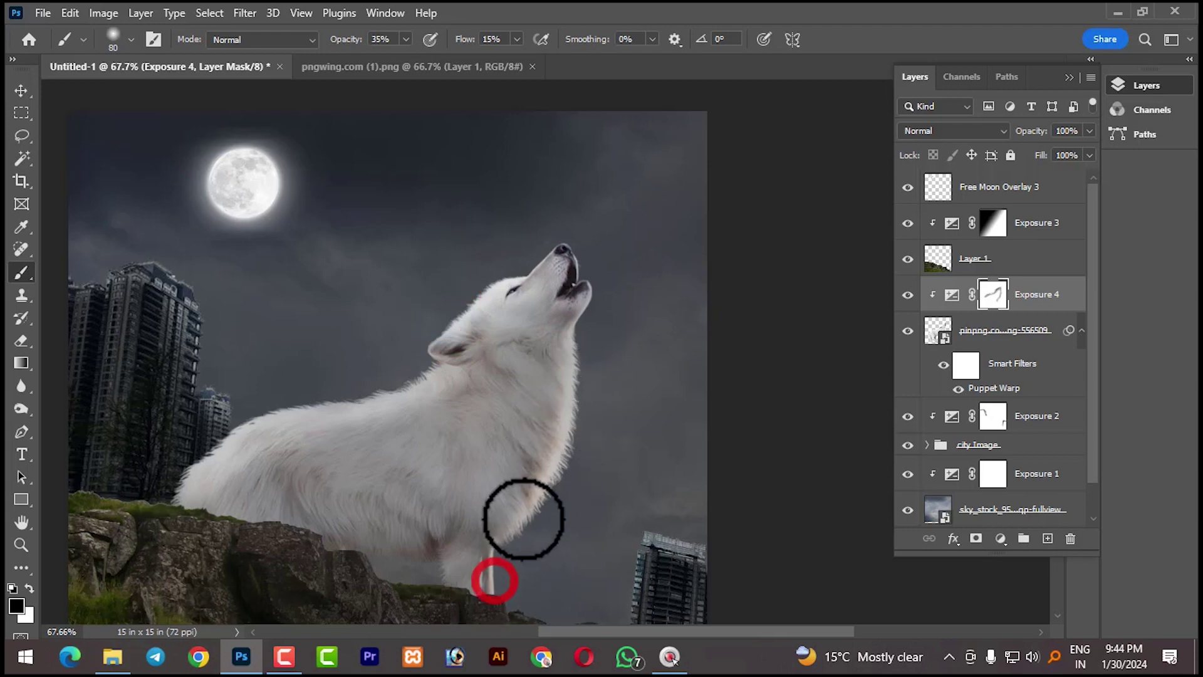
Set the wolf's Exposure 4 adjustment to an exposure of -2.39
double_click(952, 296)
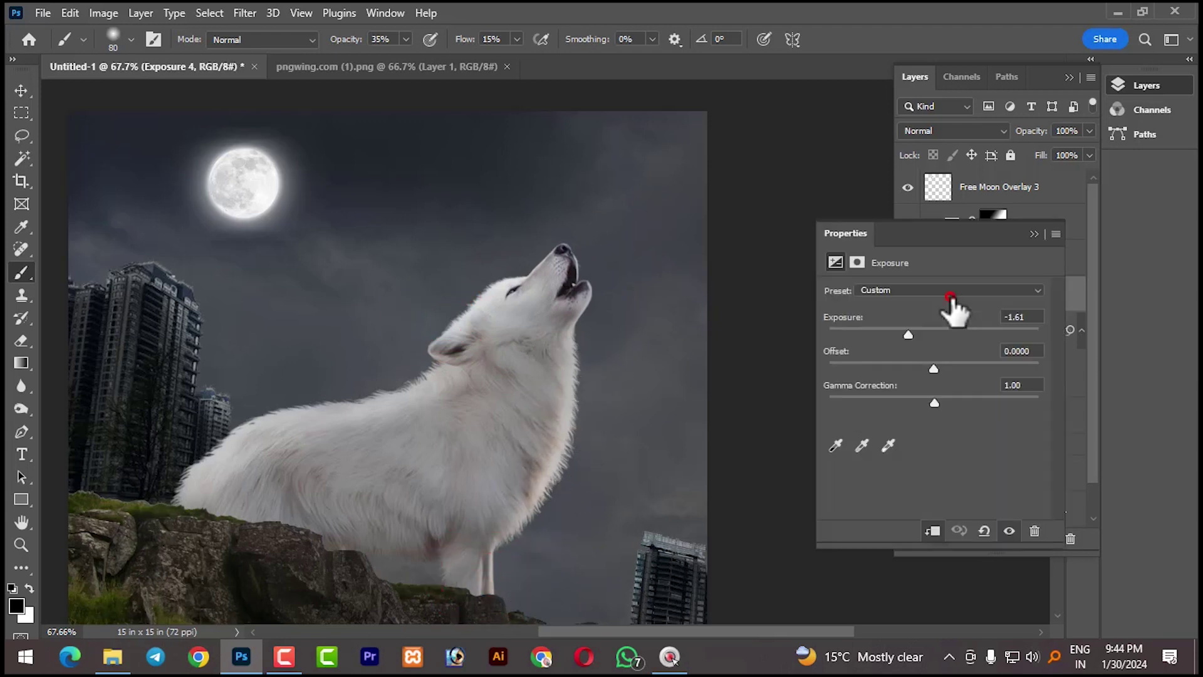
left_click_drag(902, 334, 898, 339)
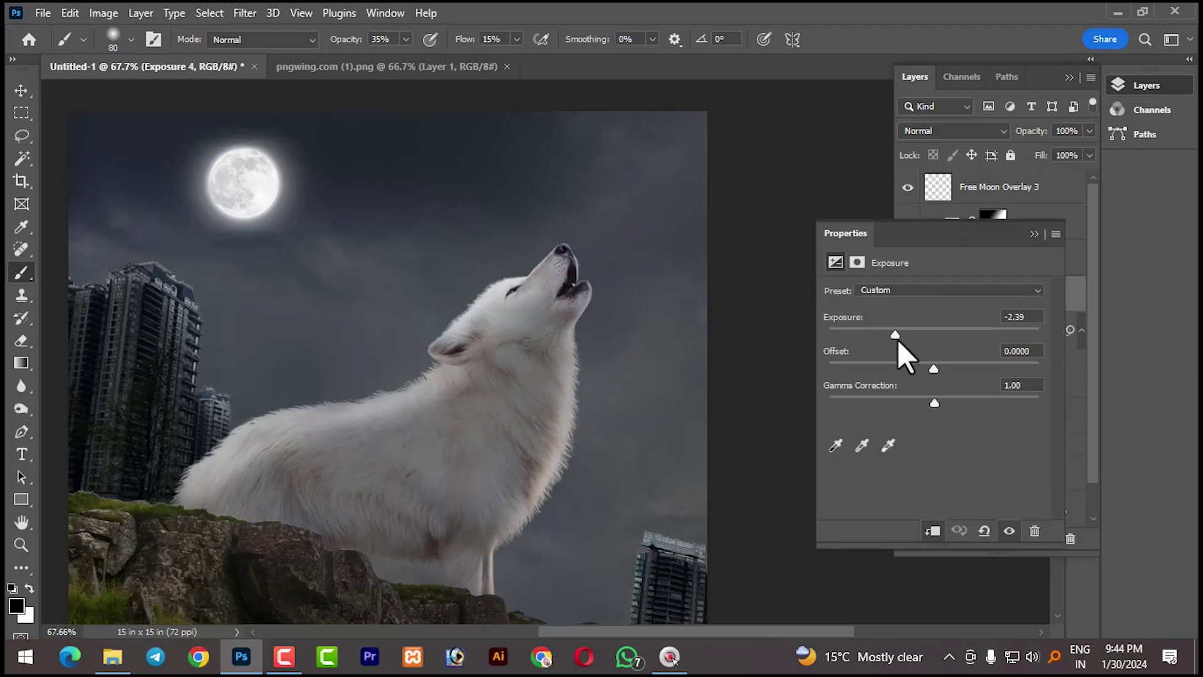
left_click(1035, 234)
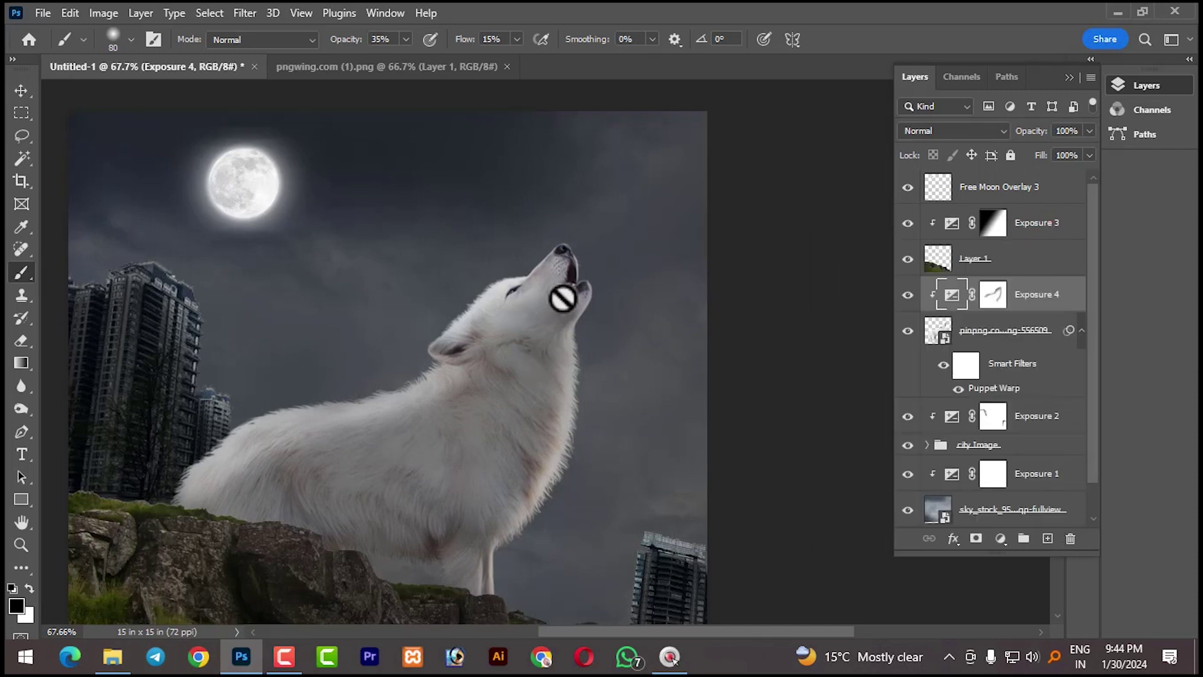
Brush more black onto the Exposure 4 mask from the wolf's muzzle along its back and down the front leg
left_click(994, 295)
mouse_move(564, 255)
left_mouse_down()
mouse_move(484, 295)
mouse_move(407, 373)
mouse_move(255, 429)
left_mouse_up()
left_click_drag(515, 537, 477, 600)
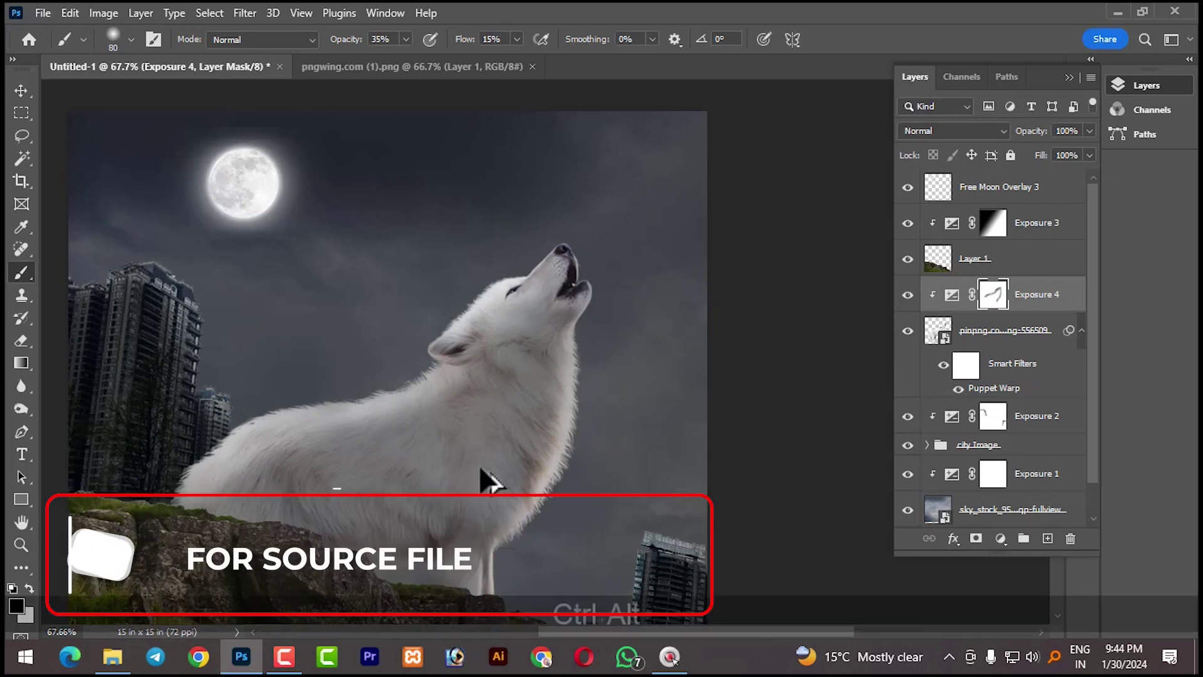
scroll(484, 479, "down", 3)
scroll(483, 473, "up", 1)
scroll(482, 473, "down", 1)
left_click(21, 90)
left_click(116, 143)
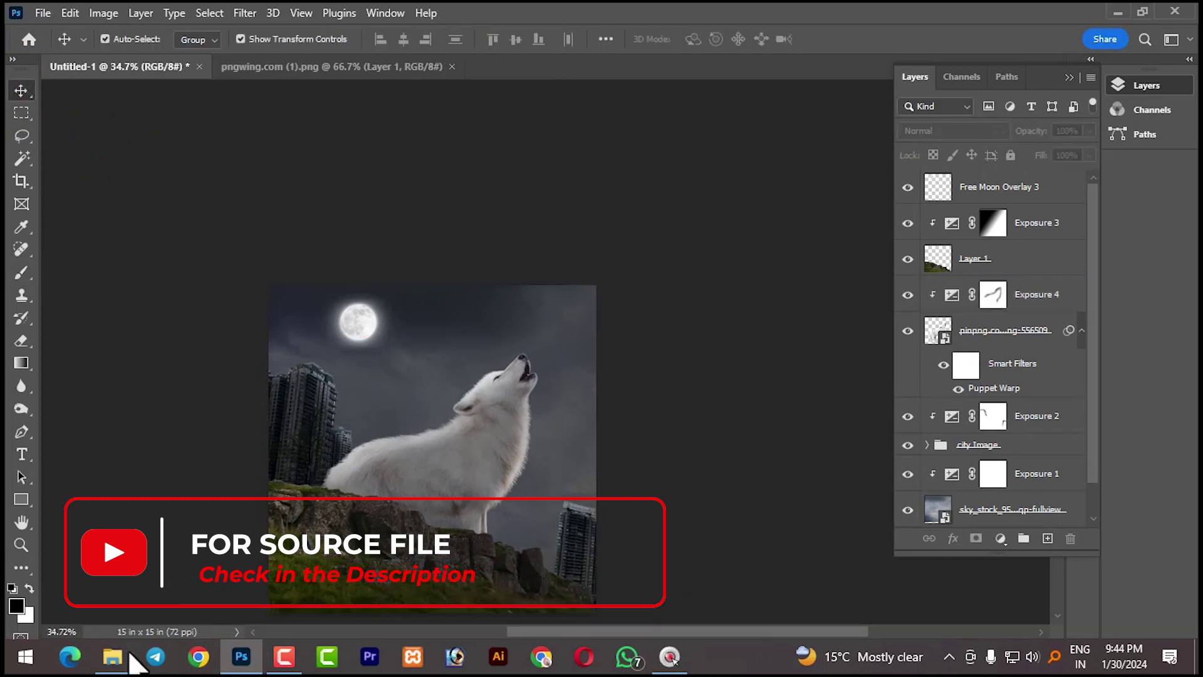
Place the ember image download from the Source File 74 folder over the wolf and scale it to about 13.3 × 7.5 in
left_click(130, 652)
left_click(316, 182)
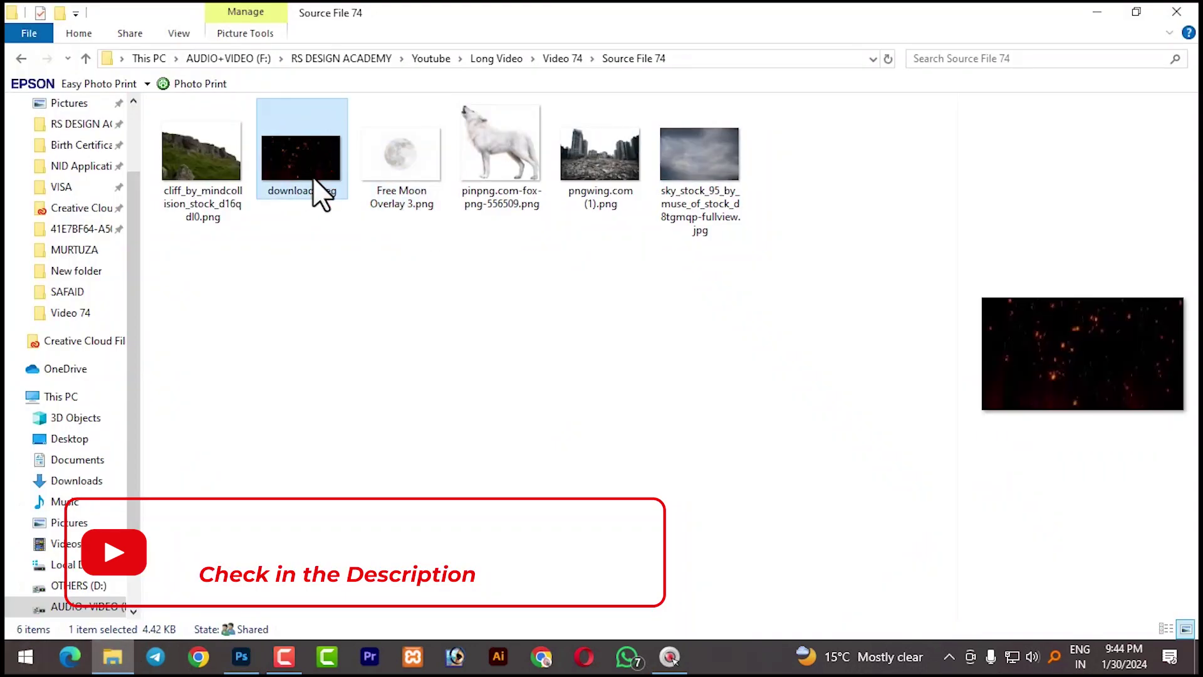
left_click_drag(315, 180, 562, 402)
left_click_drag(485, 420, 633, 336)
left_click_drag(389, 475, 347, 497)
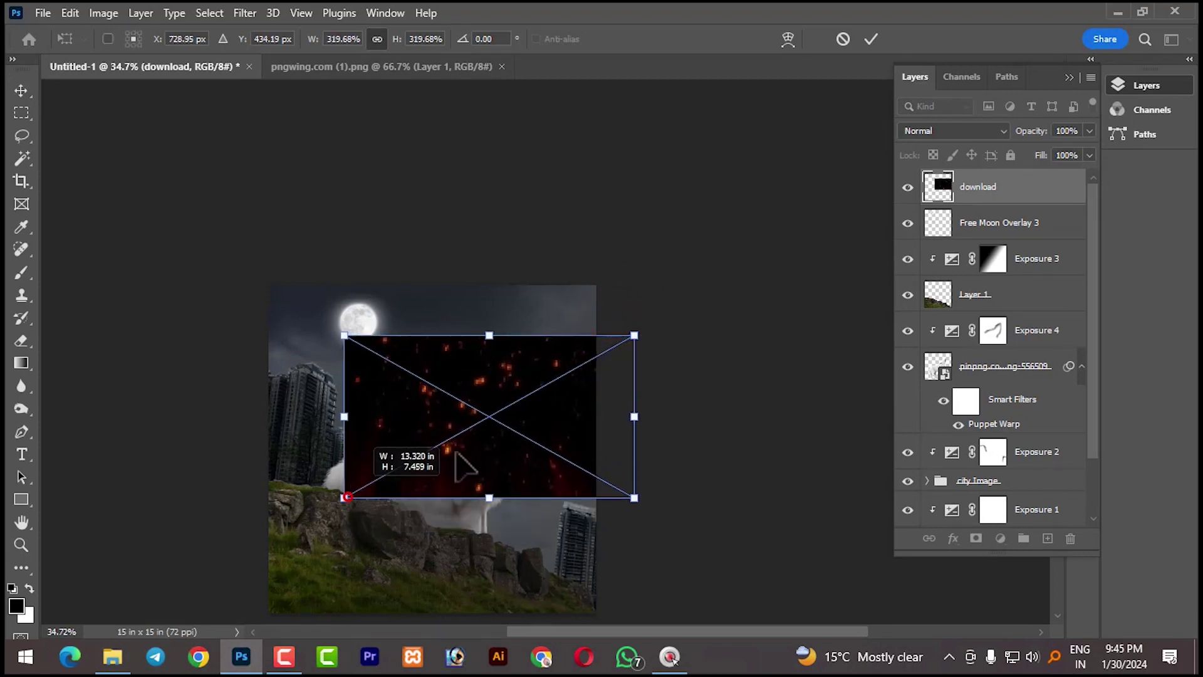
left_click_drag(601, 416, 604, 390)
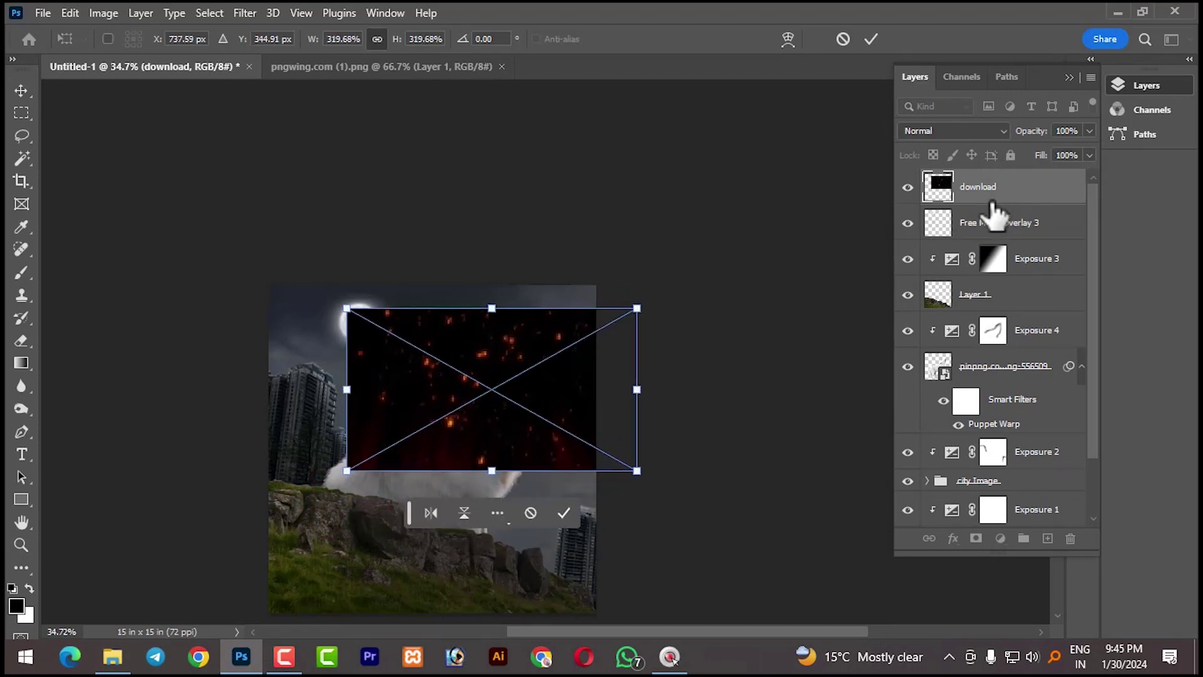
left_click(871, 39)
Set the ember layer's blend mode to Screen and move the embers slightly lower over the wolf
left_click(952, 131)
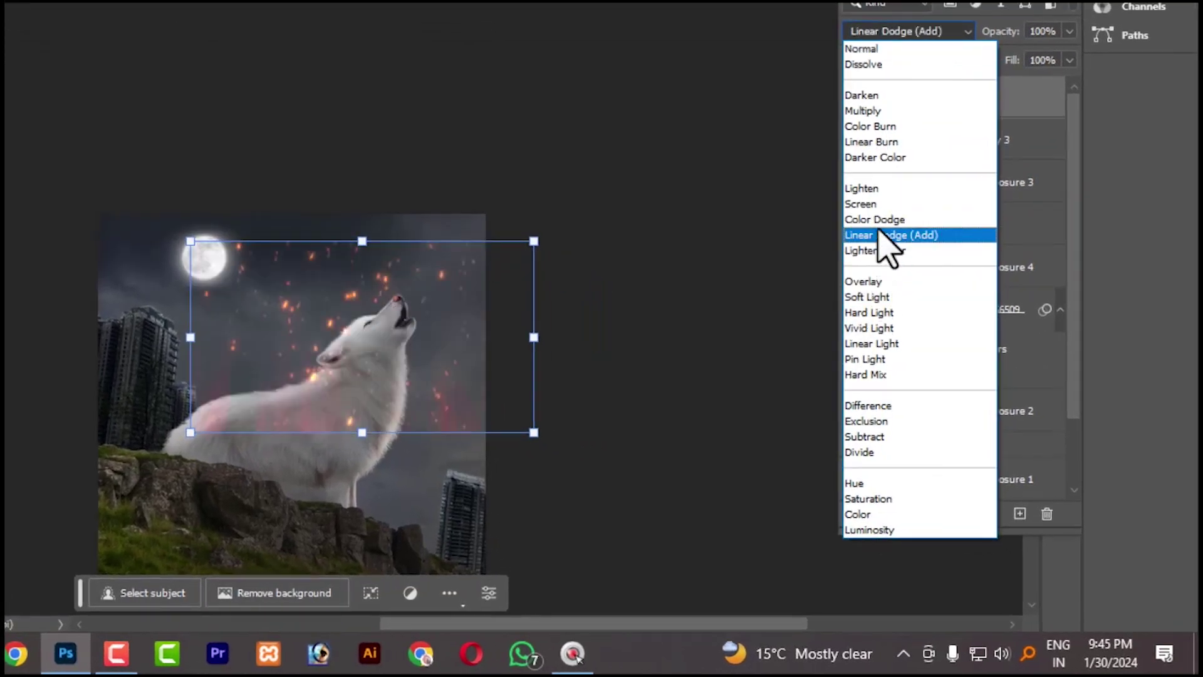
left_click(864, 204)
left_click_drag(451, 308, 495, 341)
Try moving the ember layer down the stack to the city Image group, undo it and reselect the ember layer
left_click_drag(877, 99, 973, 461)
left_click_drag(973, 447, 973, 451)
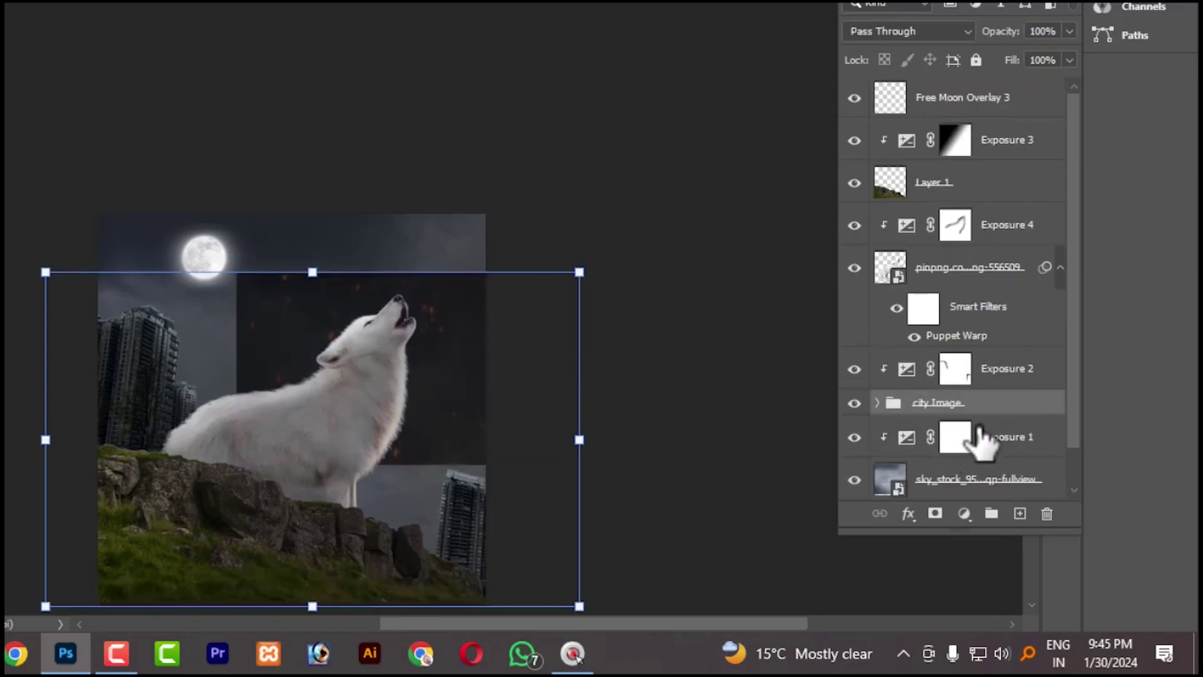
scroll(1003, 435, "down", 1)
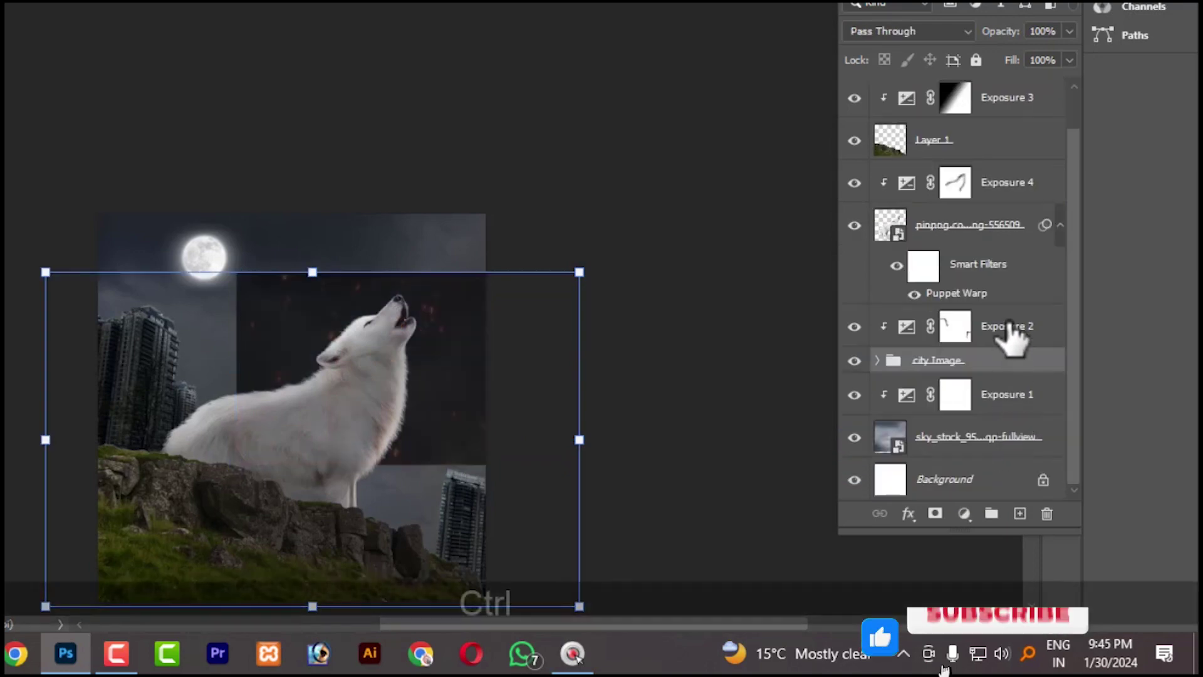
key("ctrl+z")
left_click(938, 107)
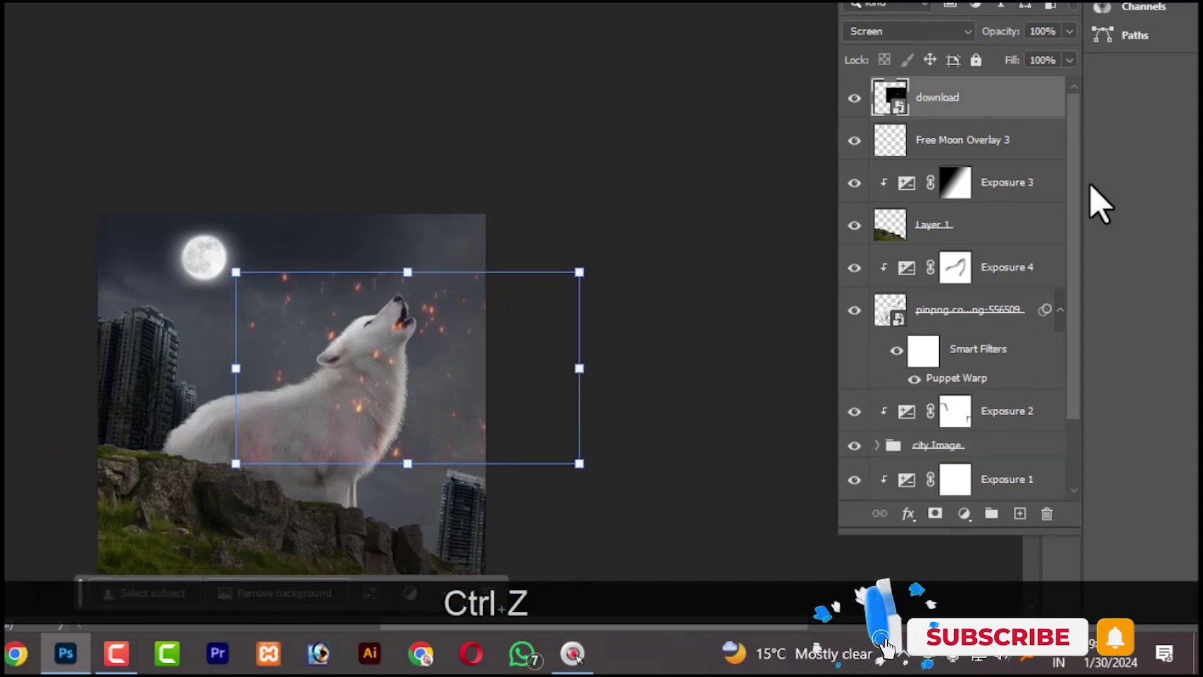
Move the ember layer down the stack to sit directly above the sky layer, beneath Exposure 1
scroll(1074, 236, "down", 2)
scroll(1077, 194, "up", 1)
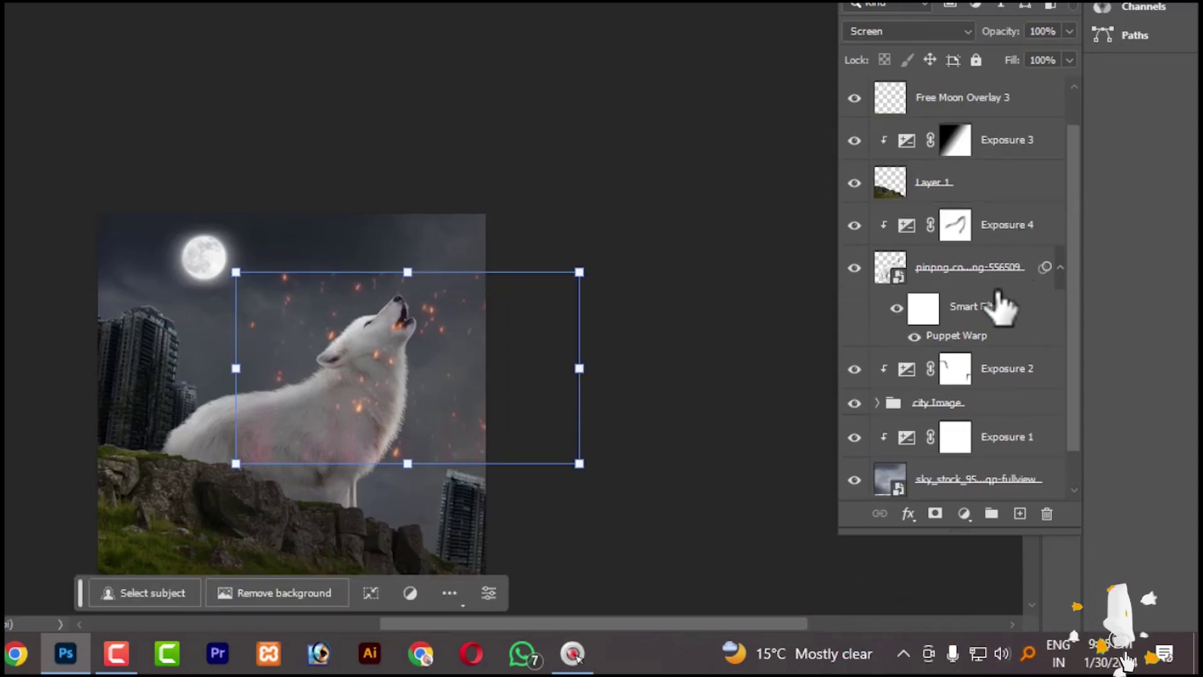
scroll(1069, 289, "up", 1)
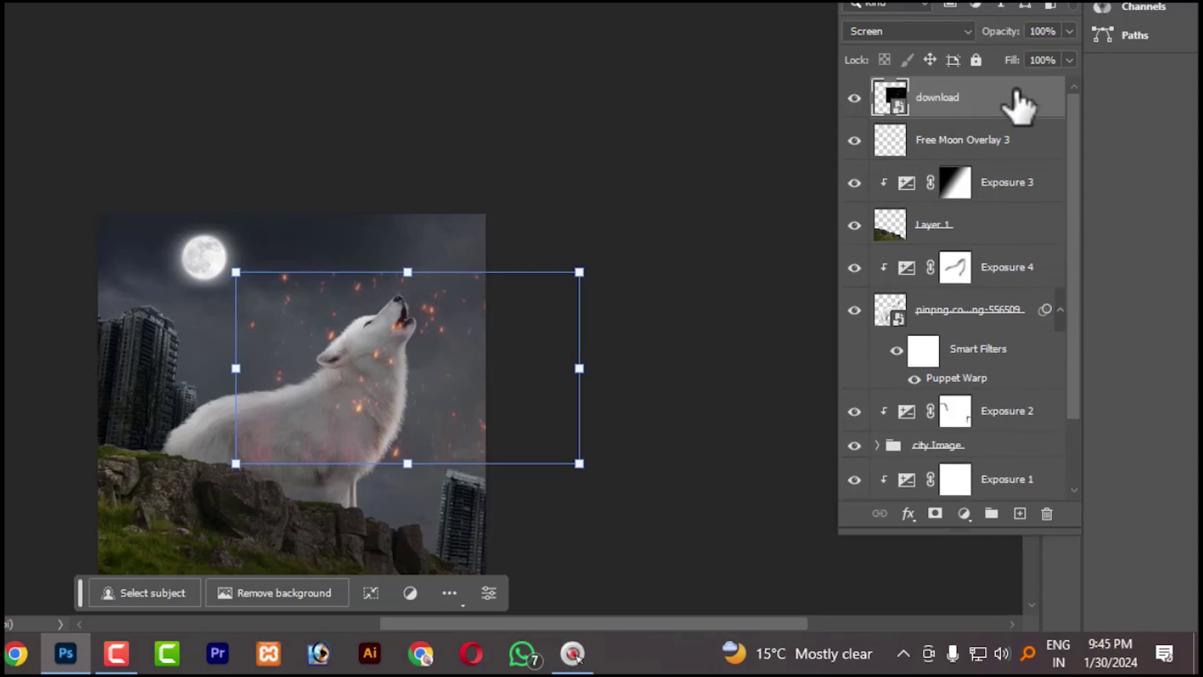
left_click_drag(996, 533, 1007, 603)
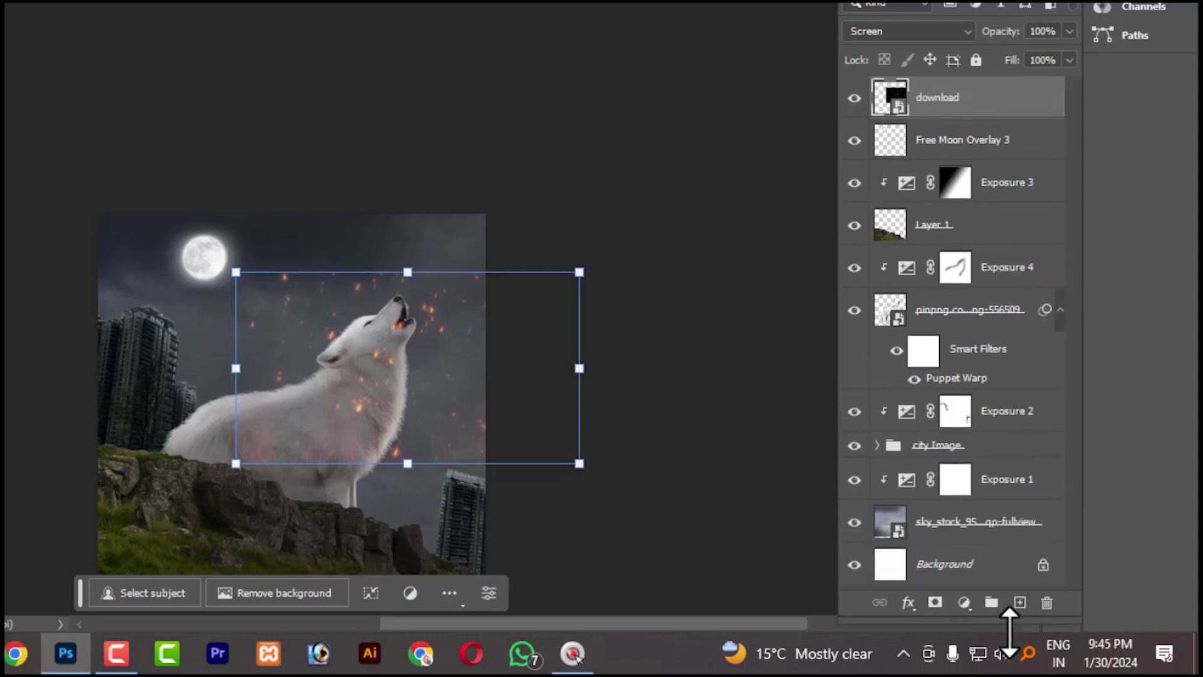
left_click_drag(964, 109, 982, 503)
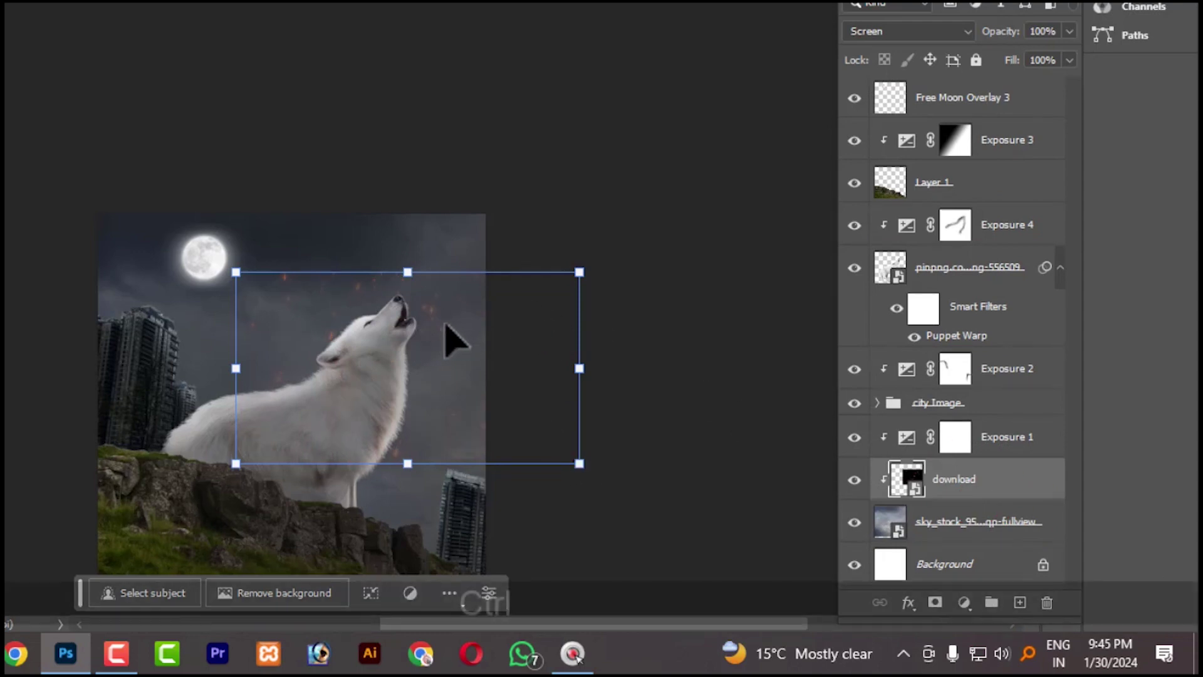
Move the embers down behind the wolf's body and enlarge them to about 358%
key("ctrl+t")
left_click_drag(450, 341, 478, 443)
left_click_drag(266, 376, 227, 351)
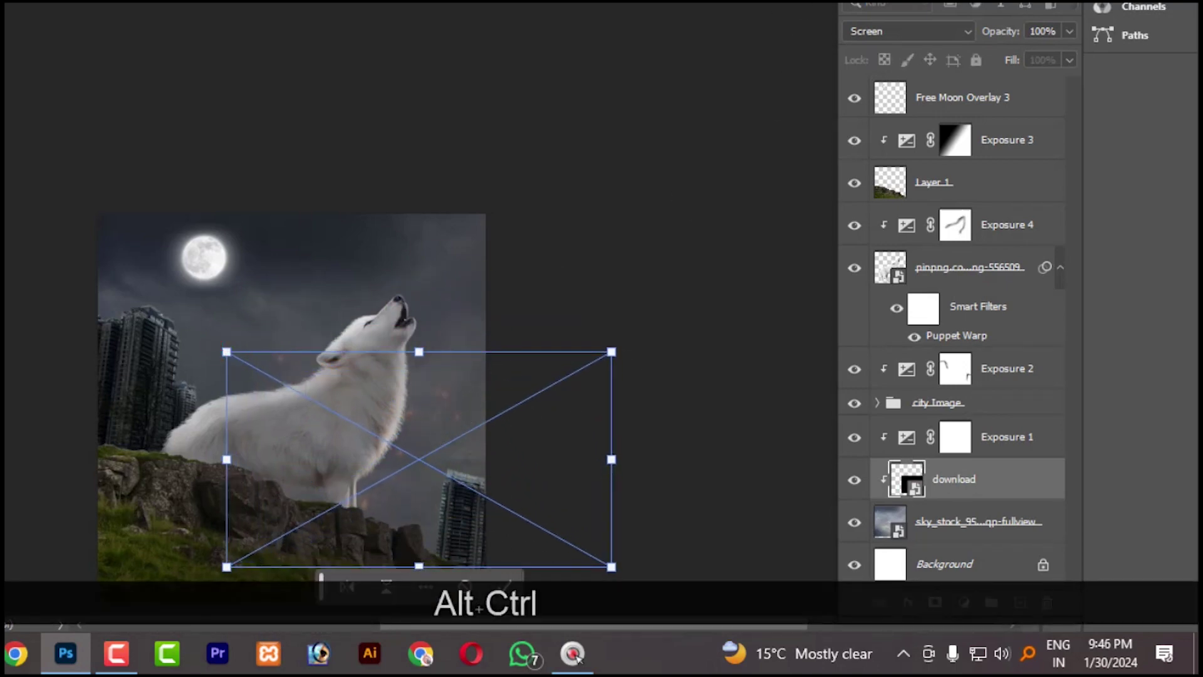
Move the ember layer above Exposure 1, below the city Image group, and release it from the clipping mask
key("ctrl+j")
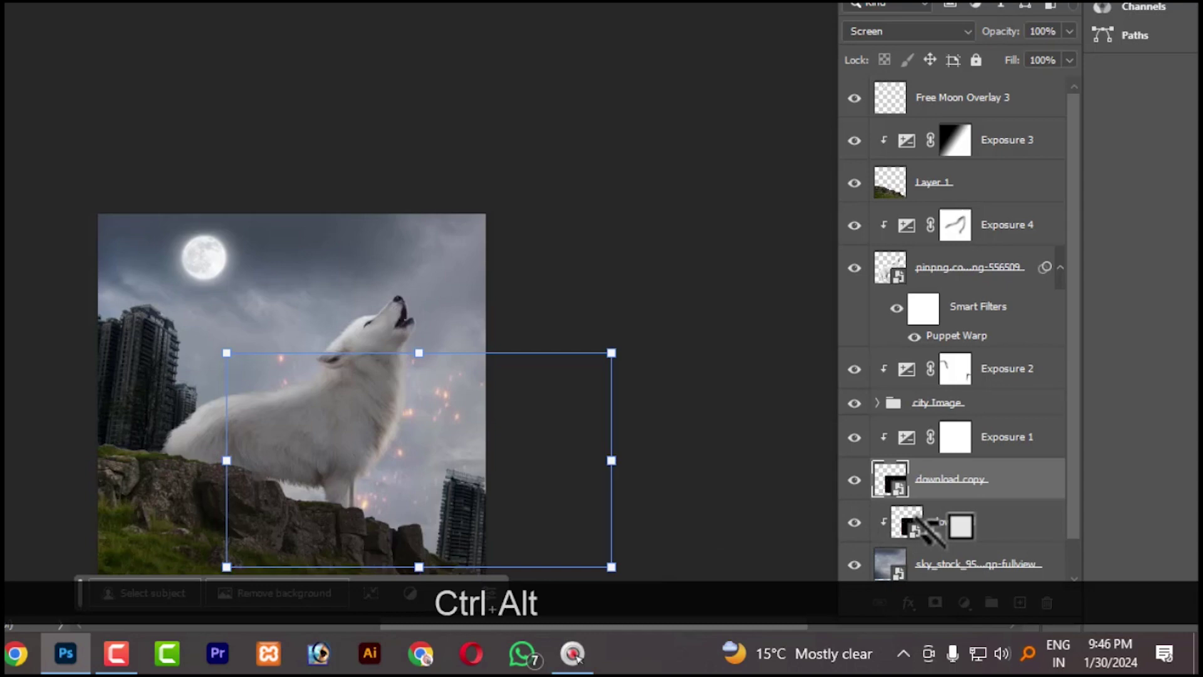
key("ctrl+z")
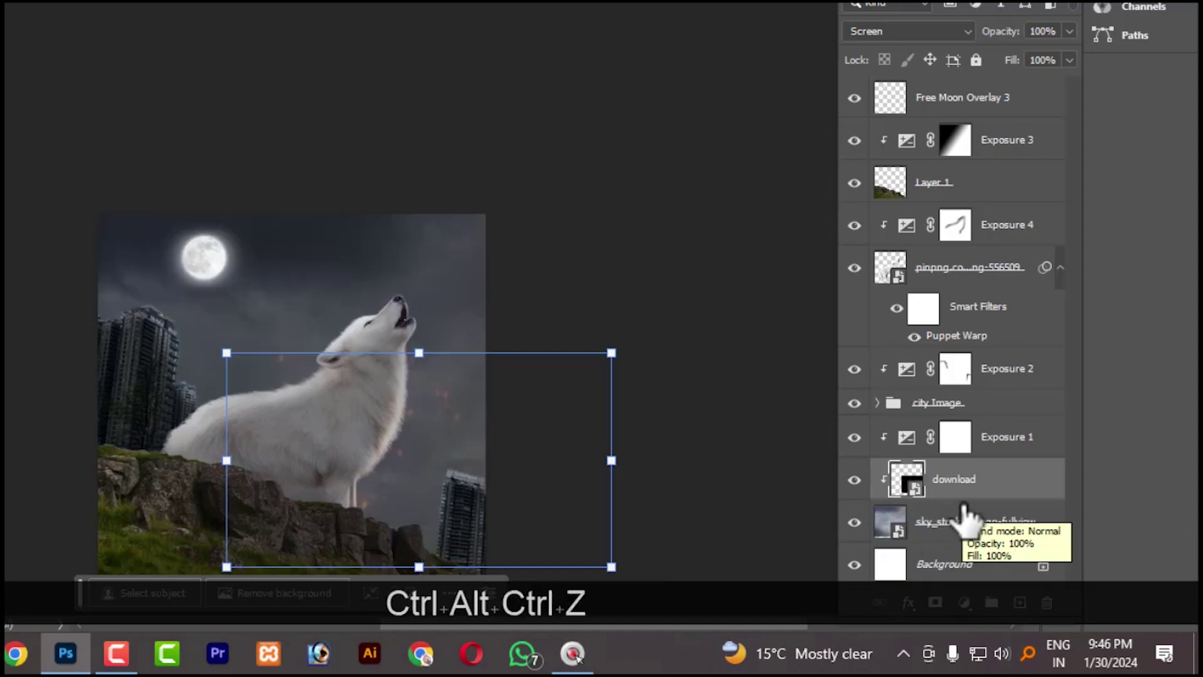
left_click_drag(966, 499, 978, 411)
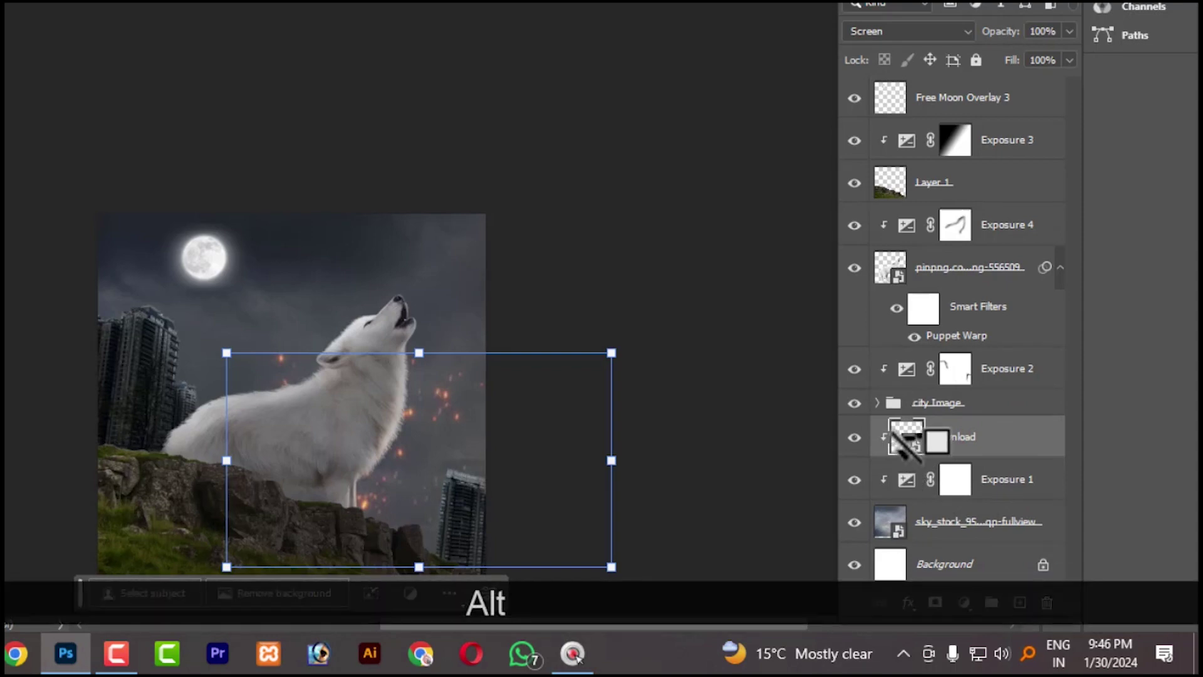
left_click(902, 458, "alt")
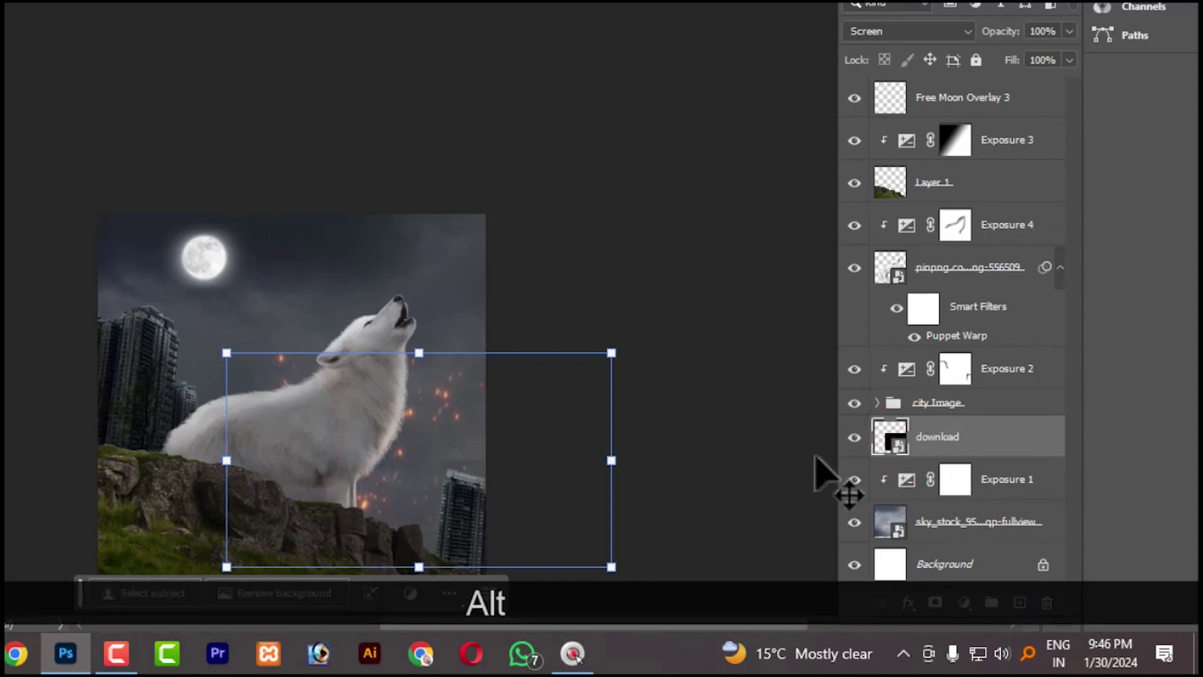
Reduce the ember layer's opacity to 39% and deselect the layer
left_click(1070, 31)
left_click_drag(1048, 55, 1043, 55)
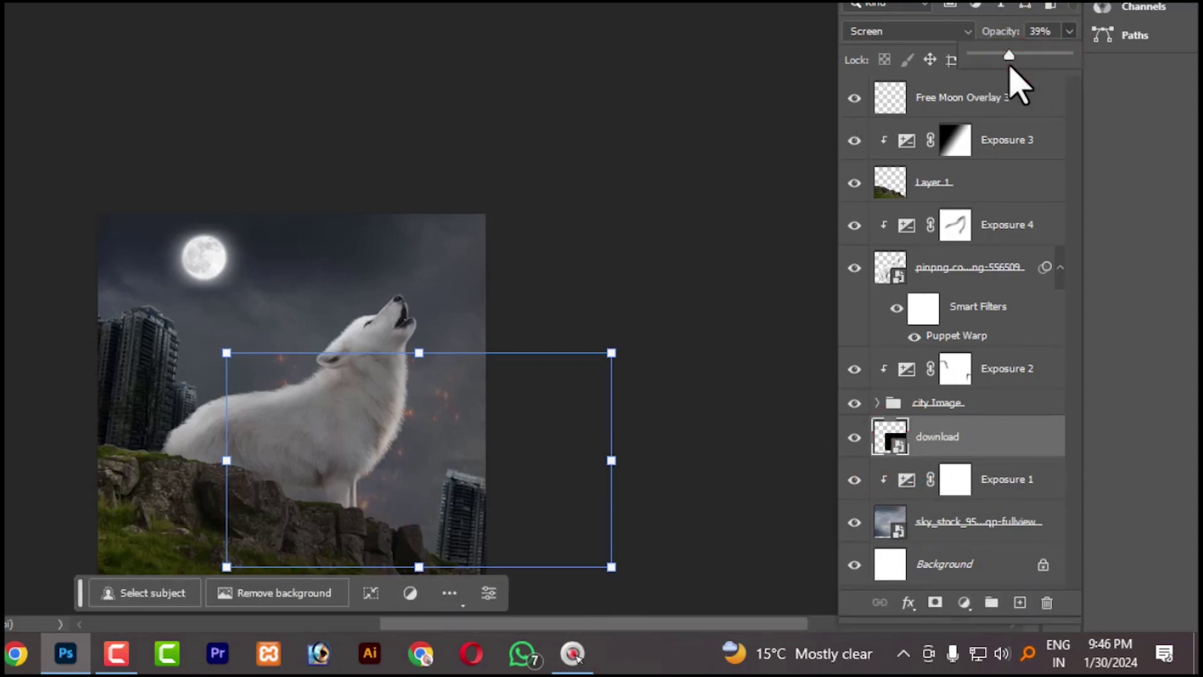
left_click(639, 216)
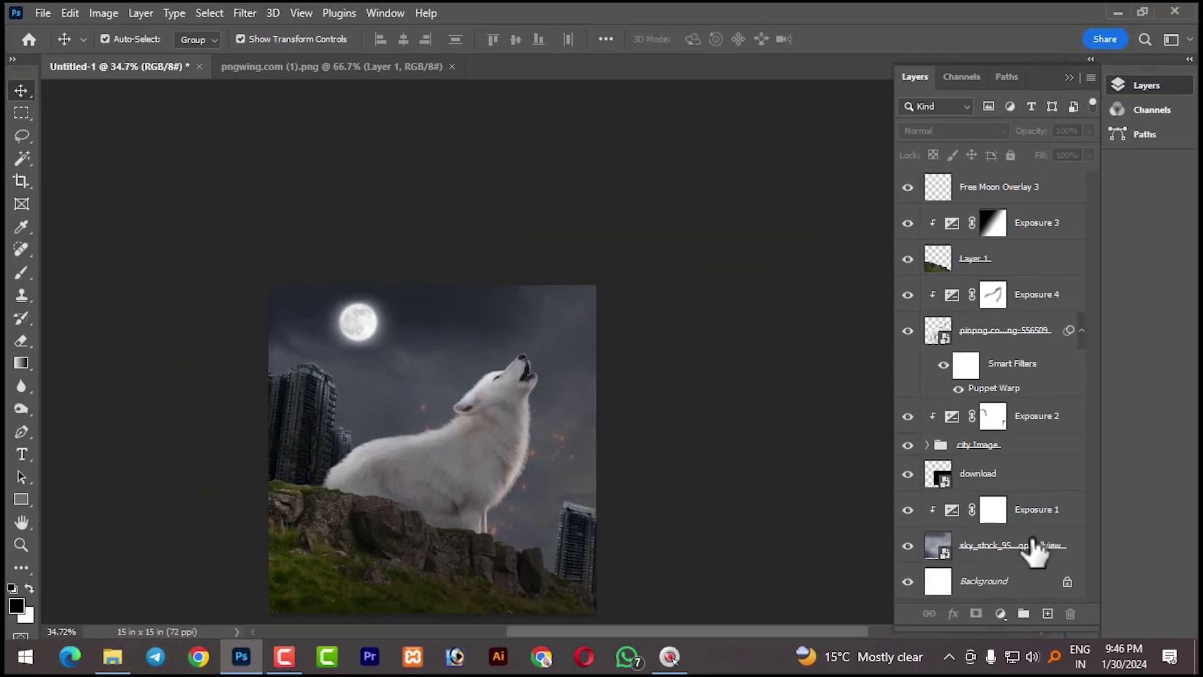
Duplicate the ember layer and move the copy up over the sky behind the wolf's head
left_click(994, 476)
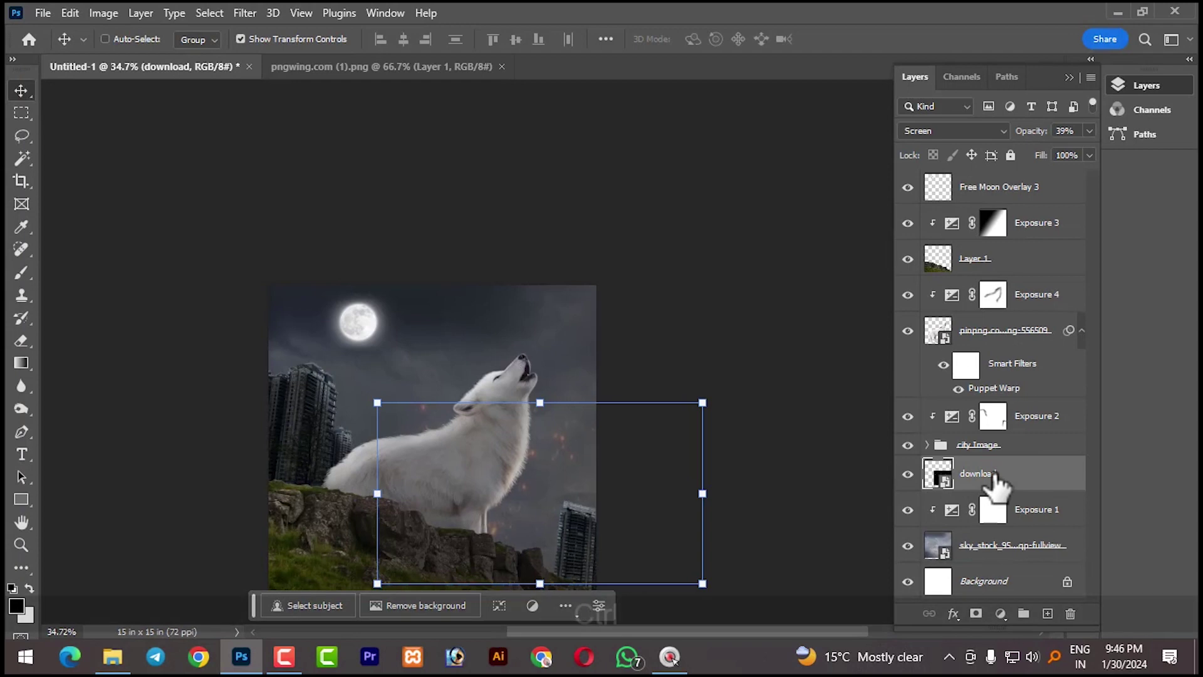
key("ctrl")
key("ctrl+j")
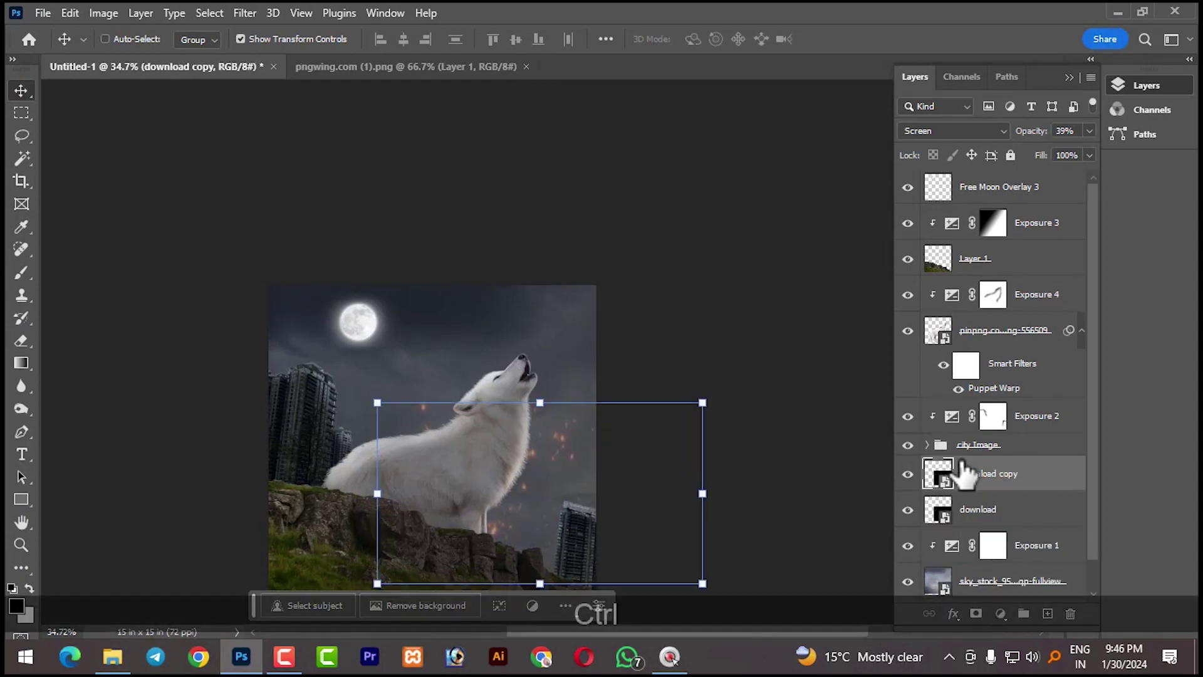
key("ctrl+t")
left_click_drag(570, 462, 599, 343)
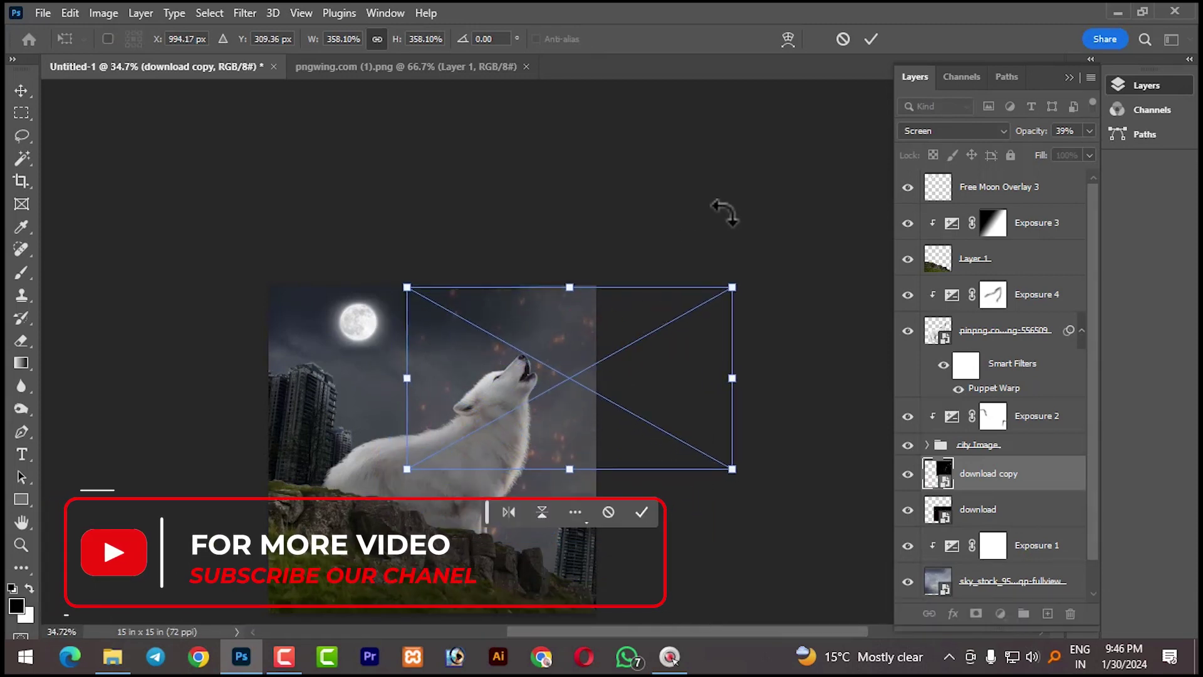
left_click(870, 39)
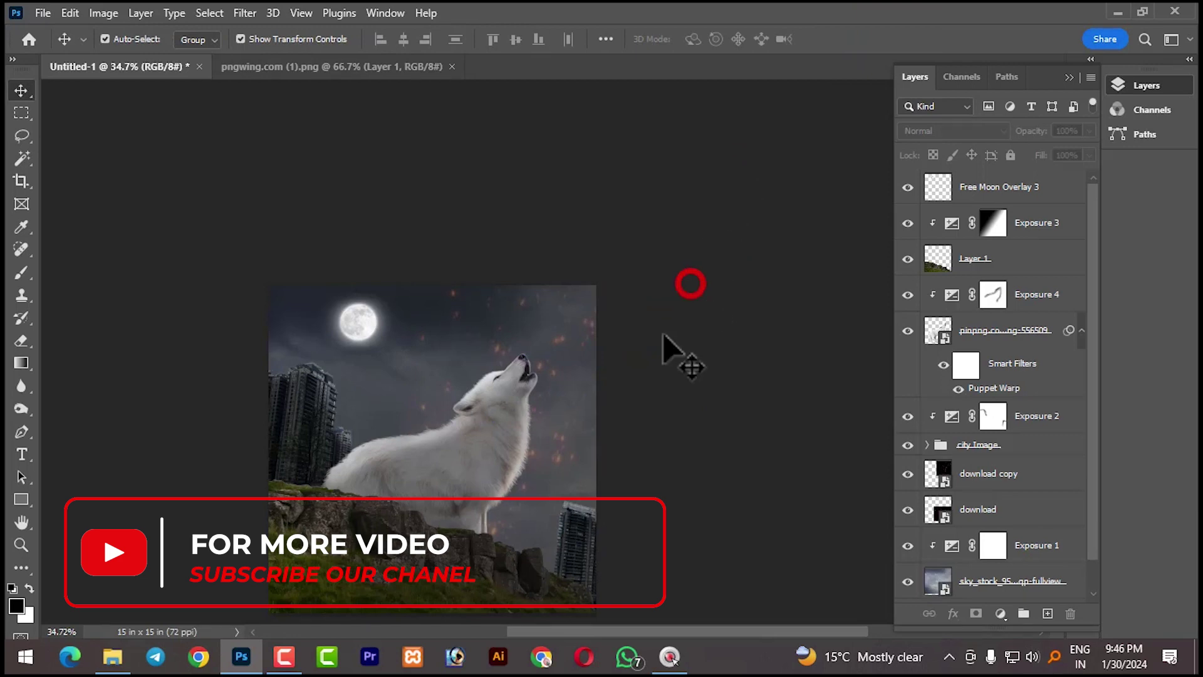
Add a new empty layer directly above Exposure 2, below the wolf layer
left_click(573, 532)
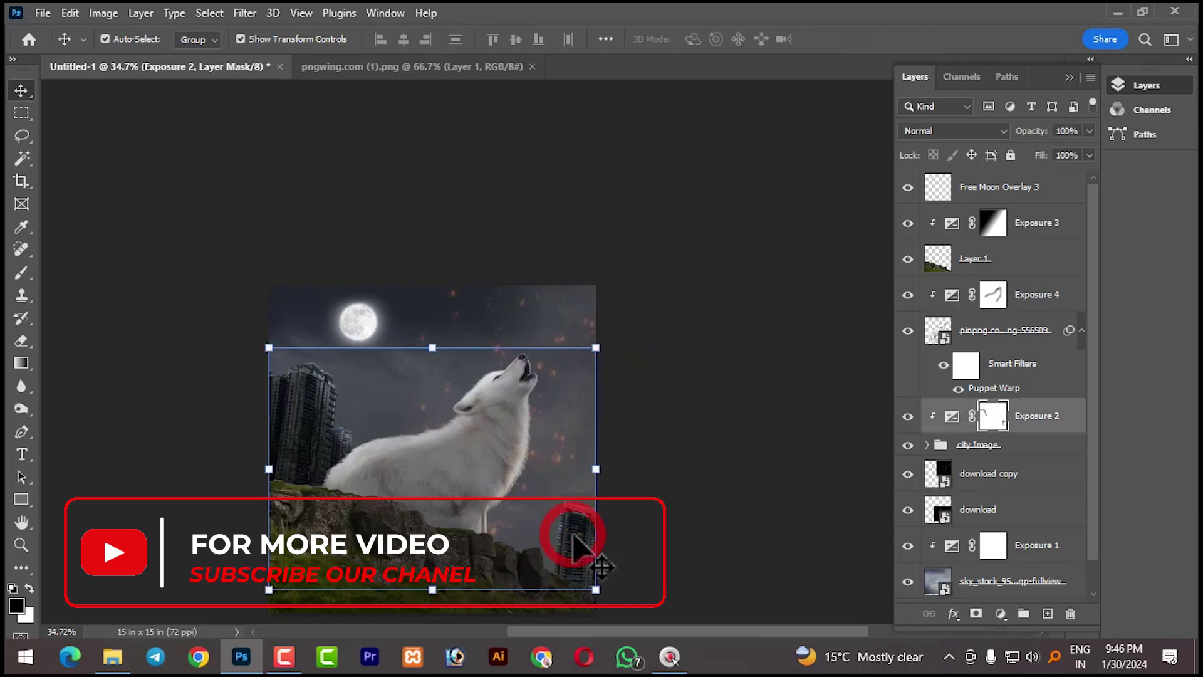
left_click(1030, 391)
left_click(1028, 393)
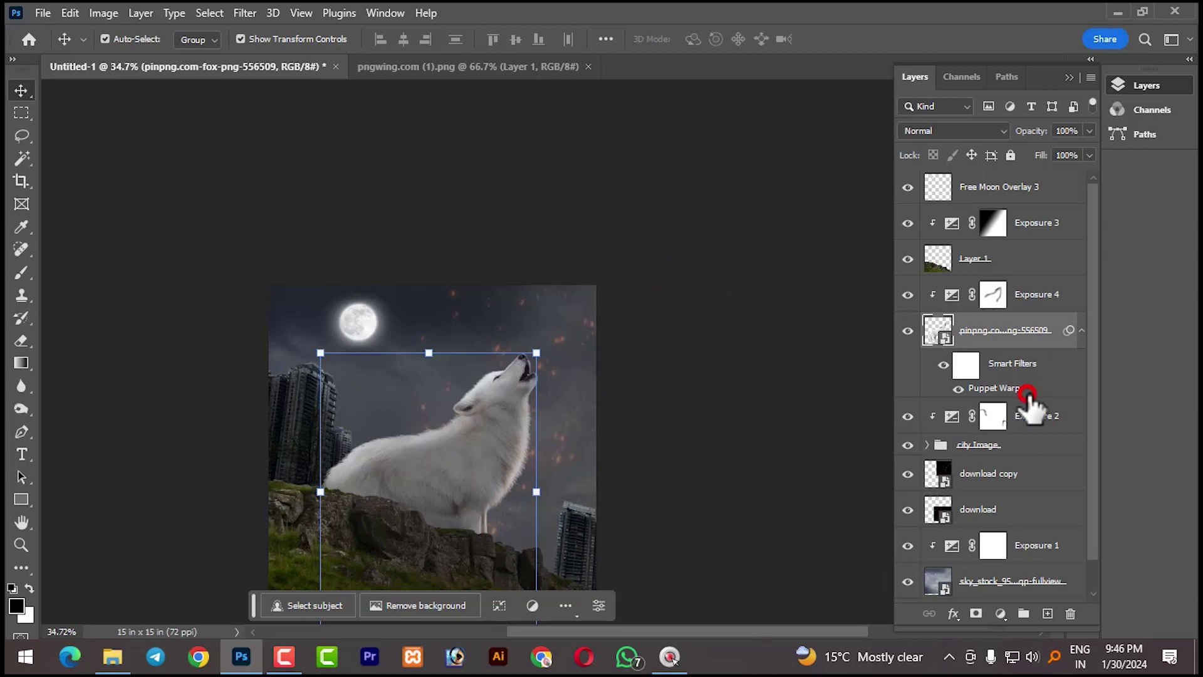
left_click(1031, 419)
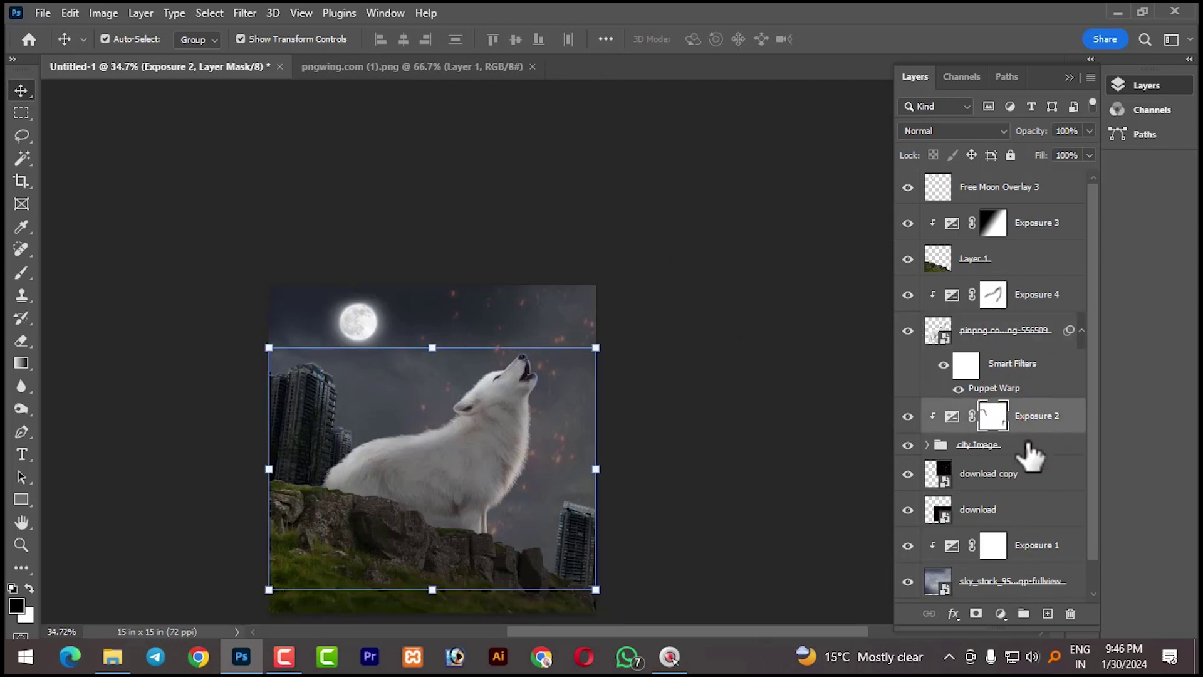
left_click(1055, 615)
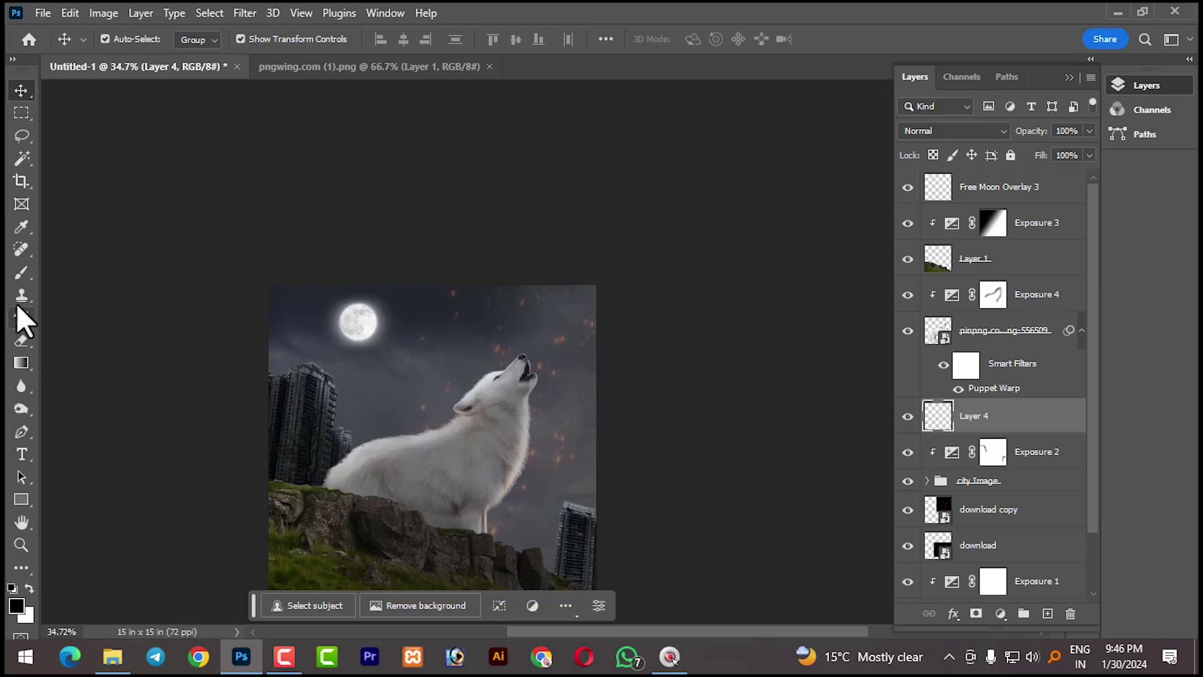
Choose a bright yellow foreground colour for the brush and set it to 175 px with 24% opacity
left_click(21, 274)
left_click(17, 604)
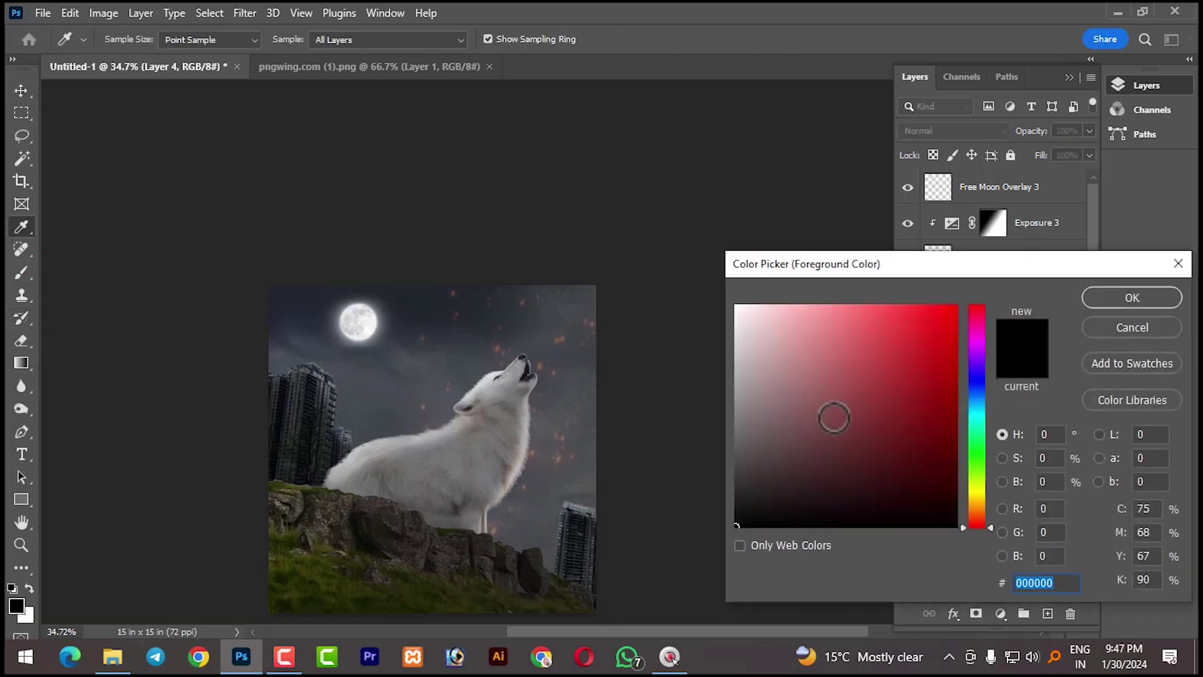
left_click(968, 494)
left_click(904, 305)
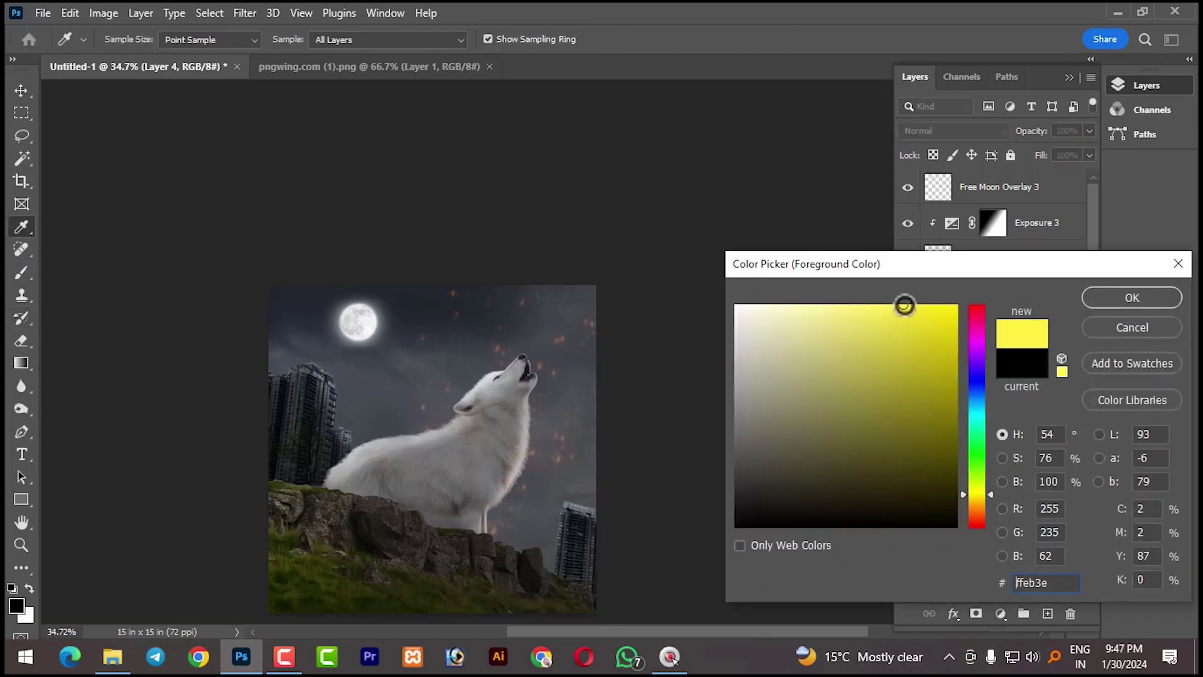
left_click(1150, 304)
key("]")
key("]")
key("]")
key("]")
key("]")
left_click(406, 39)
left_click_drag(401, 61, 396, 61)
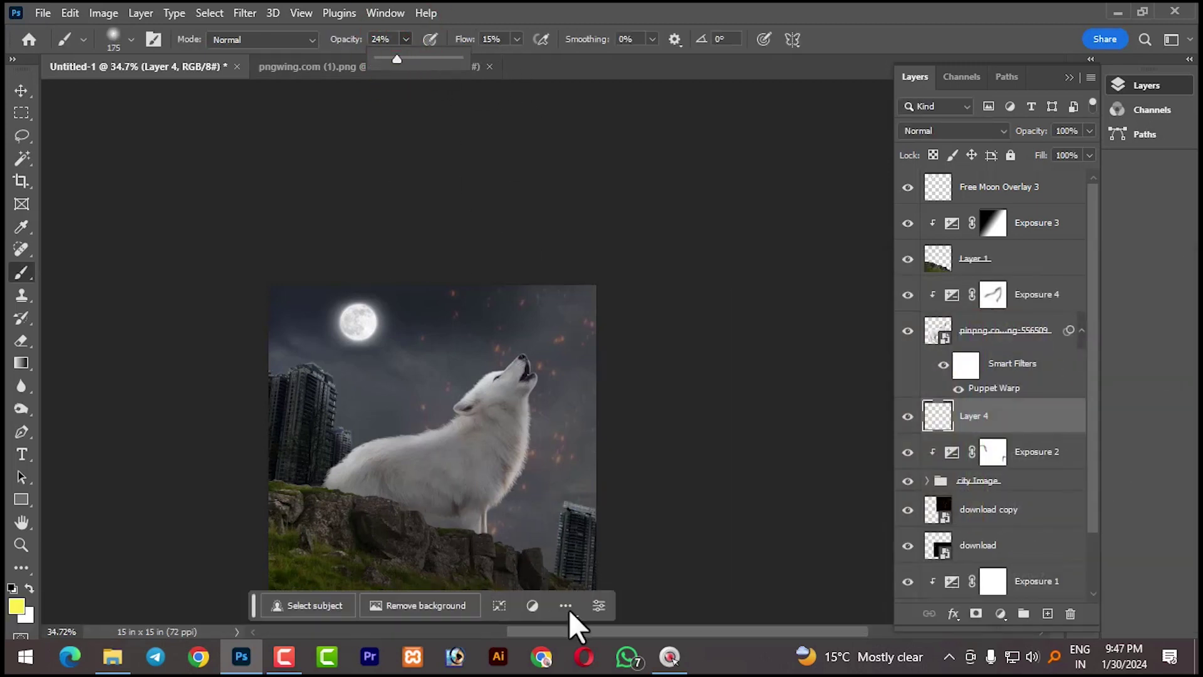
Set the new layer's blend mode to Soft Light and raise the brush to 64% opacity and 41% flow
left_click(963, 133)
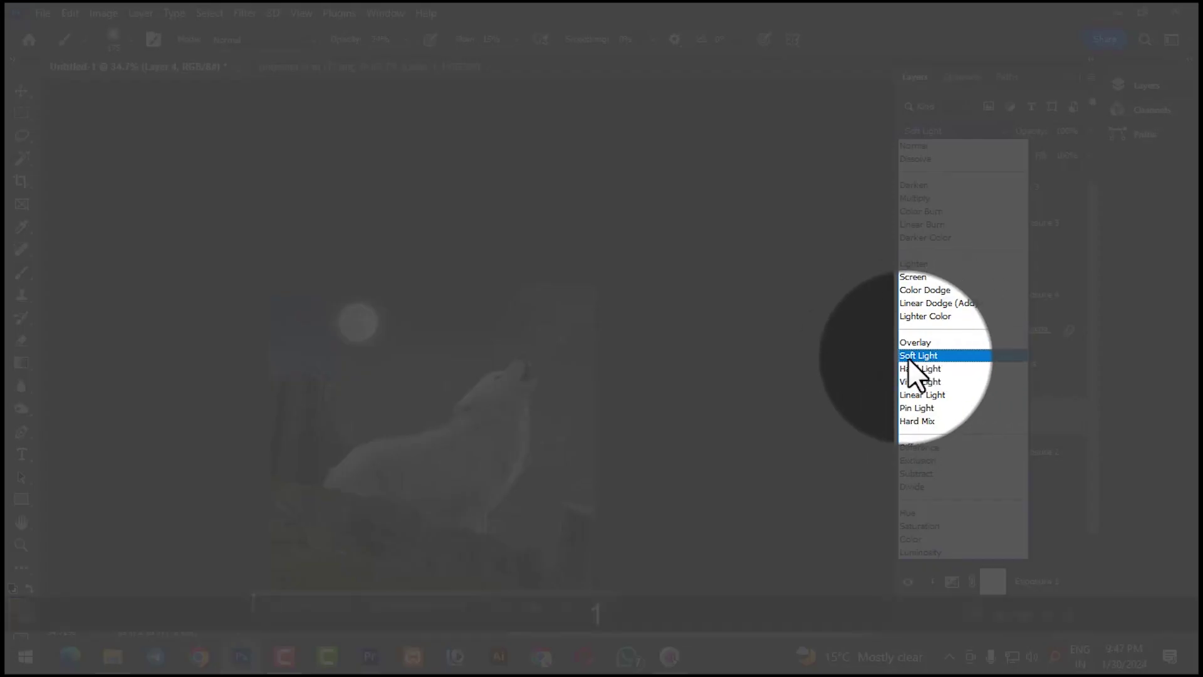
left_click(922, 355)
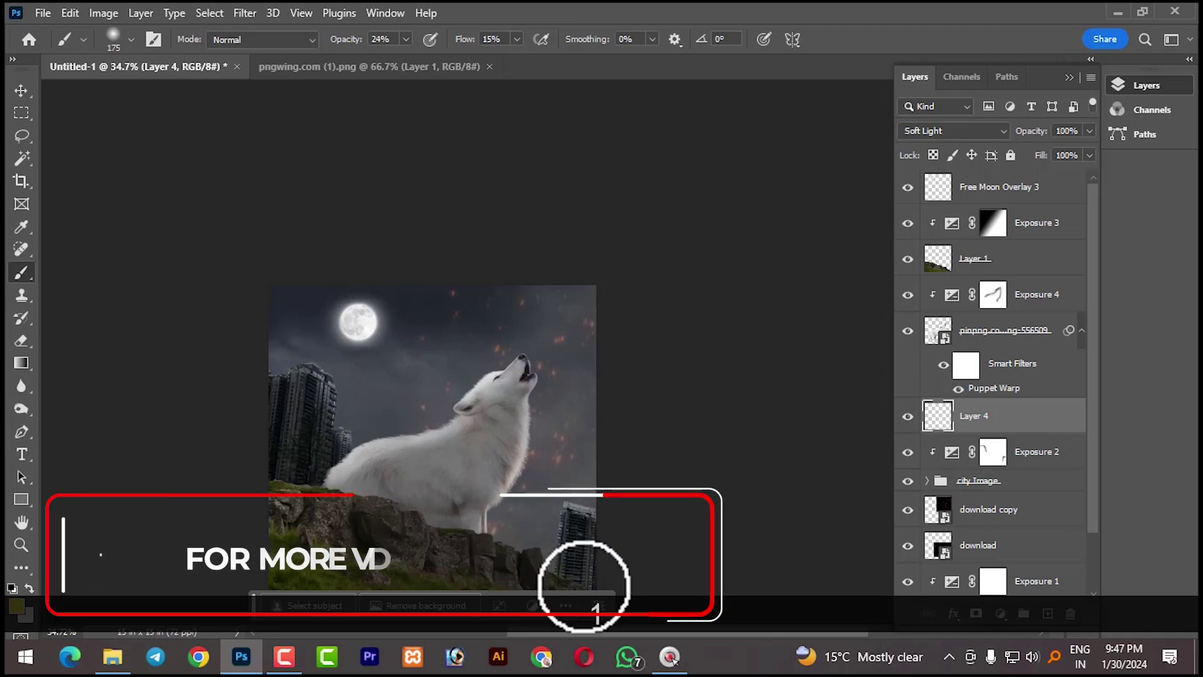
left_click(517, 38)
mouse_move(528, 58)
left_mouse_down()
mouse_move(404, 60)
mouse_move(439, 58)
left_mouse_up()
Try painting a yellow glow along the cliff's horizon and beside the wolf's chest, and undo the strokes
mouse_move(551, 551)
left_mouse_down()
mouse_move(491, 519)
mouse_move(414, 539)
left_mouse_up()
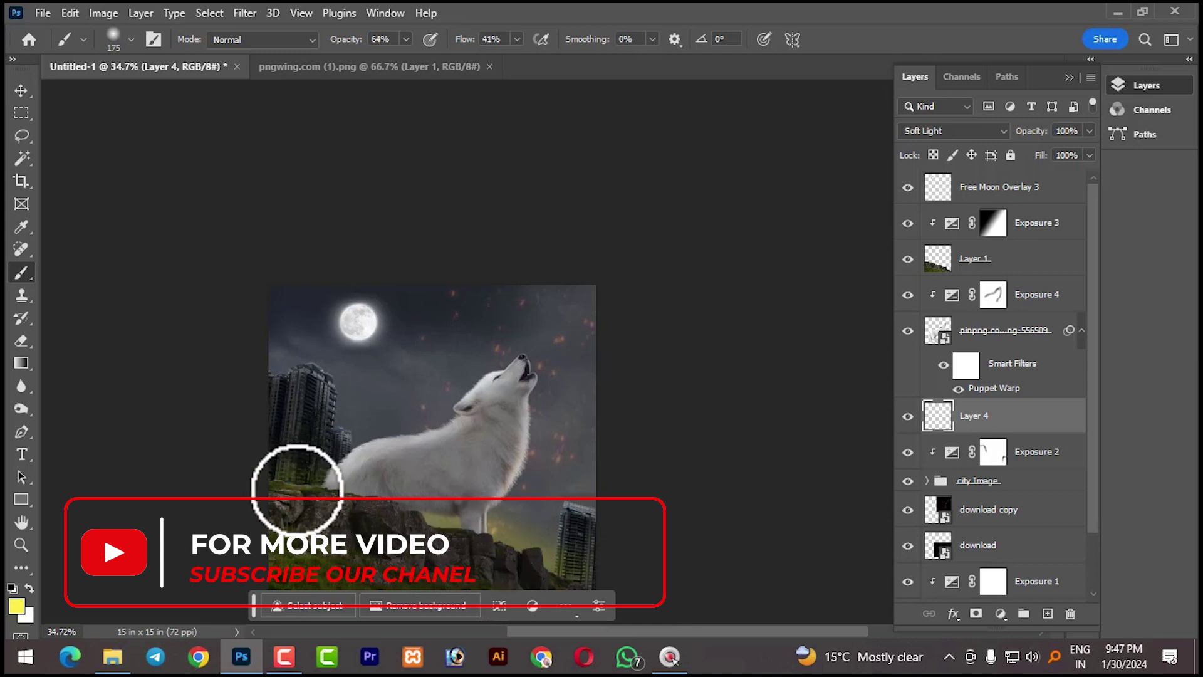
left_click_drag(491, 537, 510, 478)
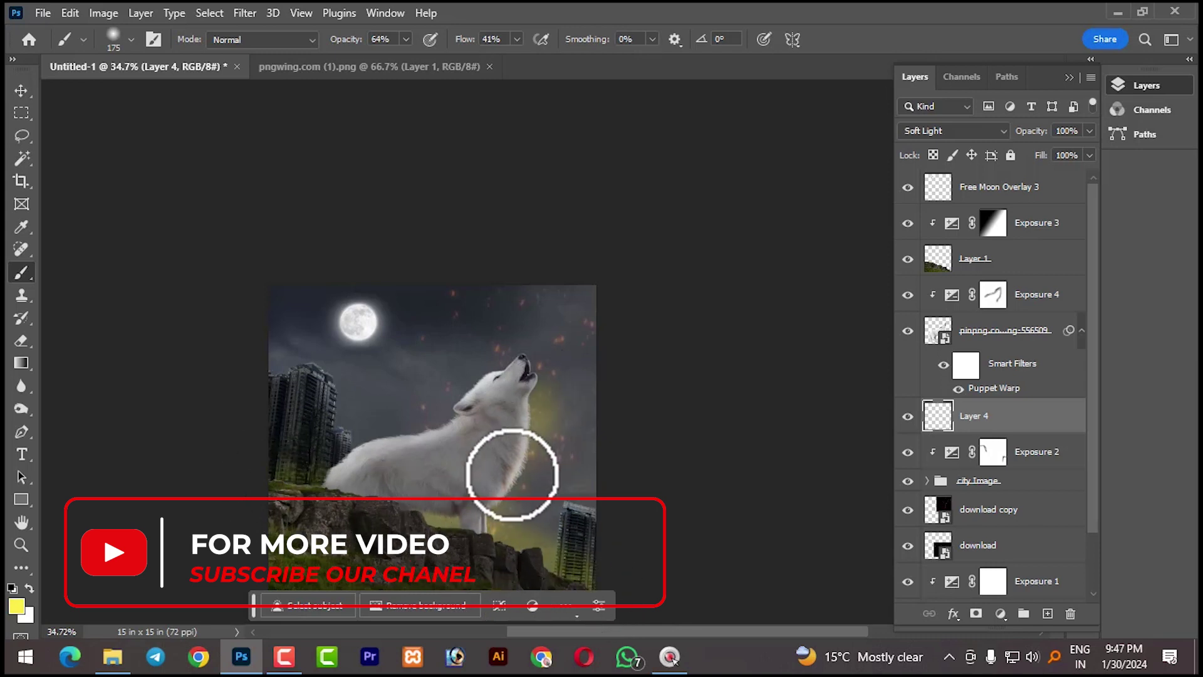
key("ctrl+z")
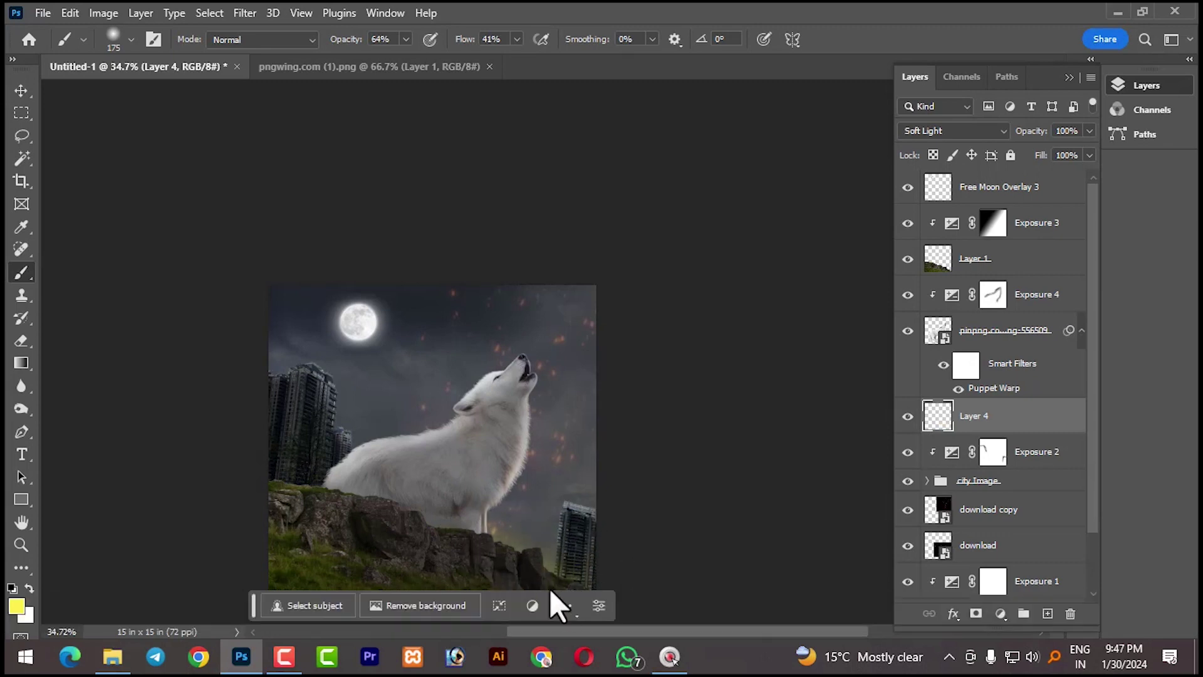
key("ctrl+z")
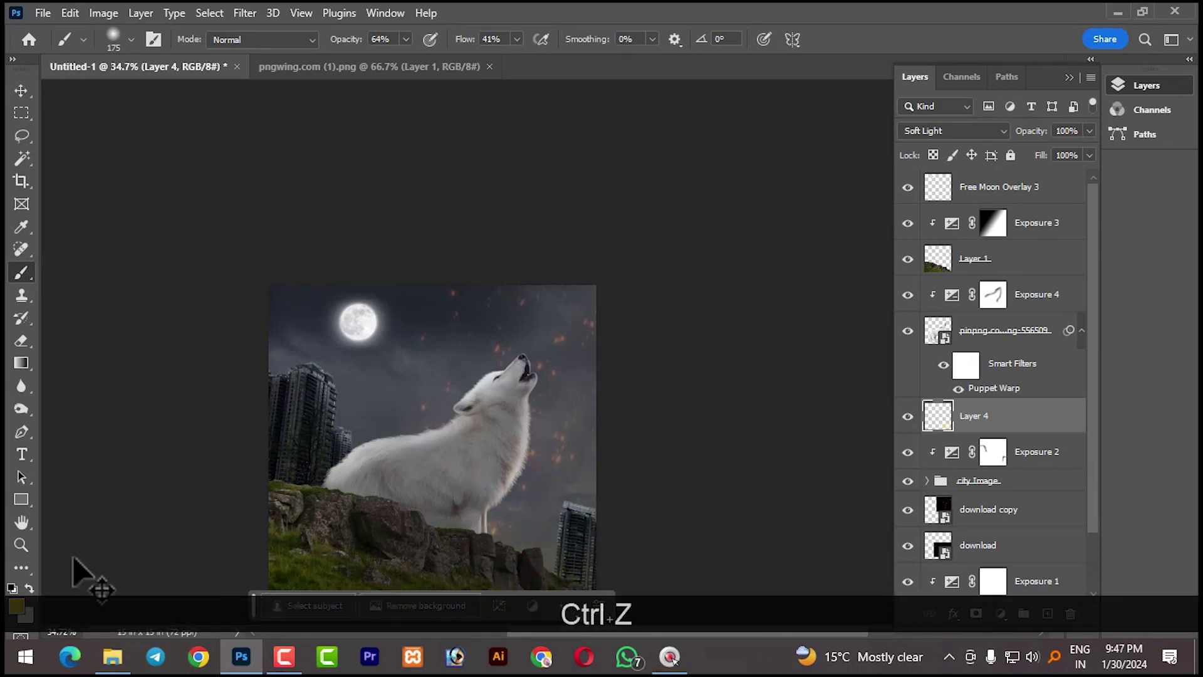
Change the foreground colour to a warmer golden yellow, about fad230
left_click(17, 607)
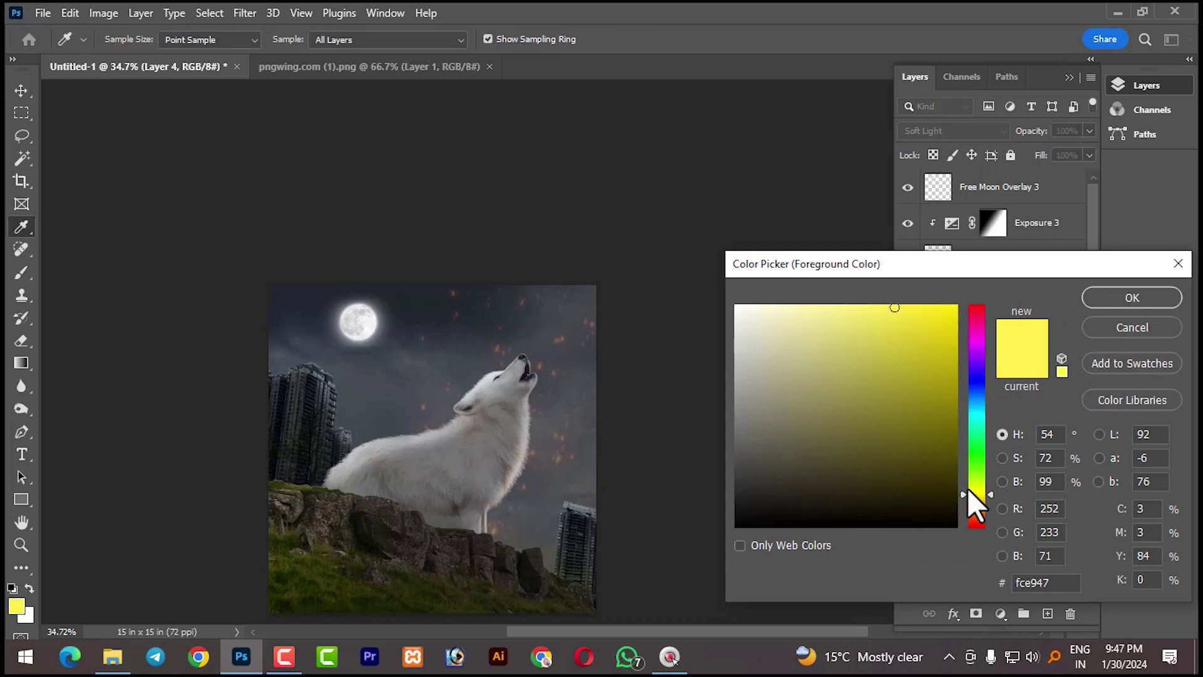
left_click(974, 497)
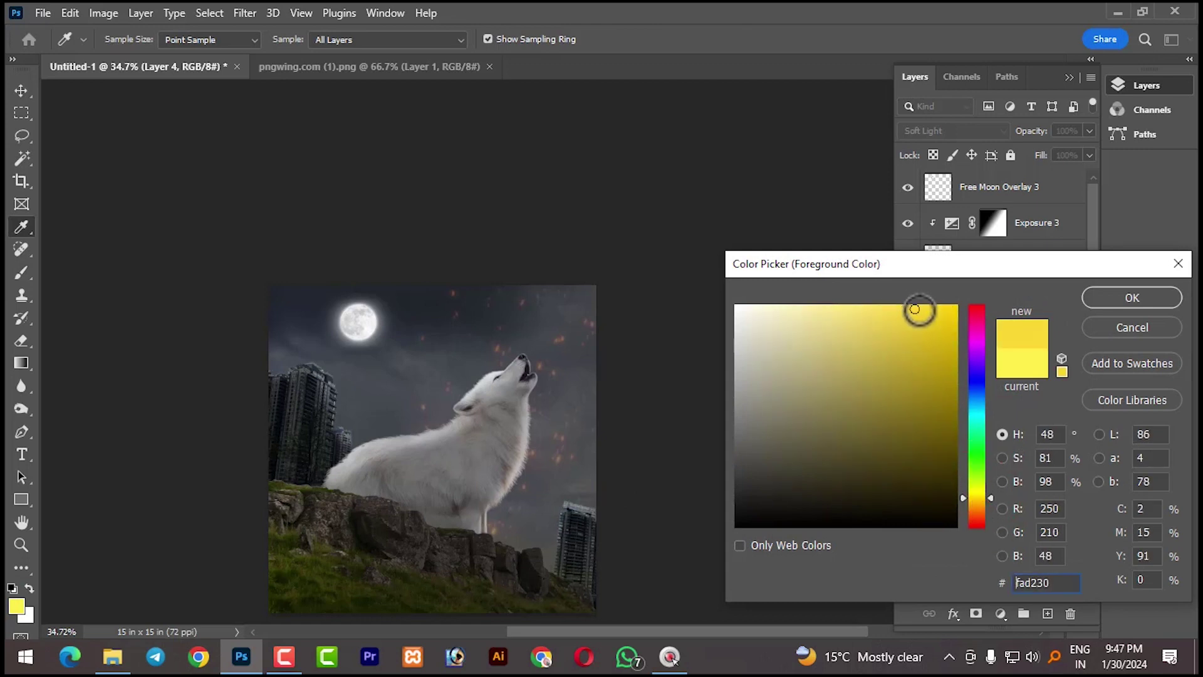
left_click(1110, 300)
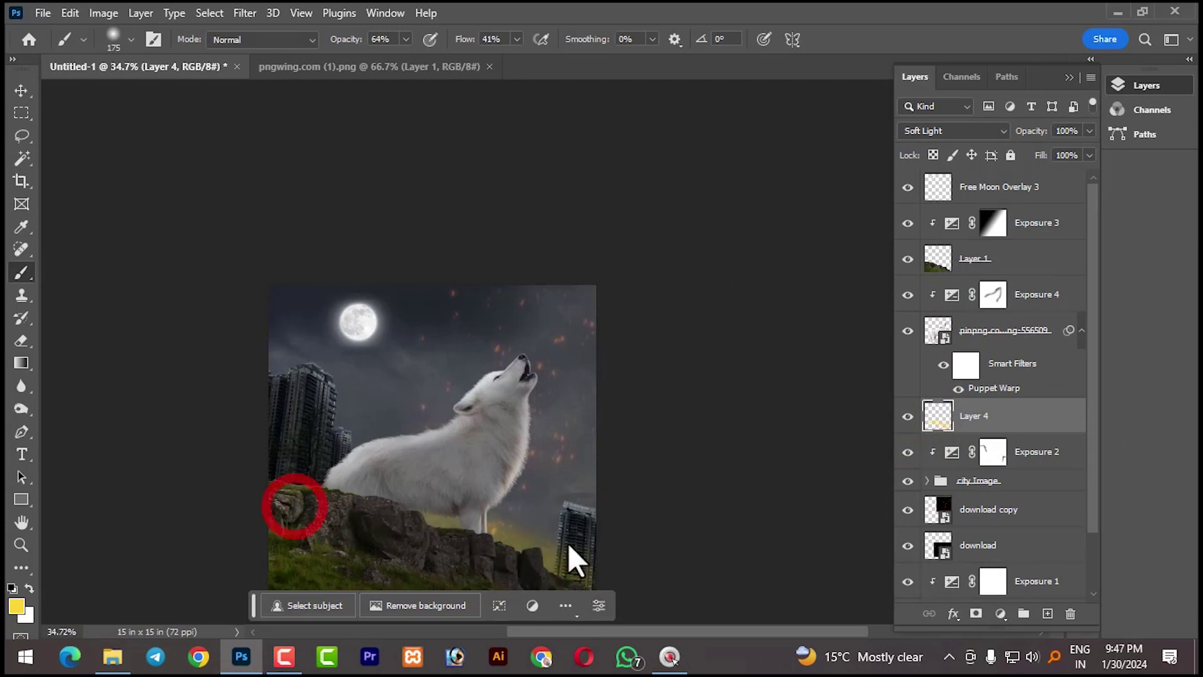
Enlarge the brush to 400 px and paint a golden glow along the horizon behind the cliff and over the buildings' lower parts
key("bracketright")
key("bracketright")
key("bracketright")
key("bracketright")
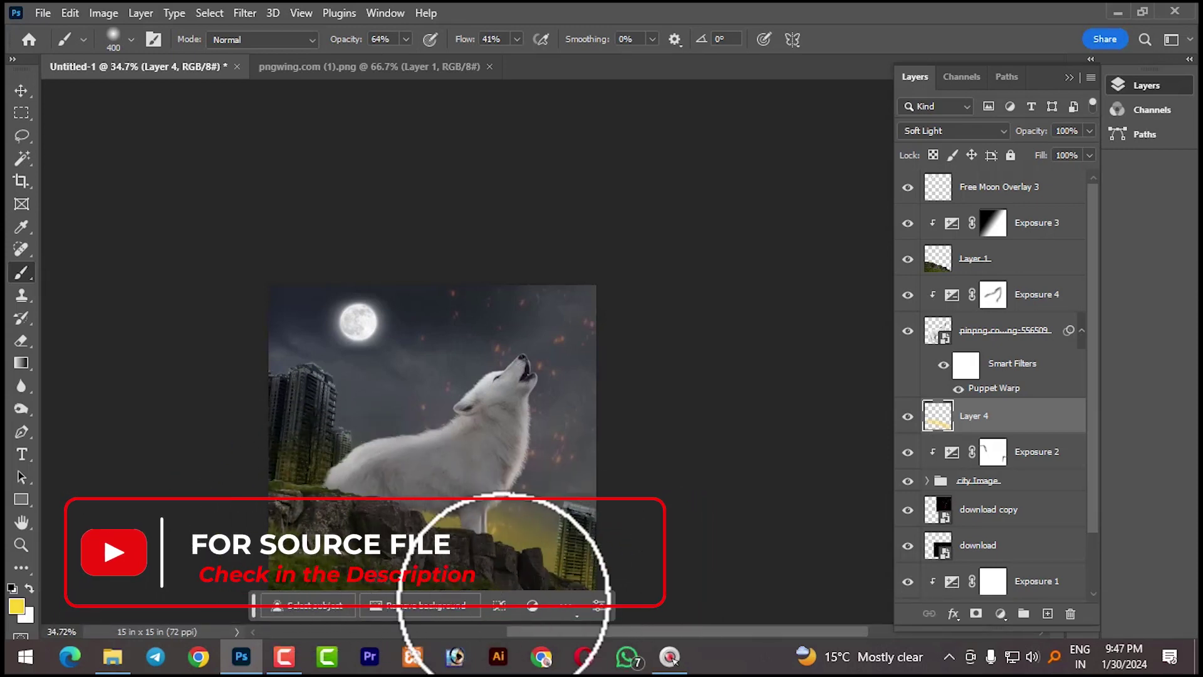
left_click_drag(308, 518, 429, 546)
Reduce the brush to 100 px and add a new empty layer clipped to the wolf layer
key("bracketleft")
key("bracketleft")
key("bracketleft")
key("bracketleft")
key("bracketleft")
key("bracketleft")
key("bracketleft")
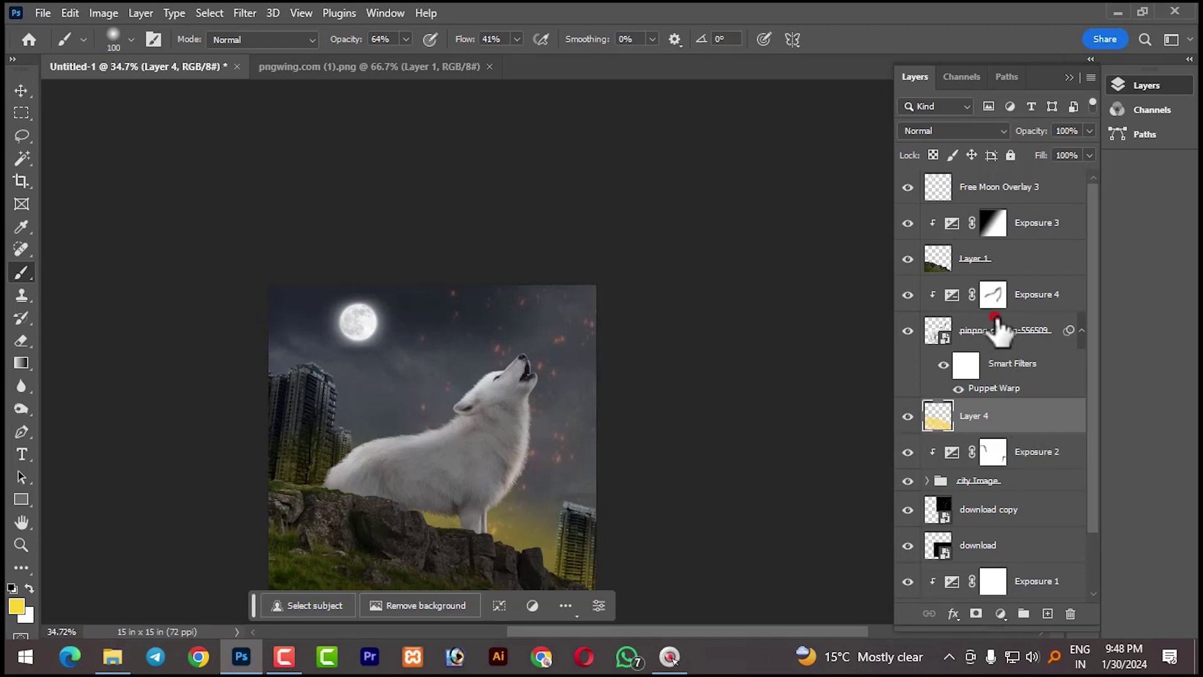
left_click(996, 321)
left_click(1046, 614)
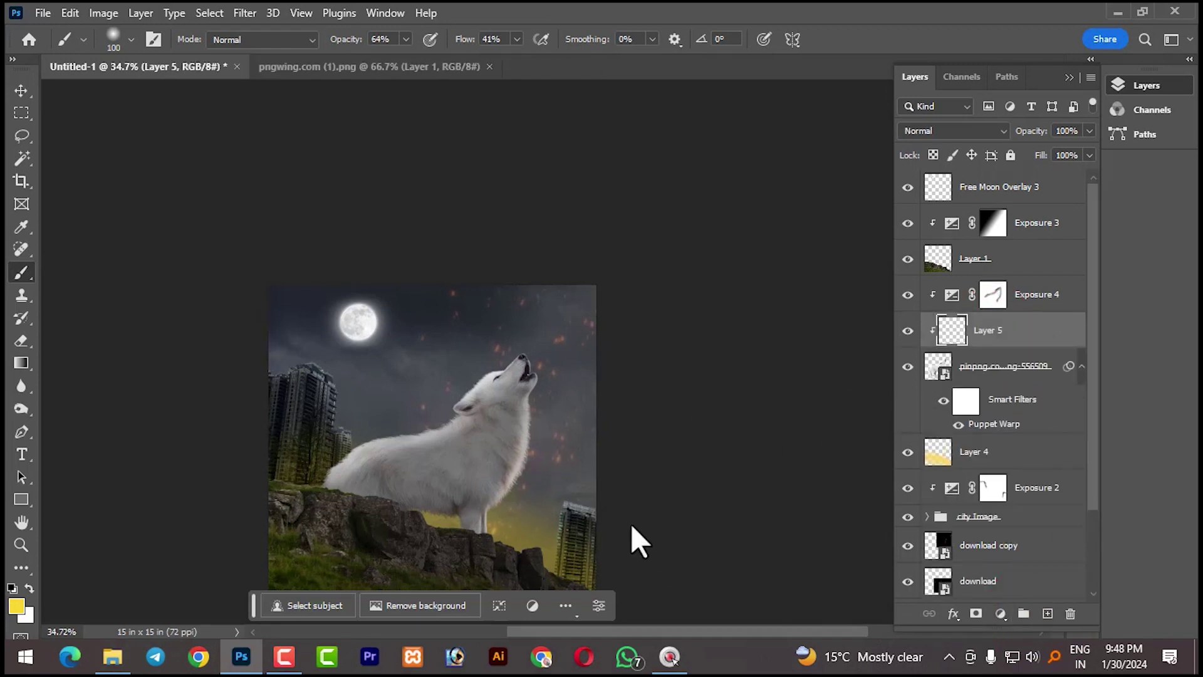
Try a golden stroke down the wolf's chest, undo it, and lower the brush to 17% opacity and 21% flow
left_click_drag(524, 388, 524, 456)
key("ctrl+z")
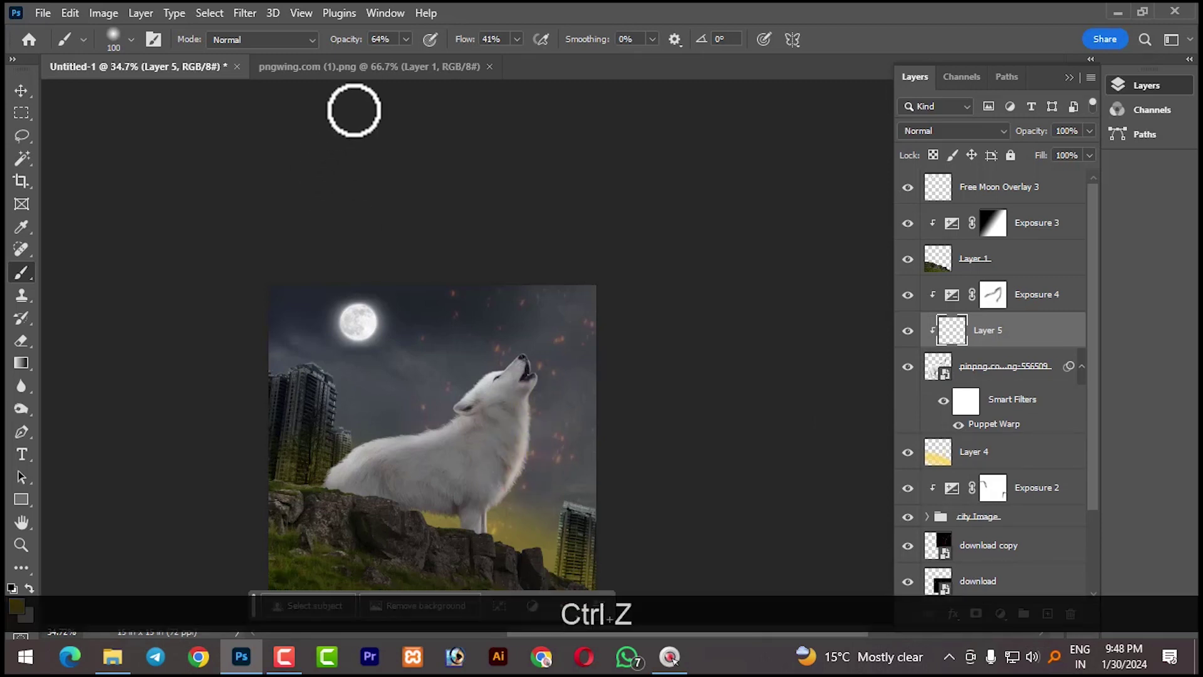
left_click_drag(406, 39, 377, 66)
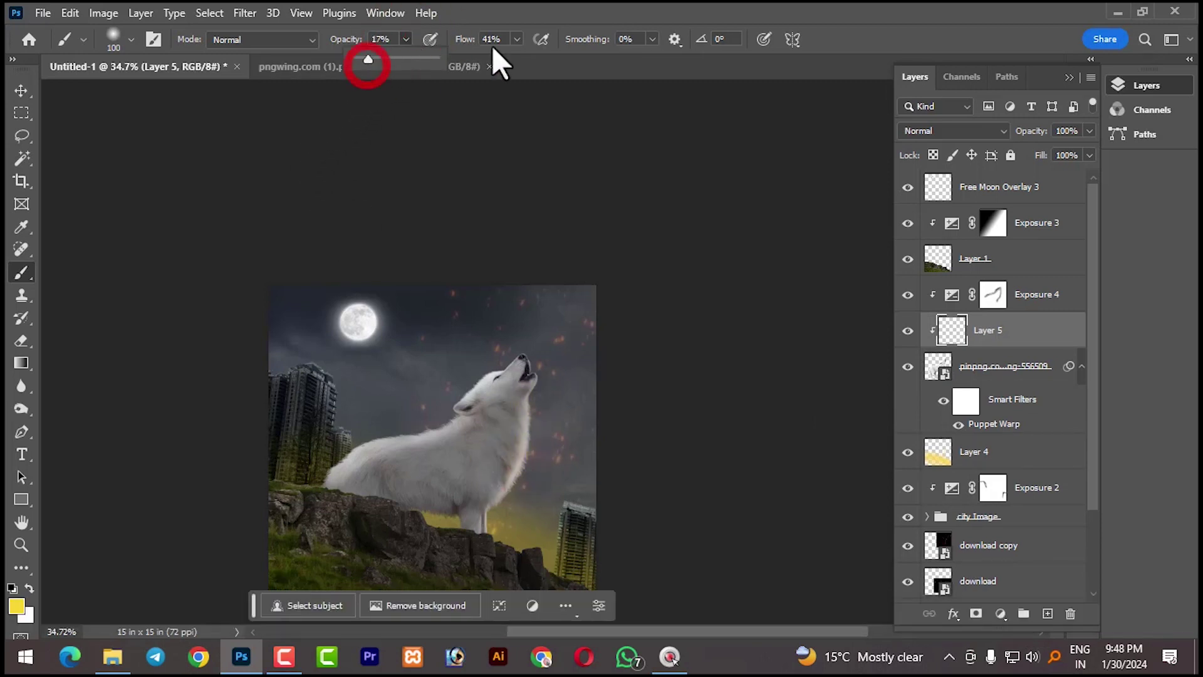
left_click(515, 39)
Enlarge the brush to 175 px and paint a soft golden rim light along the wolf's chest, belly and legs
scroll(532, 495, "up", 4)
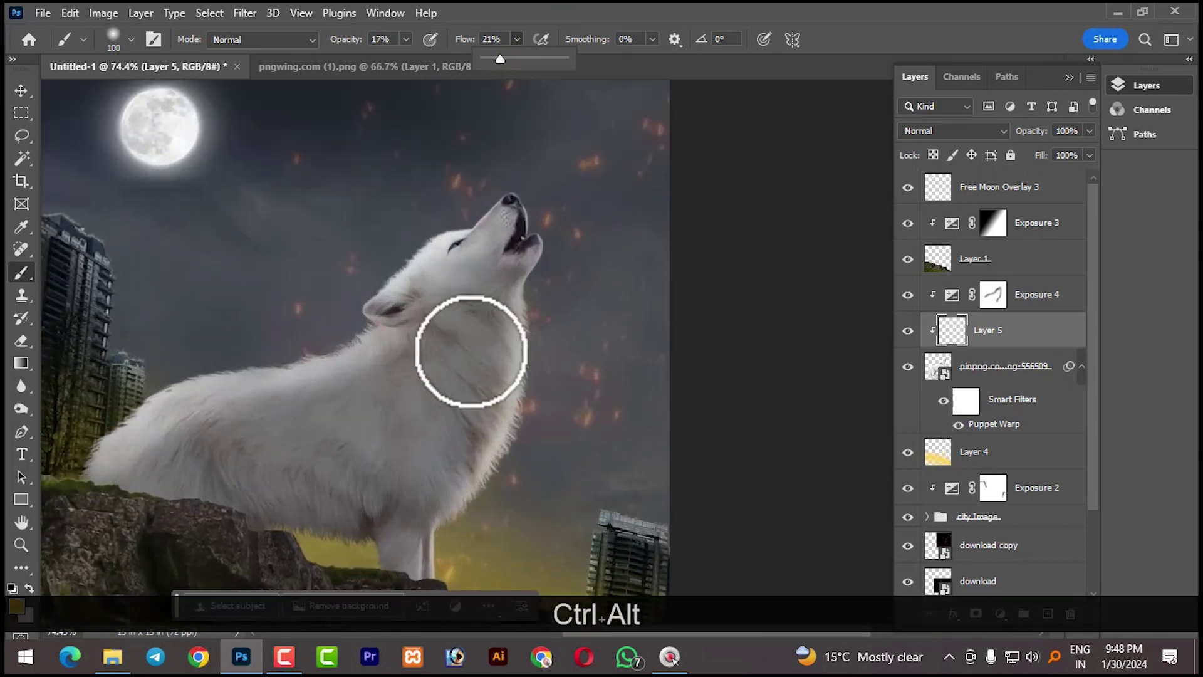
key("bracketright")
key("bracketright")
key("bracketright")
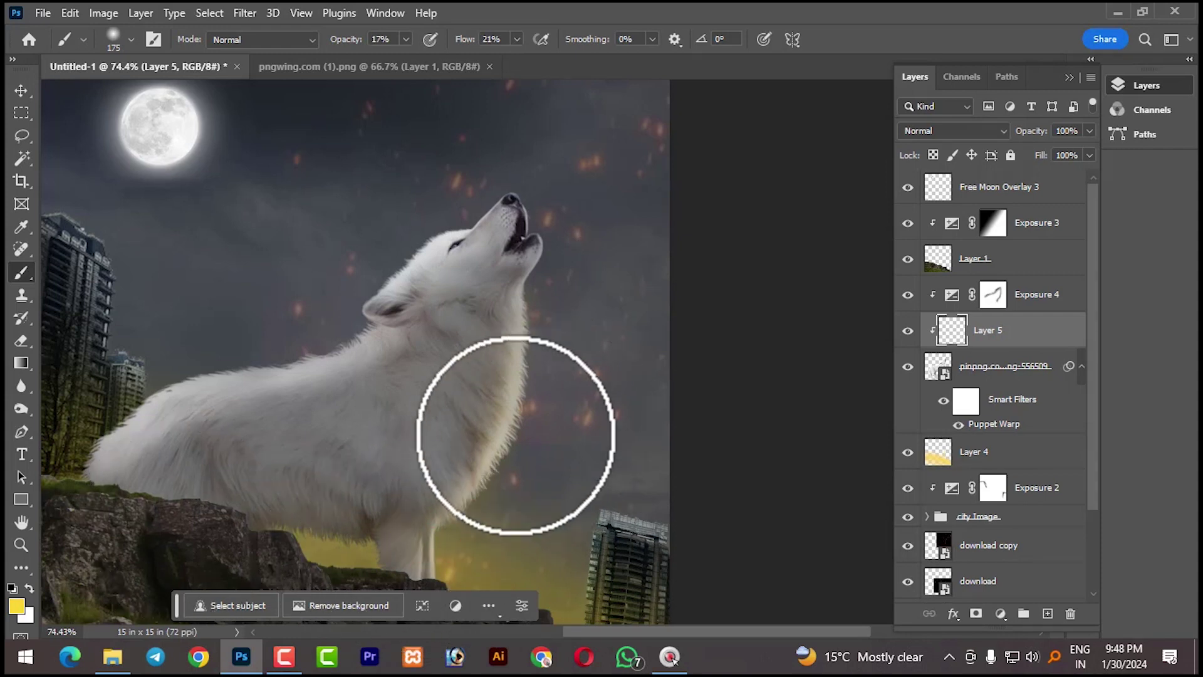
mouse_move(419, 593)
left_mouse_down()
mouse_move(449, 532)
mouse_move(363, 564)
left_mouse_up()
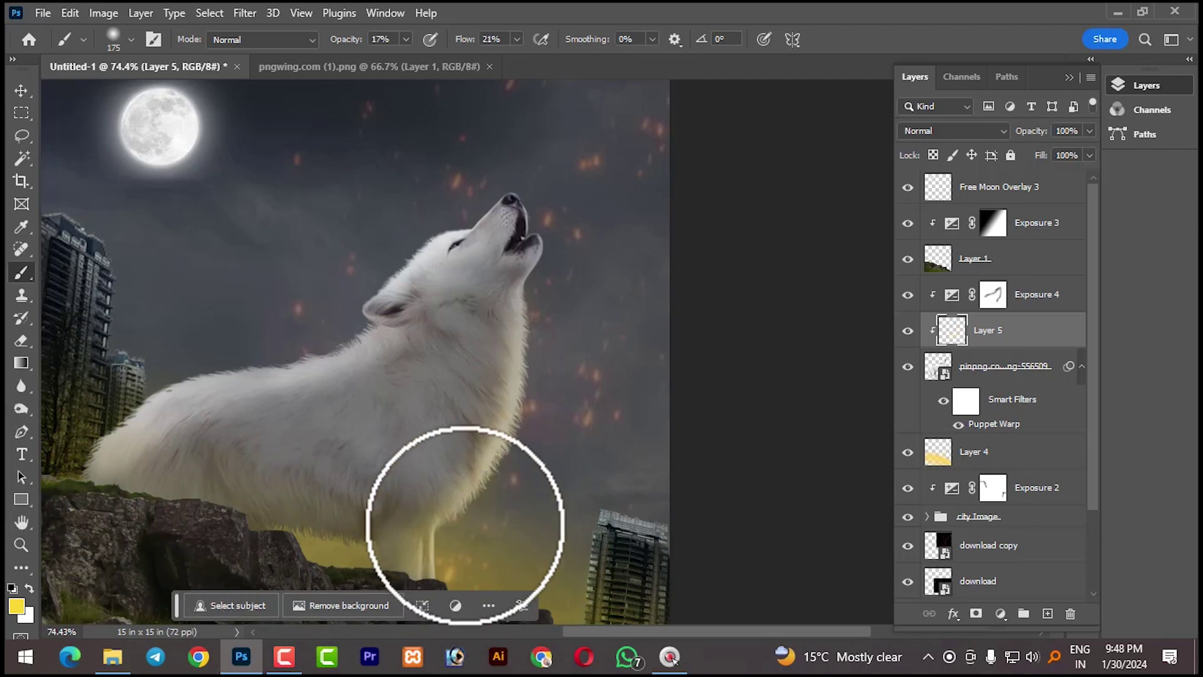
scroll(469, 529, "down", 4)
scroll(531, 548, "down", 1)
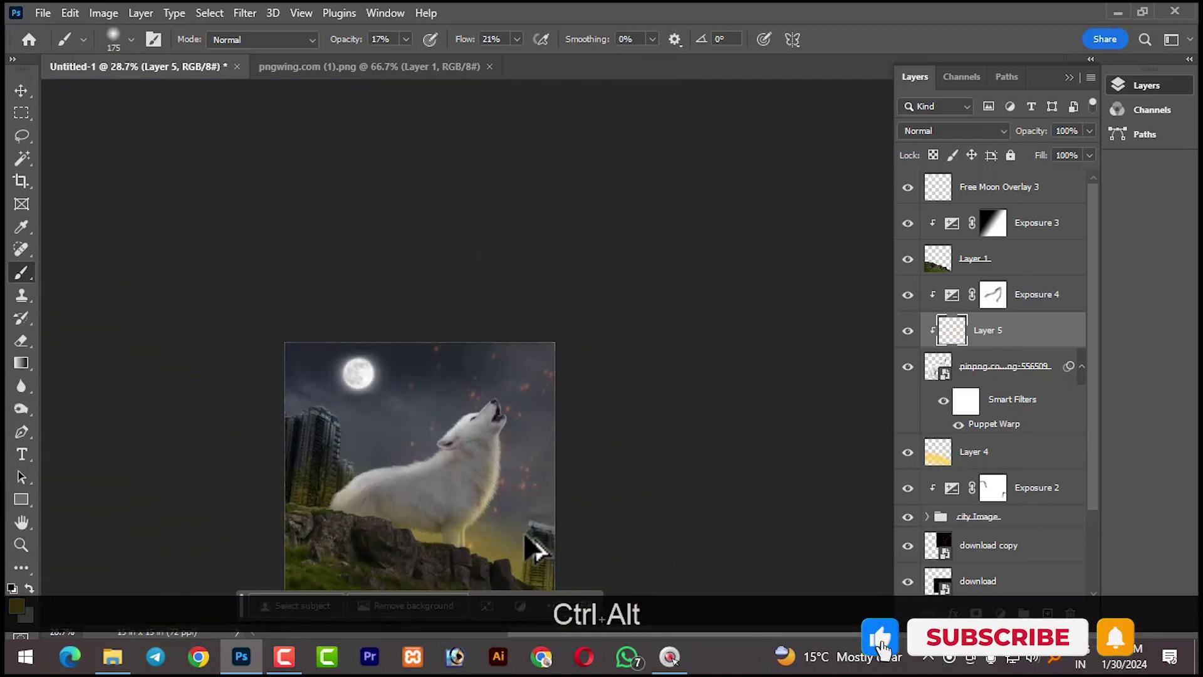
scroll(535, 550, "down", 1)
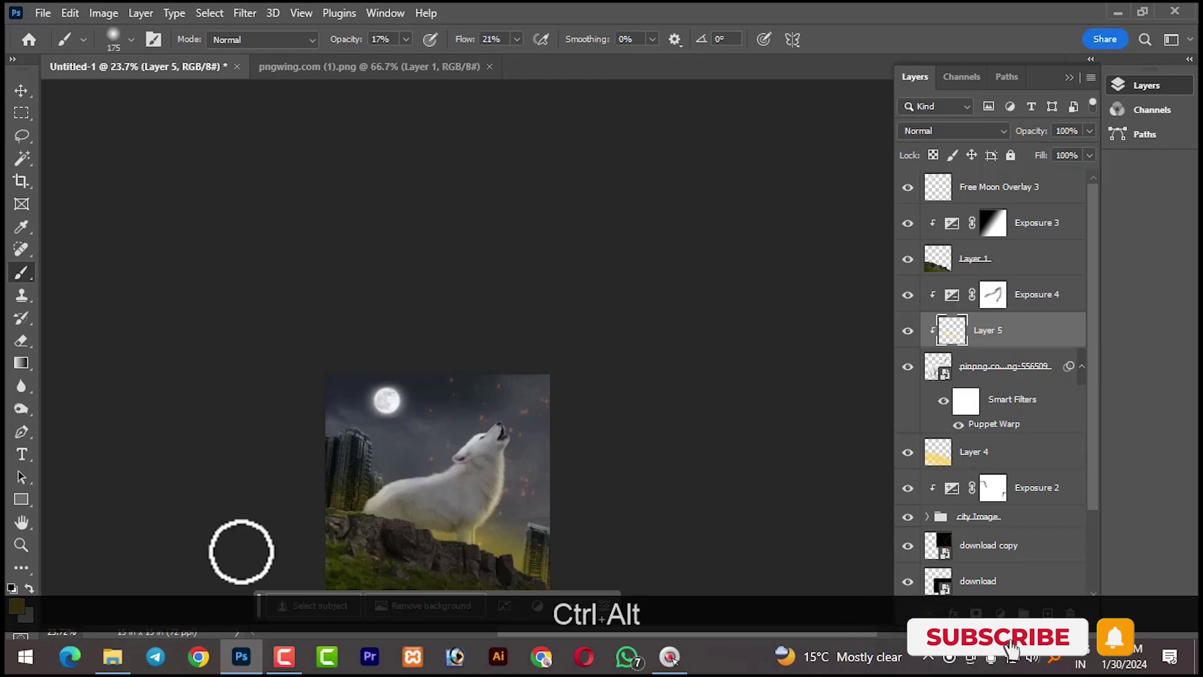
scroll(585, 536, "down", 1)
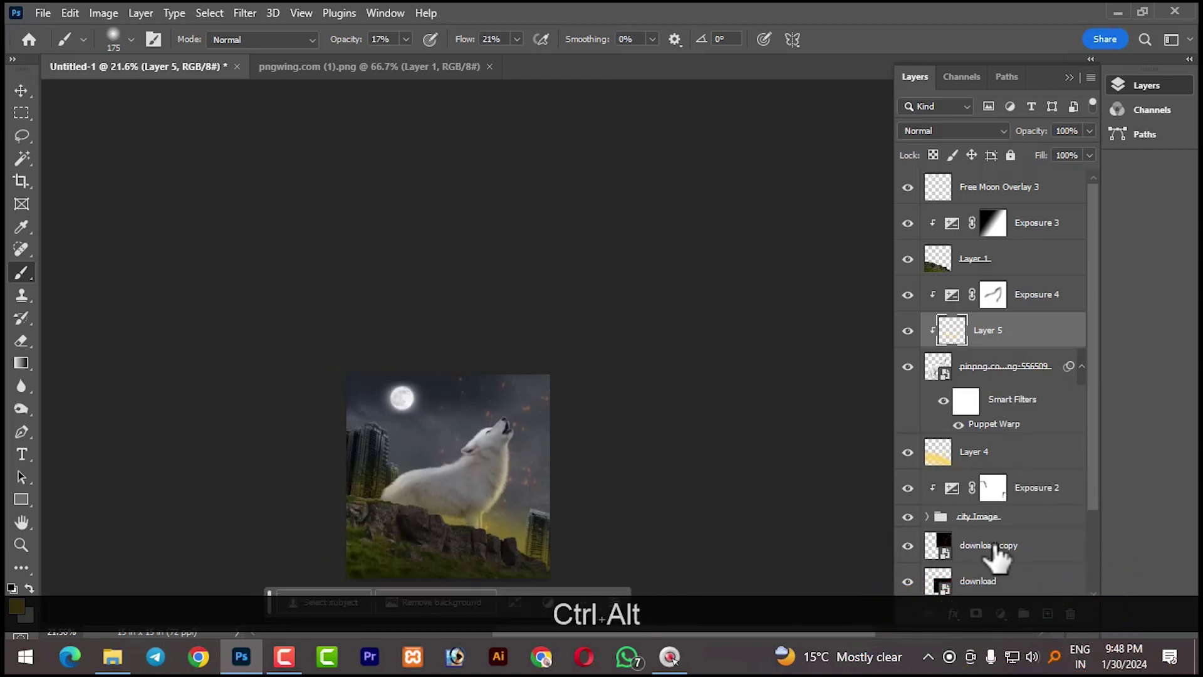
Try to erase the base of the buildings directly on the city Image group
left_click(993, 518)
left_click(993, 493)
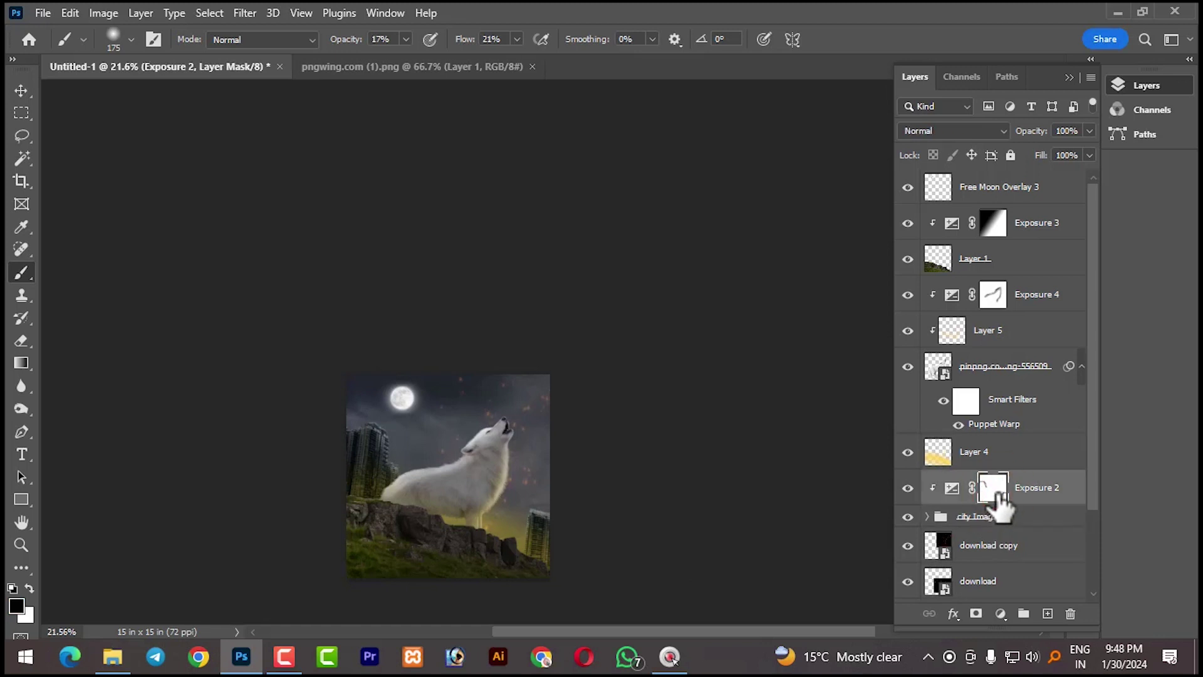
key("ctrl+alt")
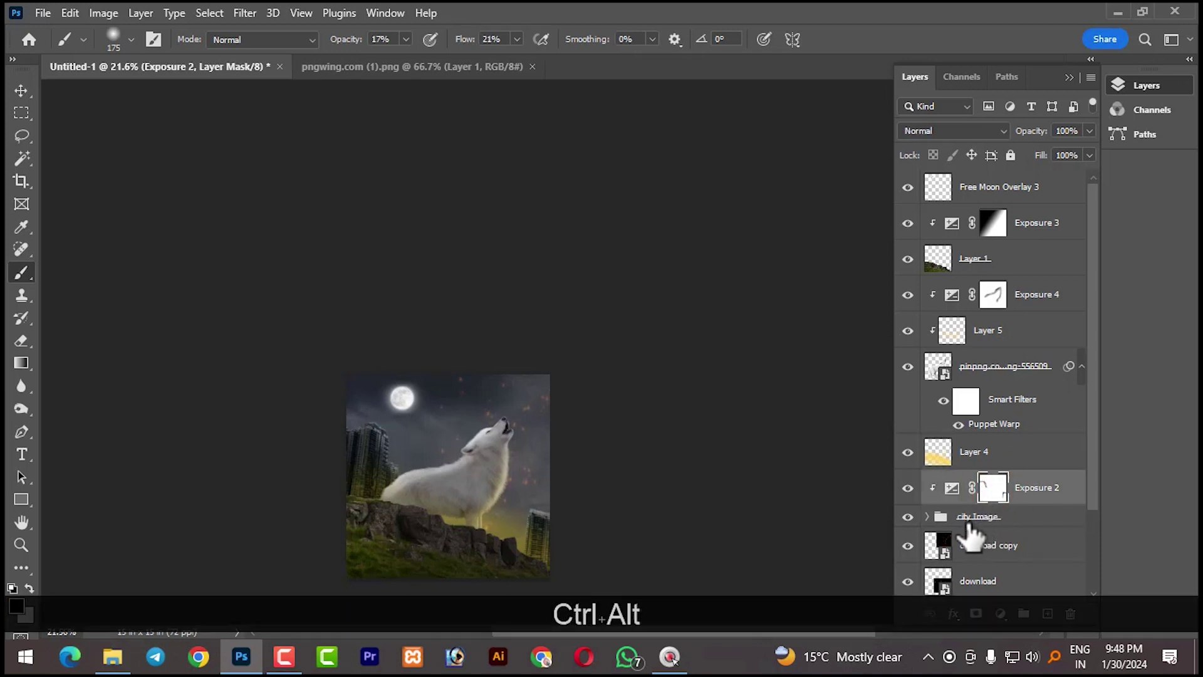
scroll(570, 556, "up", 2)
scroll(655, 526, "down", 3)
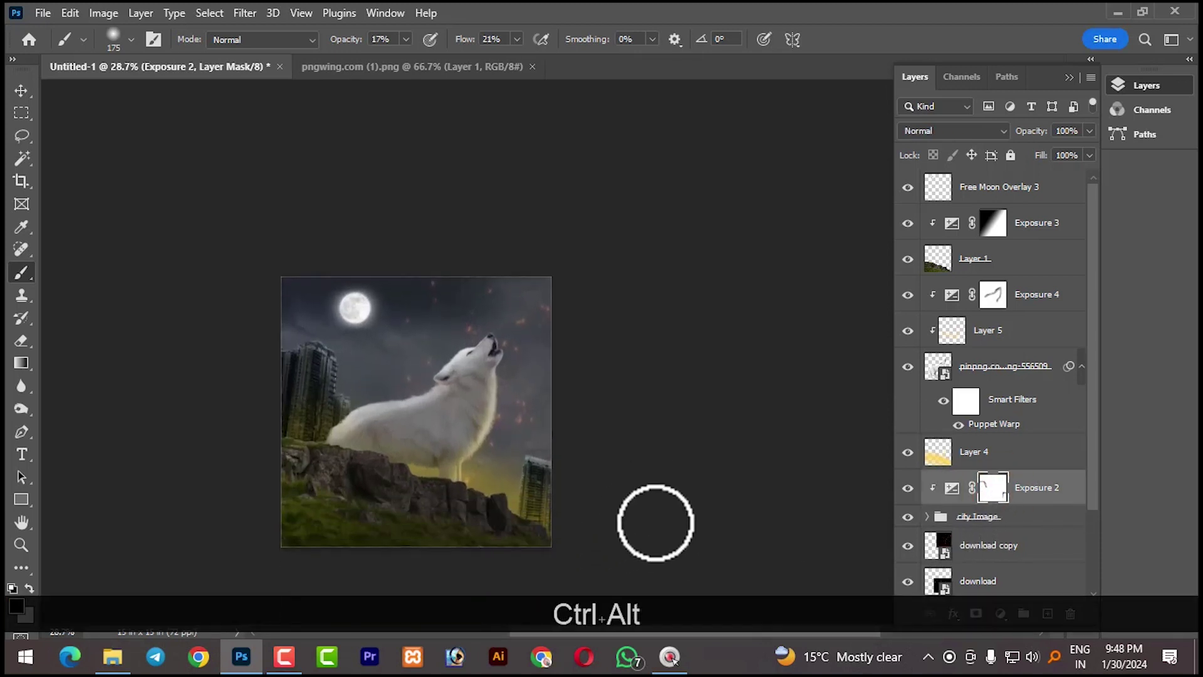
left_click(985, 525)
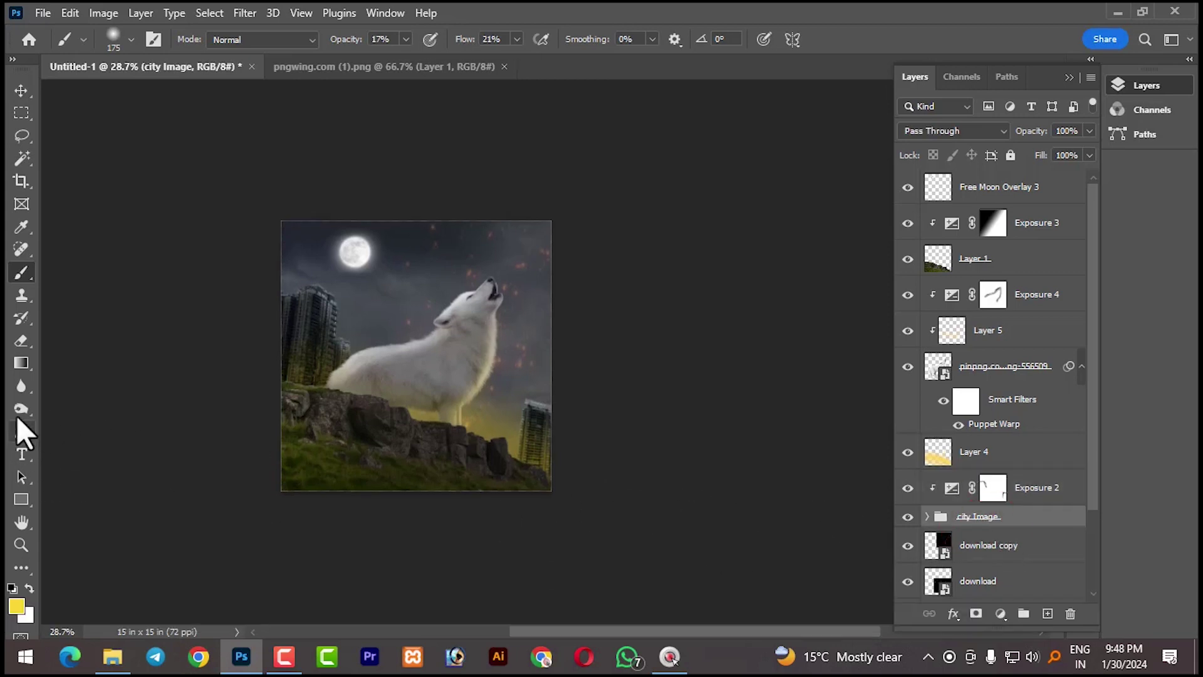
left_click(21, 342)
left_click(509, 426)
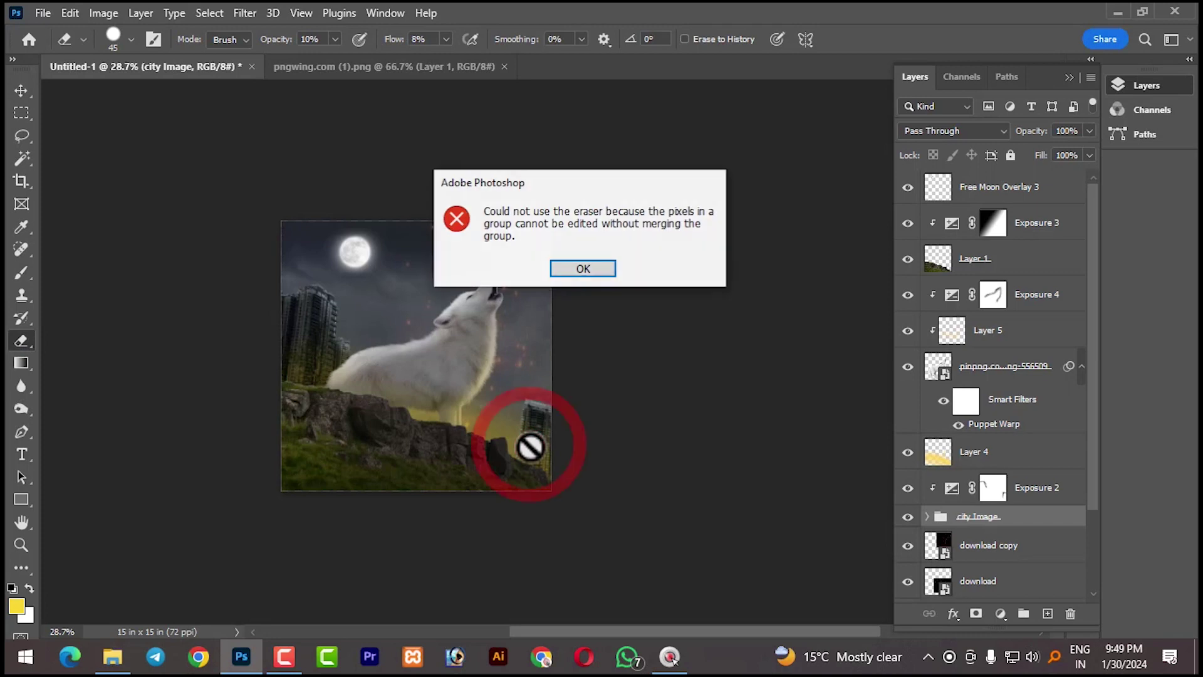
left_click(567, 268)
Convert the city Image group and its Exposure 2 adjustment into one smart object and toggle its visibility to check it
left_click(1020, 498, "shift")
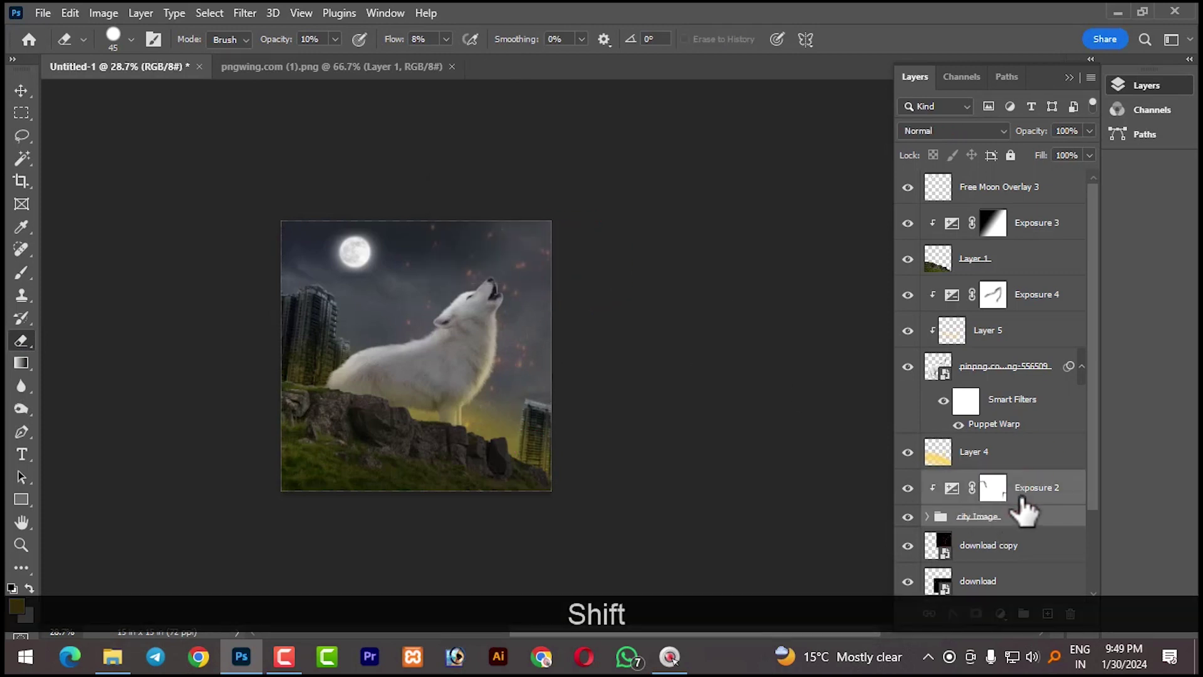
right_click(1021, 513)
left_click(1085, 269)
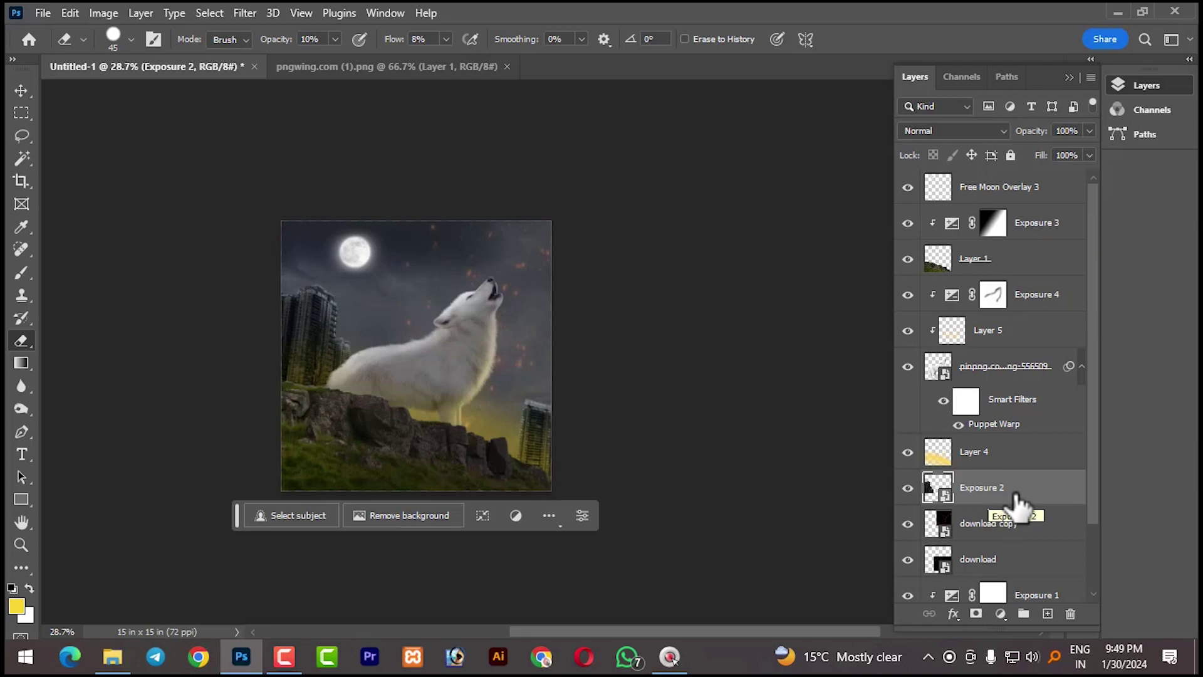
left_click(906, 488)
left_click(906, 488)
Rename the combined buildings smart object as City image
right_click(985, 501)
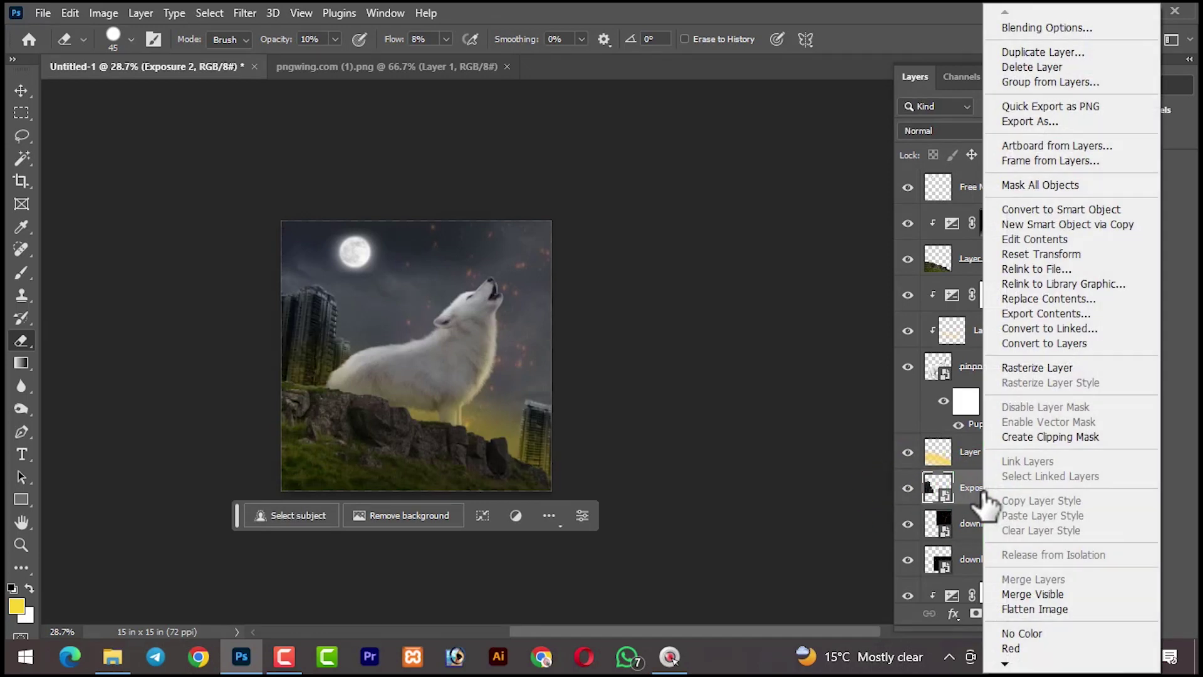
left_click(975, 490)
right_click(997, 497)
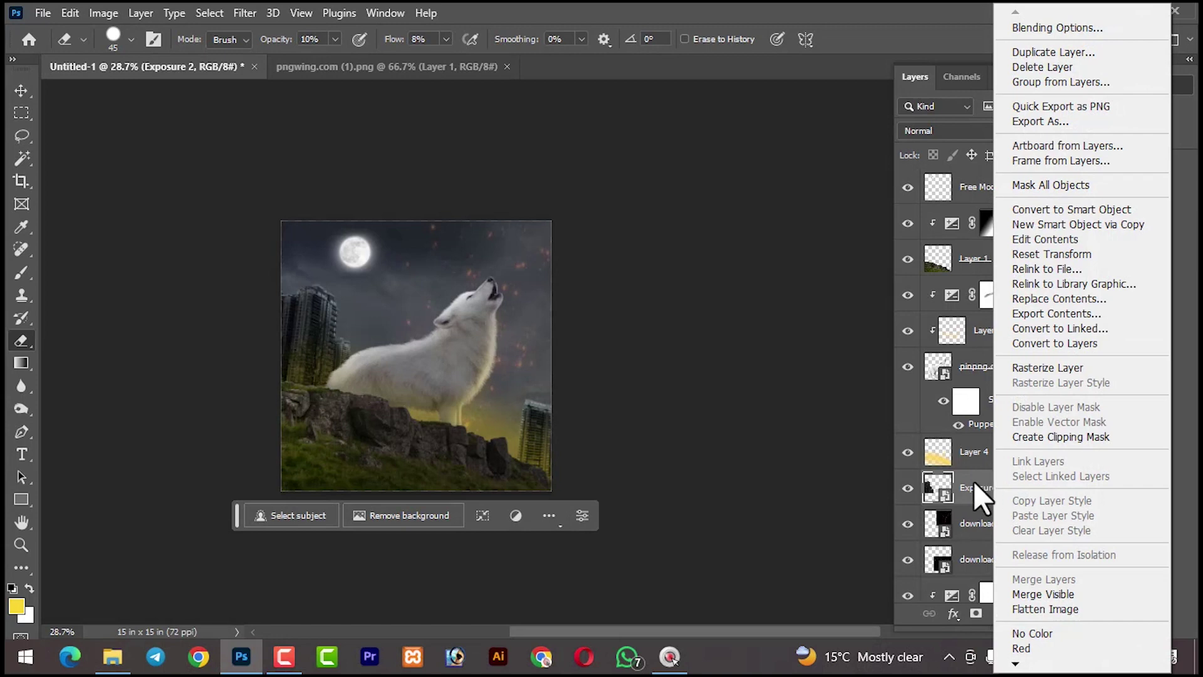
left_click(974, 481)
type("C")
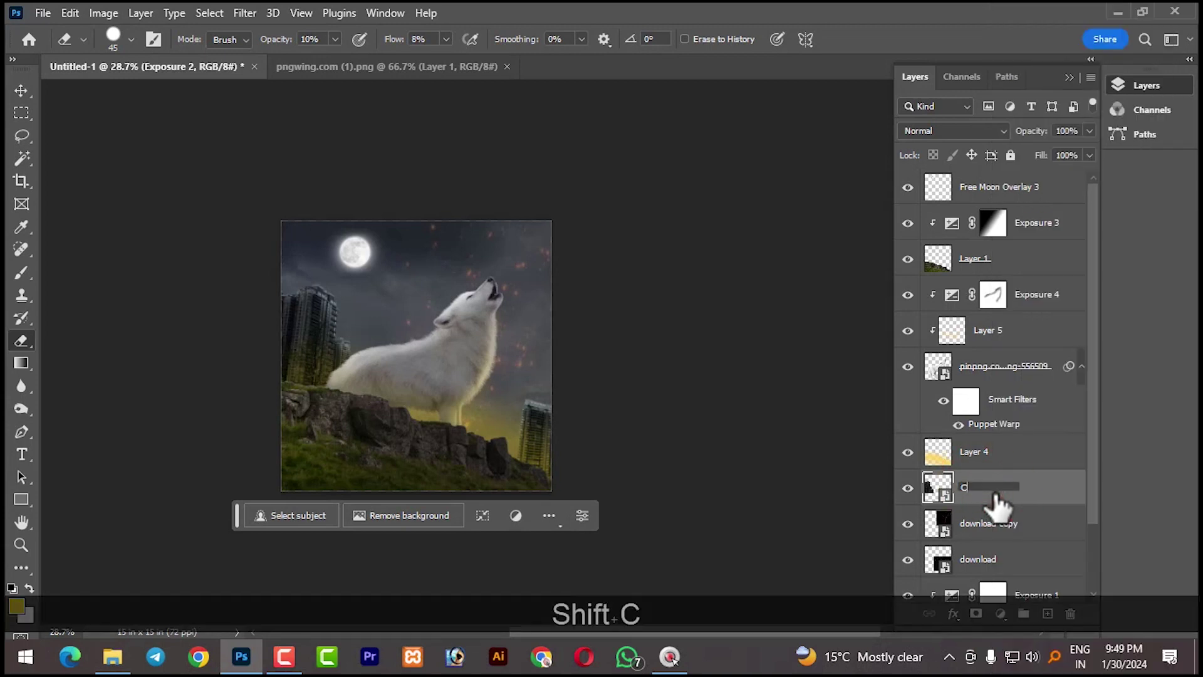
type("ity image")
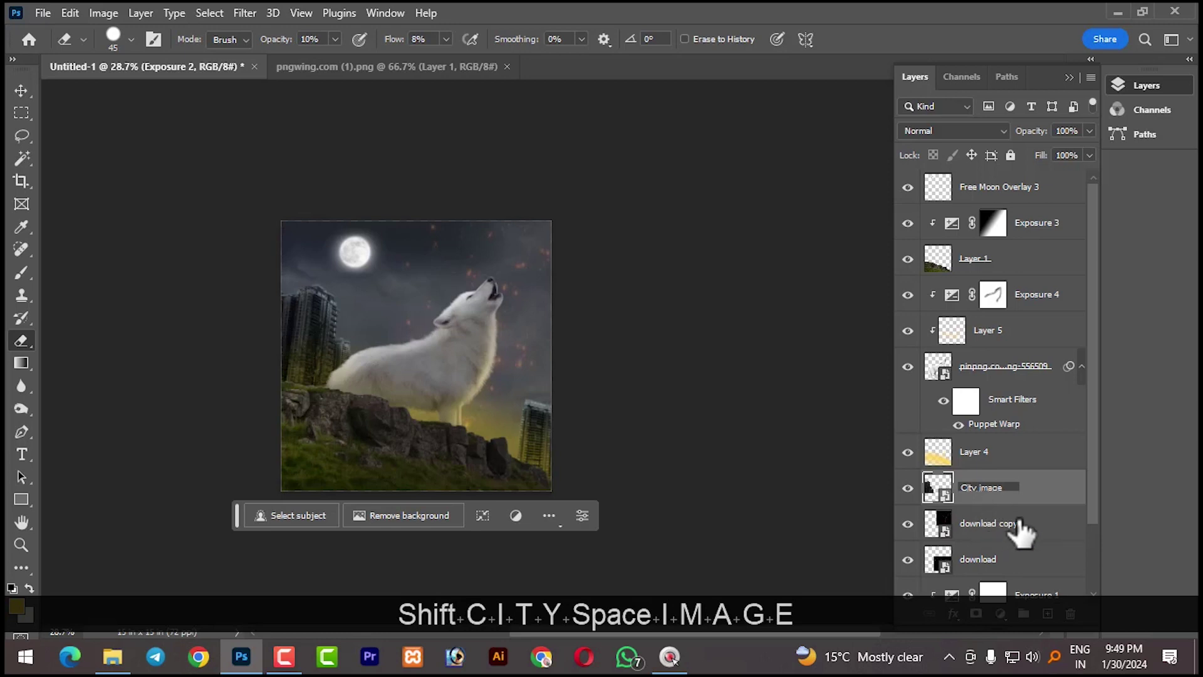
left_click(975, 520)
left_click(968, 492)
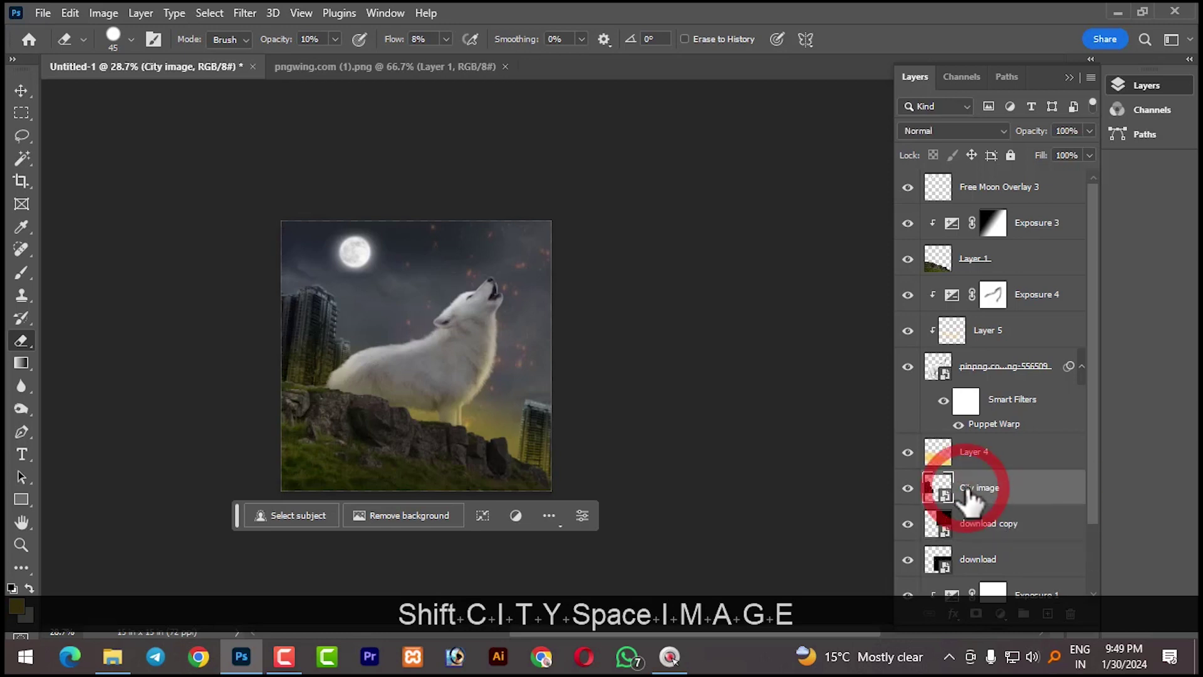
Rasterize the City image smart object for erasing and set the Eraser's flow to 34%
left_click(545, 440)
left_click(534, 258)
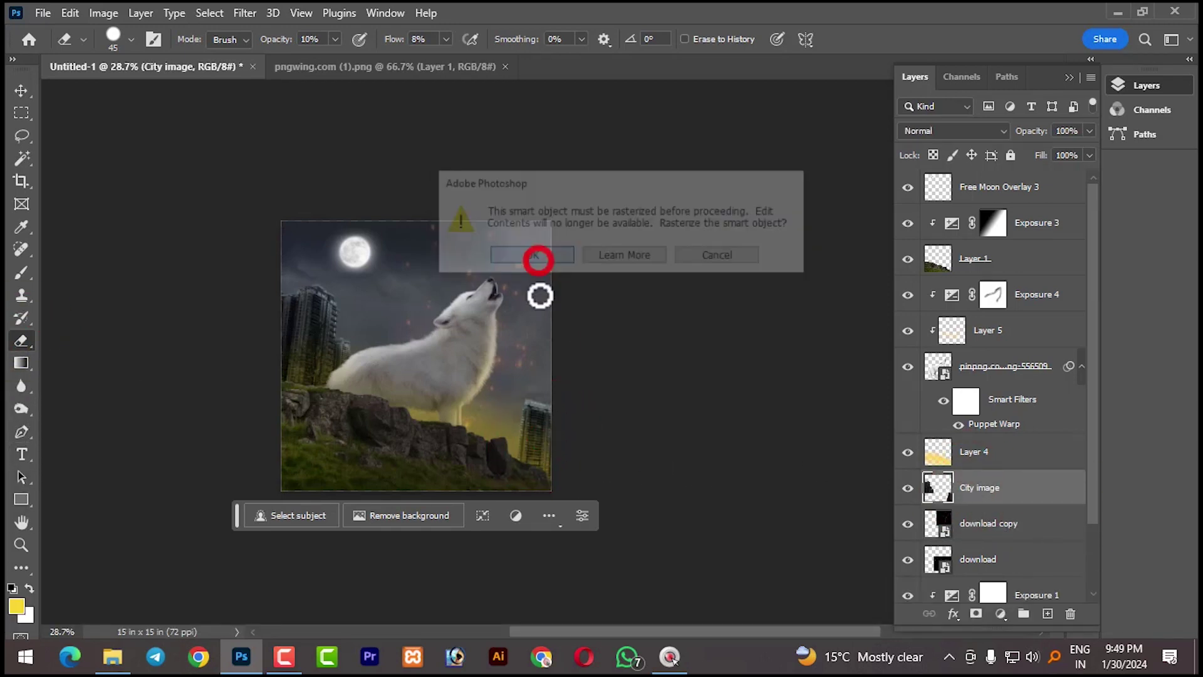
scroll(543, 472, "up", 5)
scroll(543, 472, "up", 2)
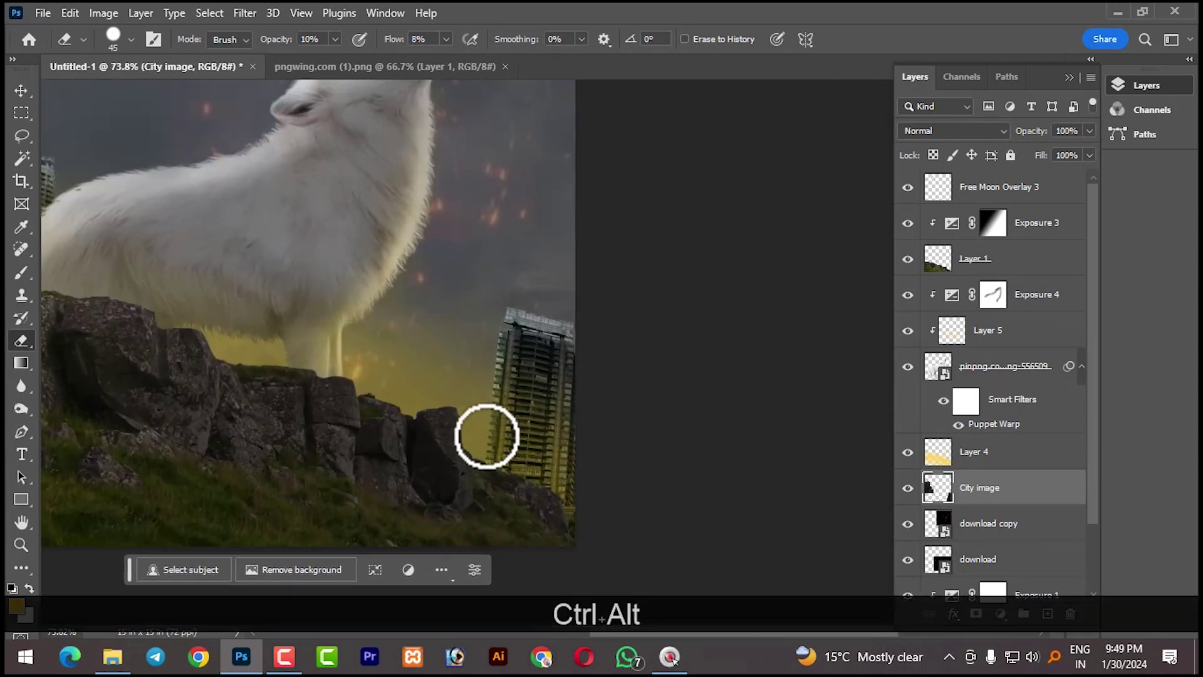
left_click(446, 39)
left_click_drag(445, 59, 468, 67)
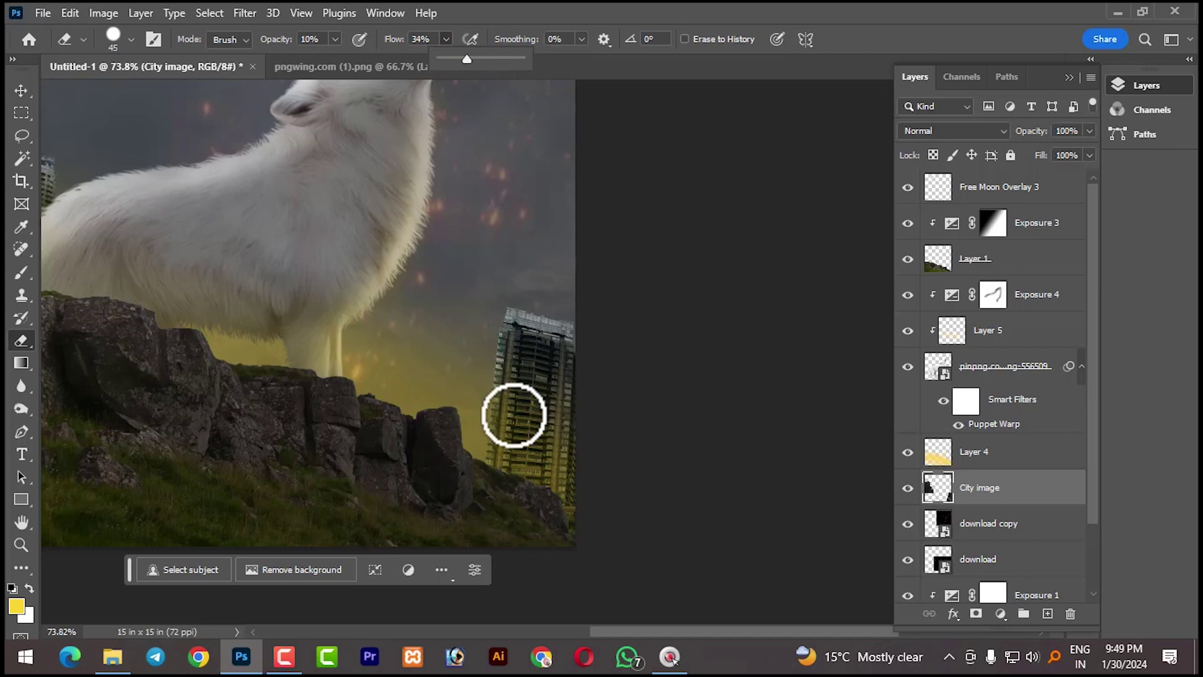
Enlarge the Eraser to 70 px and fade the base of the right-hand building into the glow behind the rocks
key("bracketright")
key("bracketright")
key("bracketright")
mouse_move(492, 469)
left_mouse_down()
mouse_move(568, 513)
mouse_move(463, 425)
mouse_move(545, 482)
left_mouse_up()
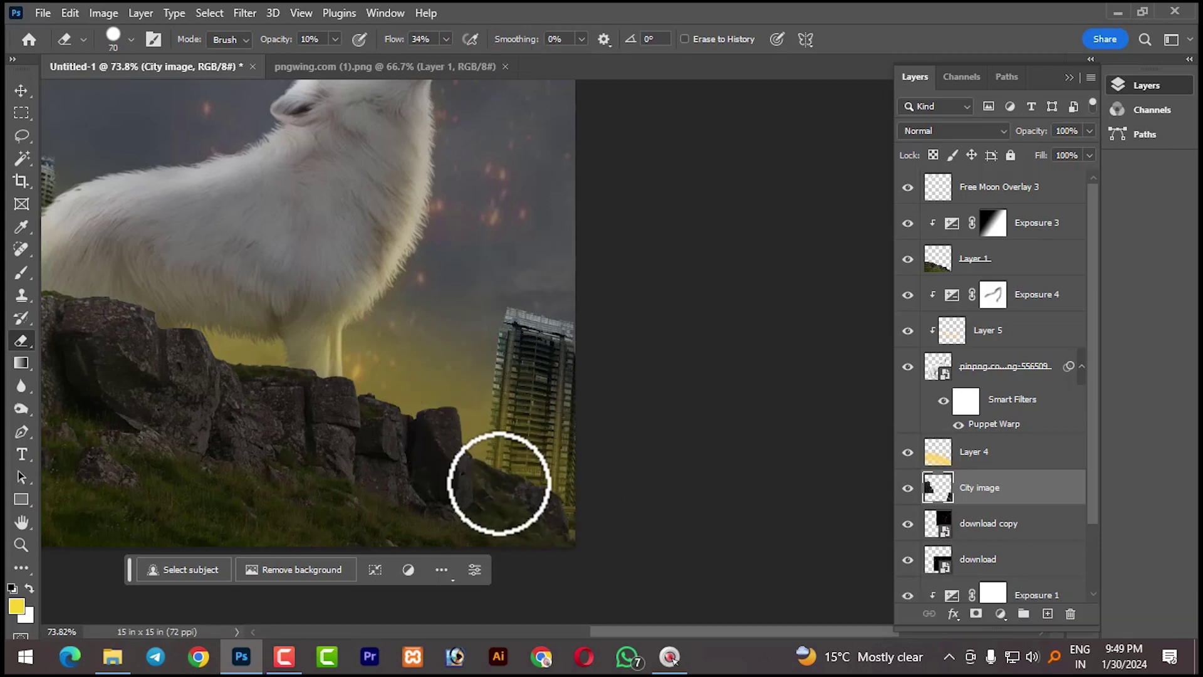
mouse_move(467, 442)
left_mouse_down()
mouse_move(580, 505)
mouse_move(480, 419)
mouse_move(564, 499)
left_mouse_up()
Fade the lower part of the left-hand towers behind the wolf's back with the Eraser
key("space")
left_click_drag(221, 385, 693, 556)
mouse_move(510, 403)
left_mouse_down()
mouse_move(413, 462)
mouse_move(539, 378)
mouse_move(375, 470)
mouse_move(452, 444)
mouse_move(523, 368)
mouse_move(397, 428)
mouse_move(452, 447)
mouse_move(516, 377)
mouse_move(450, 472)
mouse_move(551, 348)
left_mouse_up()
mouse_move(495, 416)
left_mouse_down()
mouse_move(403, 424)
mouse_move(483, 456)
mouse_move(505, 416)
mouse_move(505, 451)
left_mouse_up()
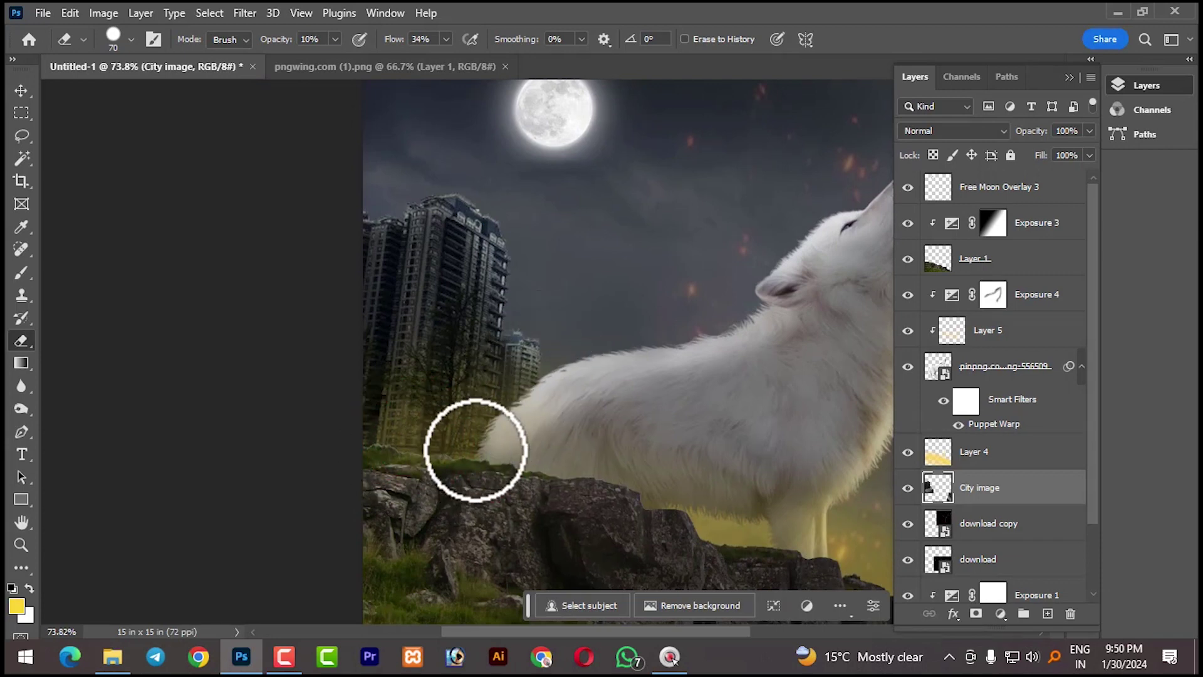
left_click_drag(780, 487, 542, 424)
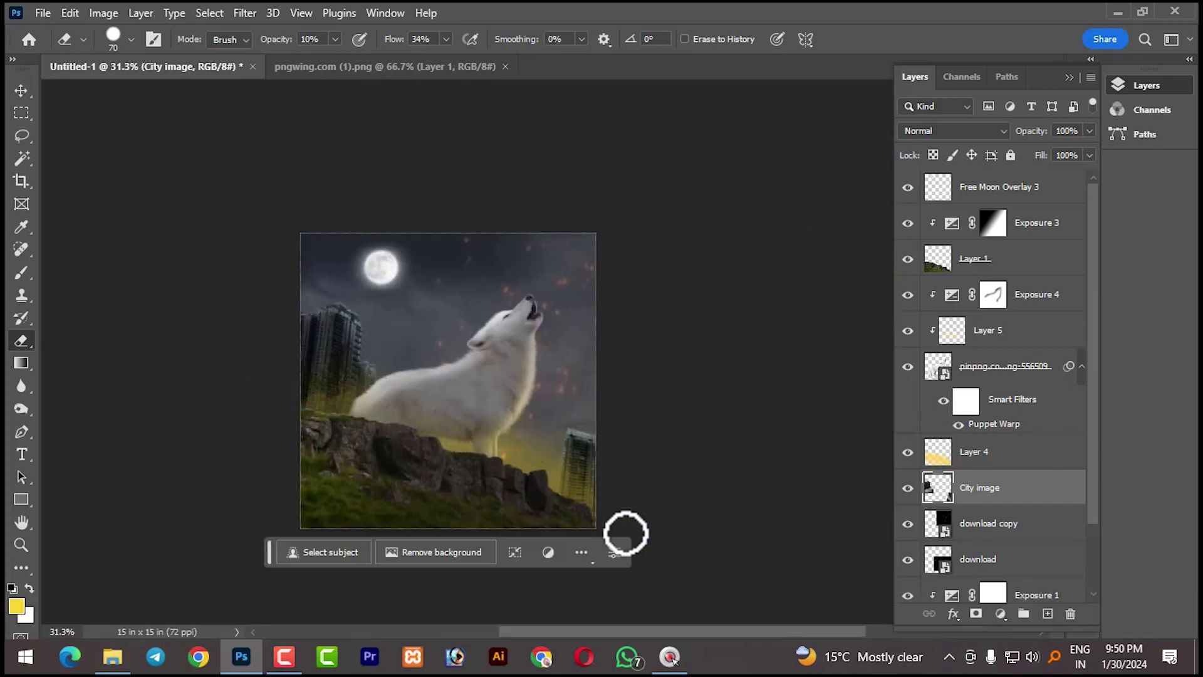
left_click(551, 500)
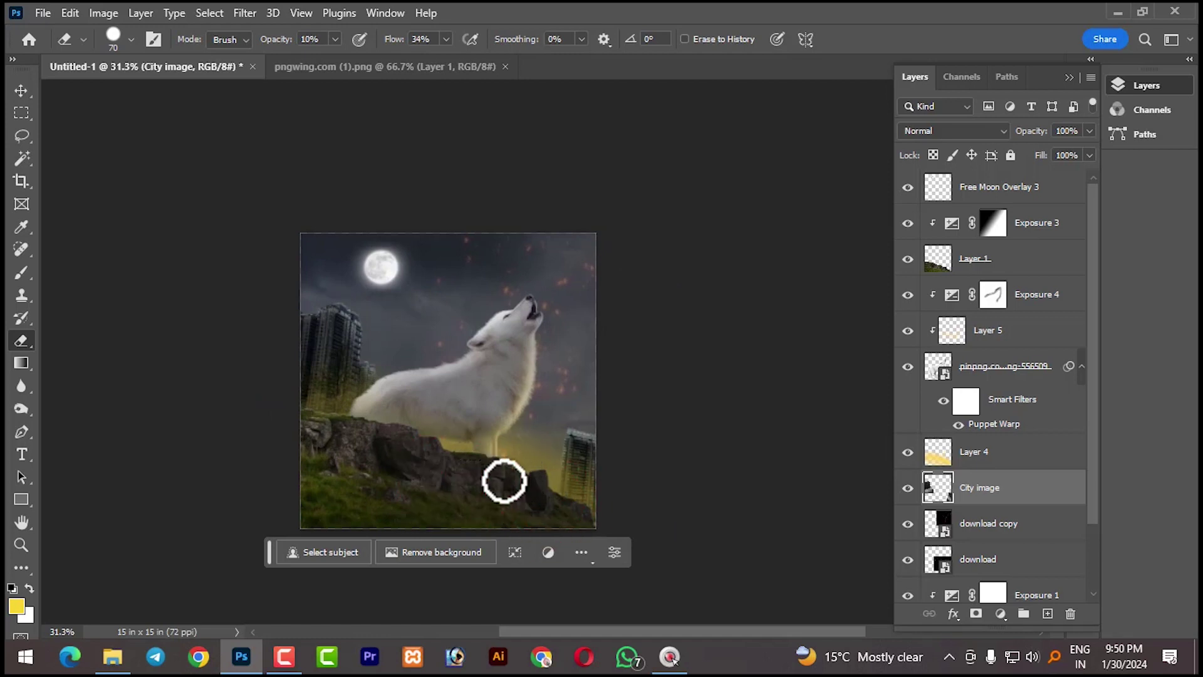
Stamp all visible layers into a new layer above Free Moon Overlay 3 and open it in the Camera Raw Filter
left_click(21, 90)
left_click(661, 232)
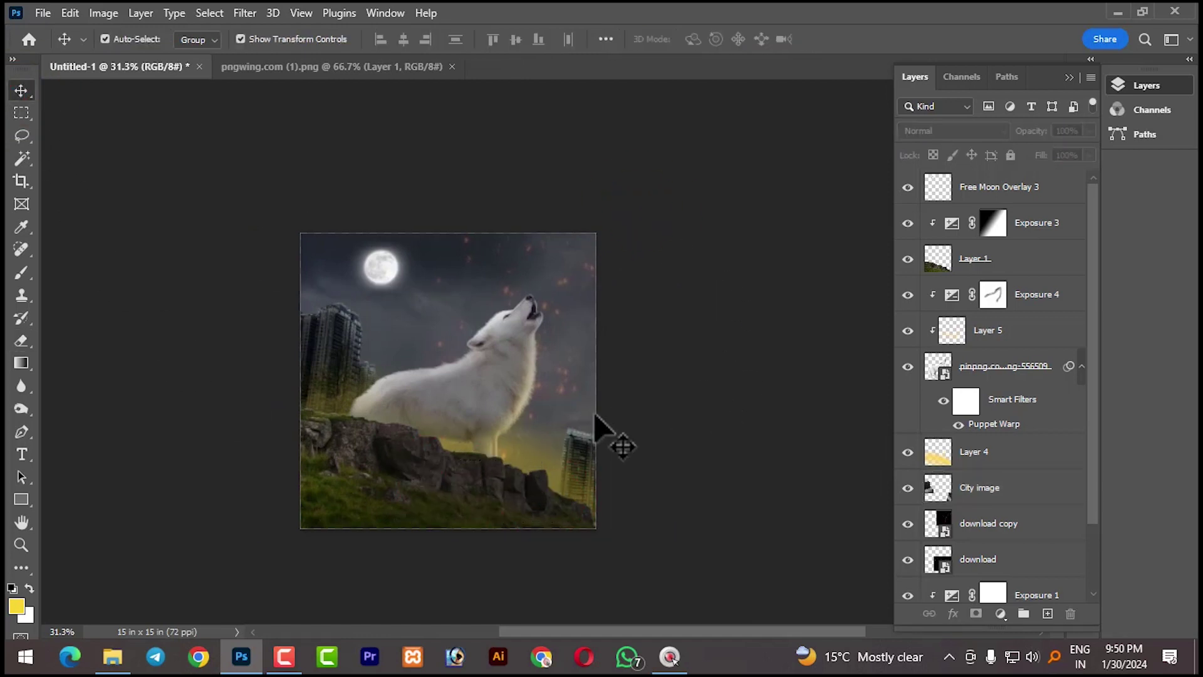
left_click(563, 414)
left_click(848, 462)
left_click(999, 181)
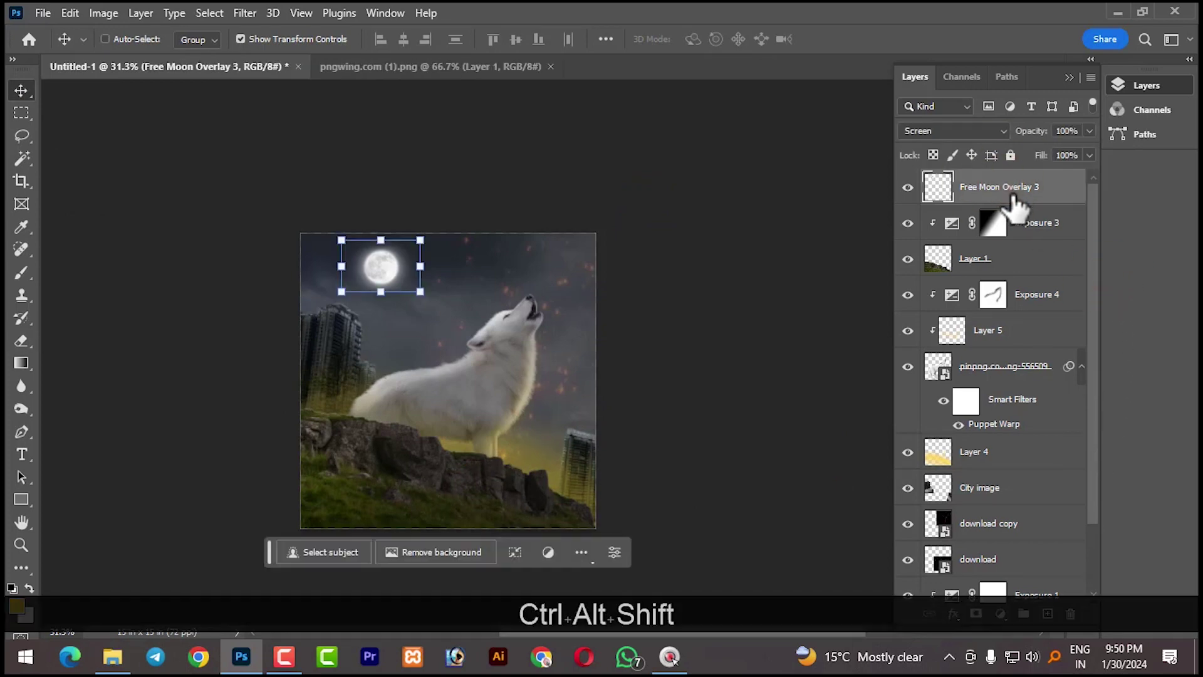
key("ctrl+alt+shift+e")
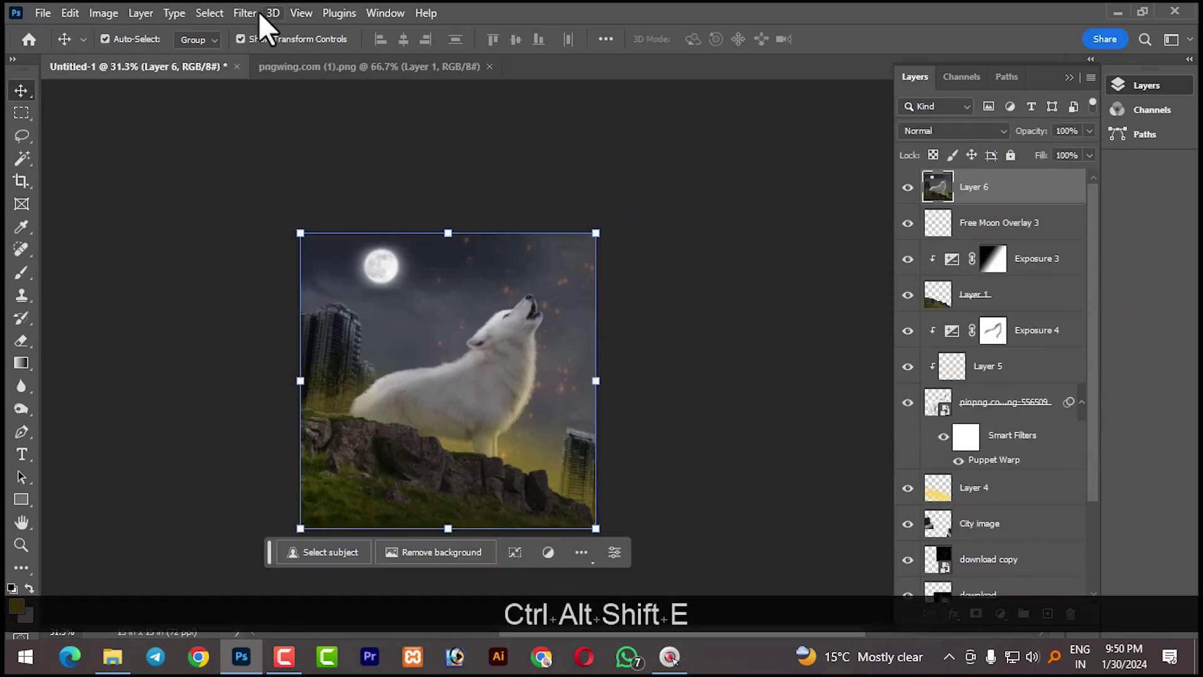
left_click(244, 14)
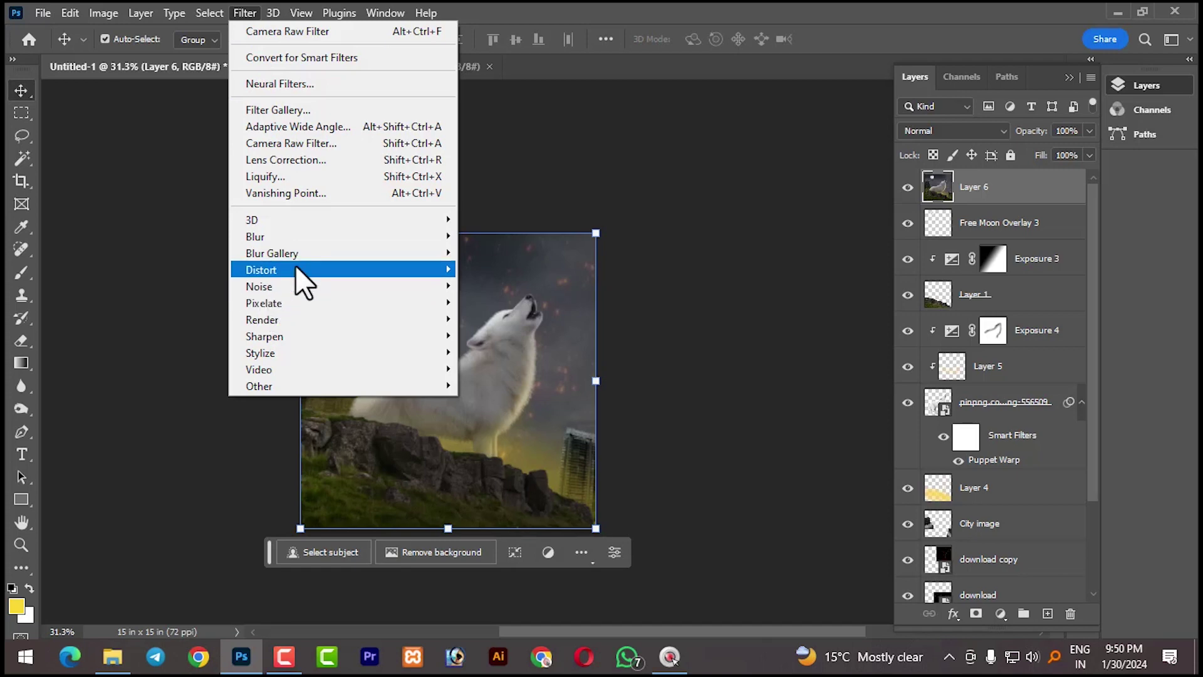
left_click(285, 158)
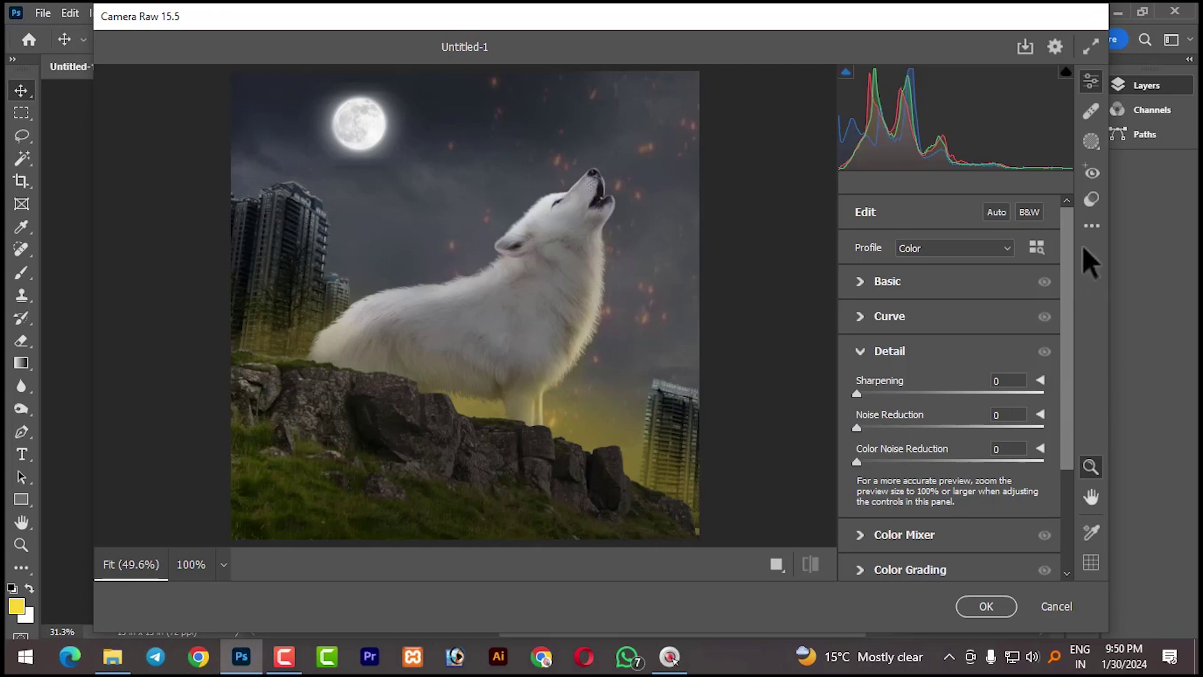
Apply the Adaptive: Sky preset Dark Drama to the stamped layer, accept the Camera Raw grading and deselect the layer
left_click(1091, 200)
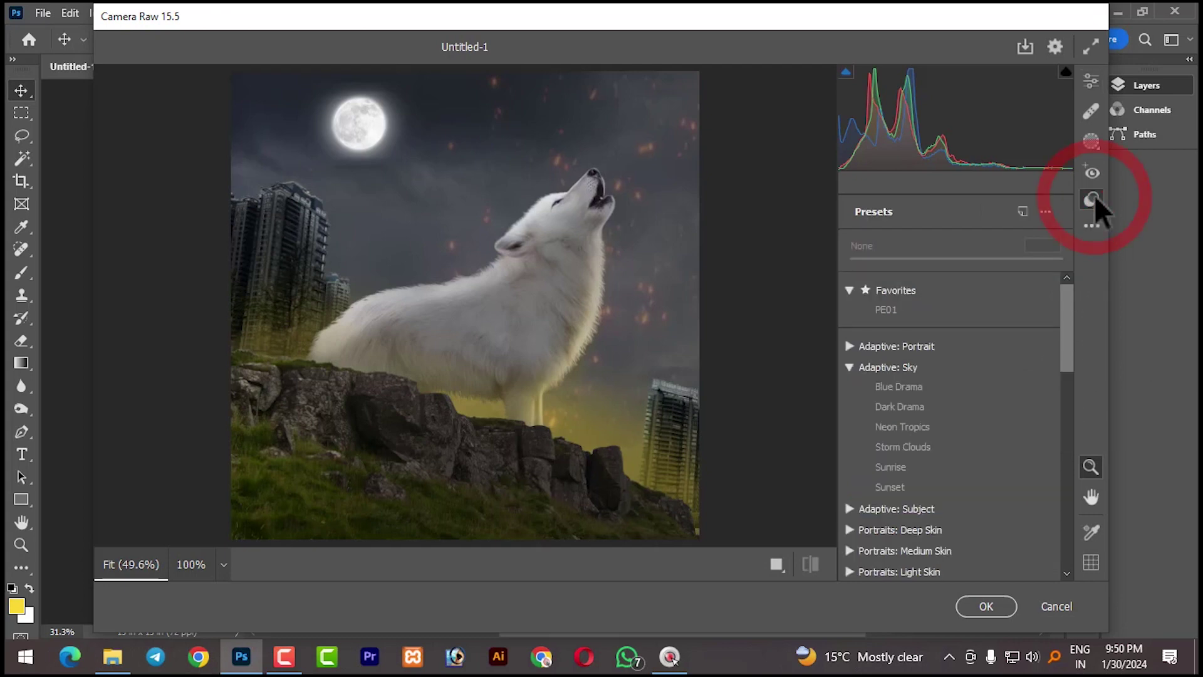
left_click(904, 388)
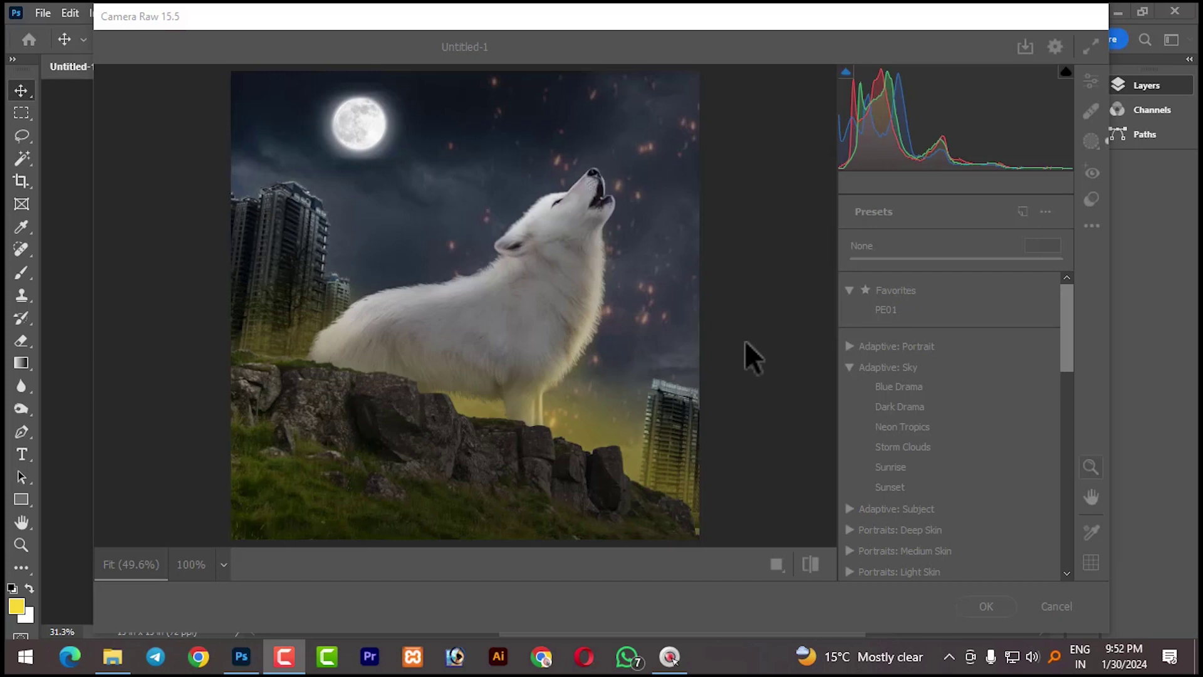
left_click_drag(751, 357, 705, 354)
left_click(702, 353, "ctrl+alt")
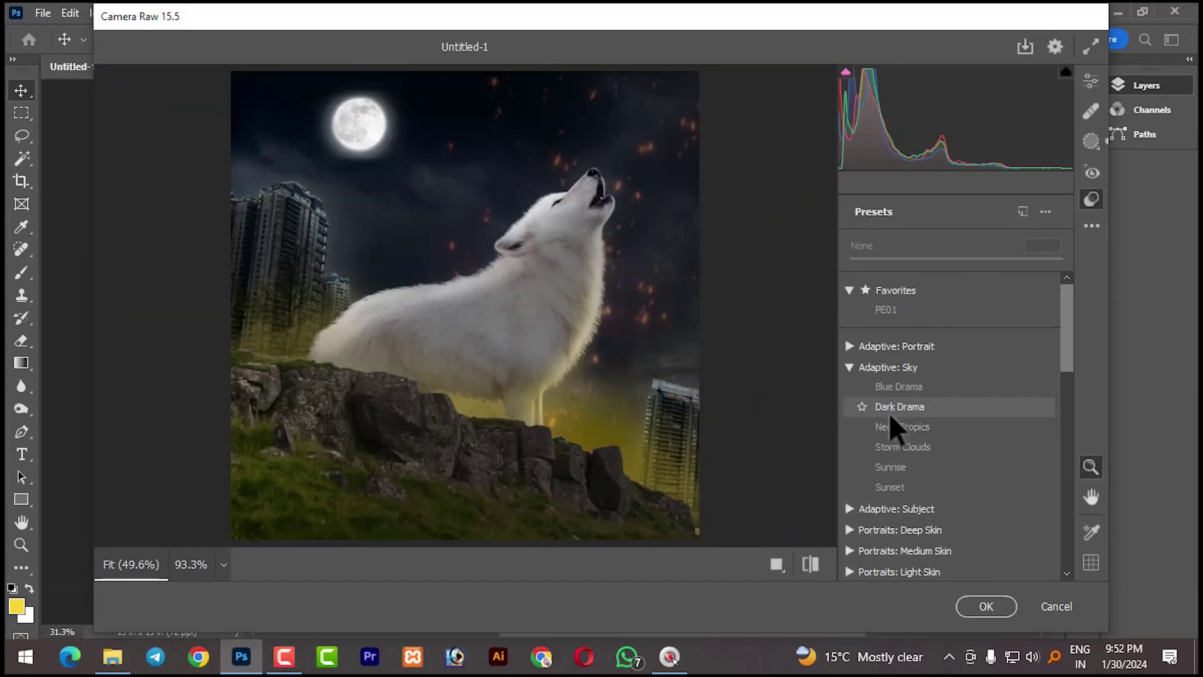
left_click(902, 411)
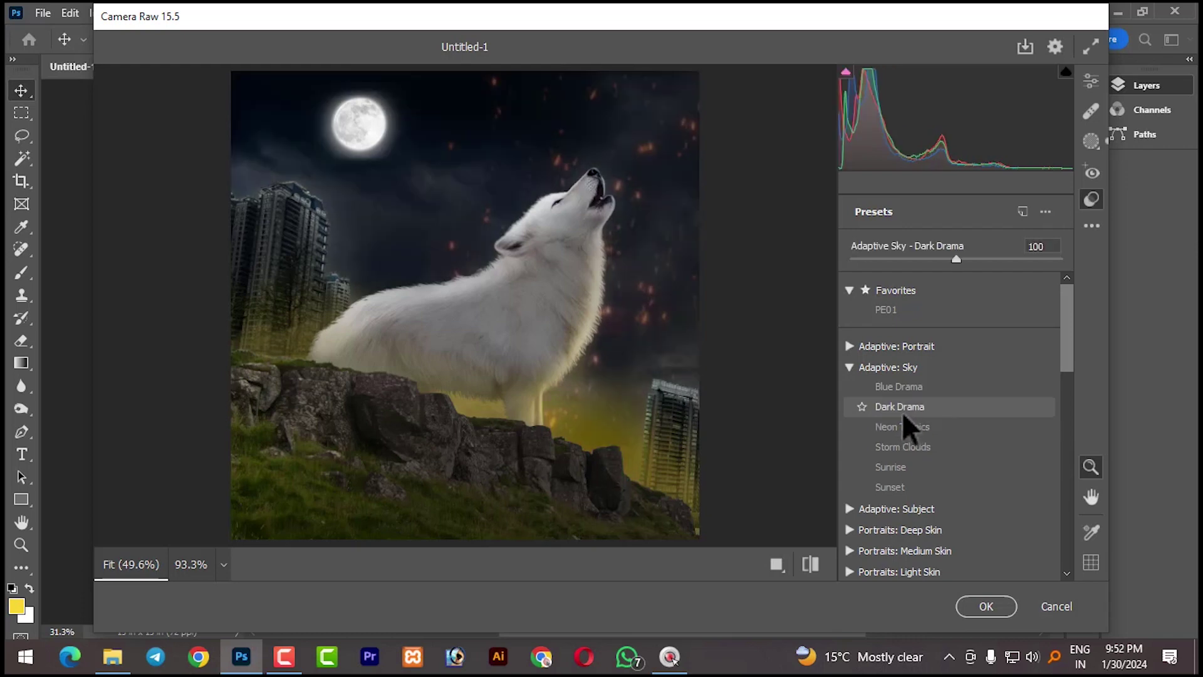
left_click(985, 606)
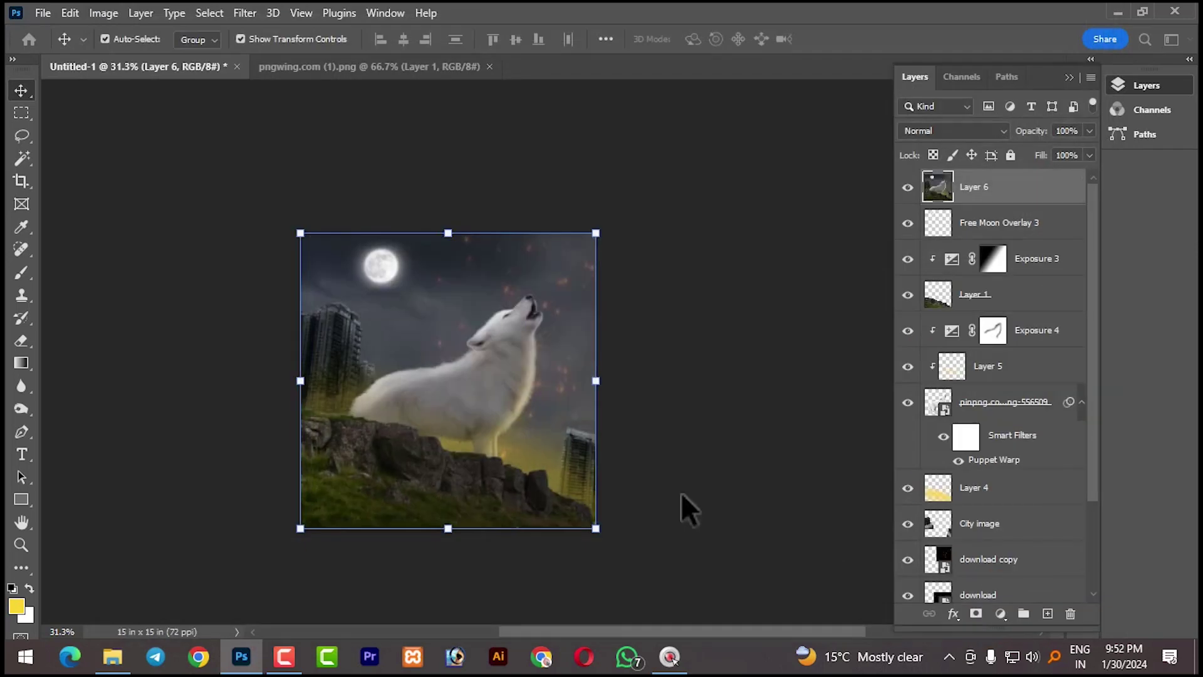
left_click(711, 385)
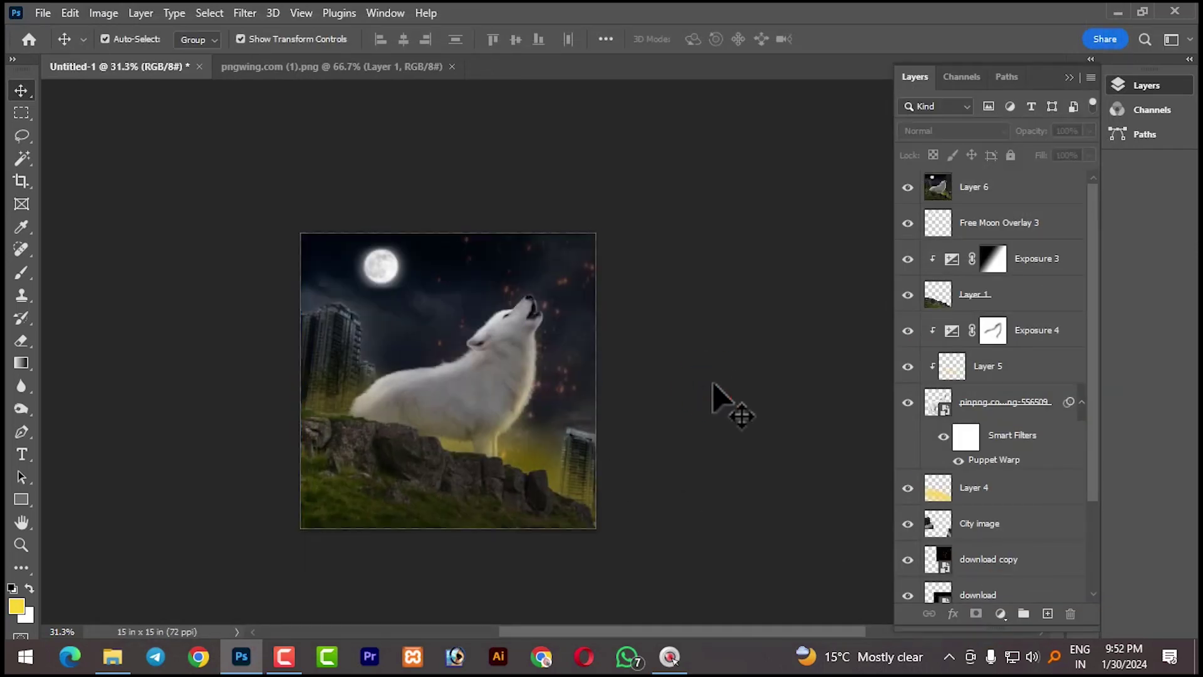
scroll(582, 401, "down", 3)
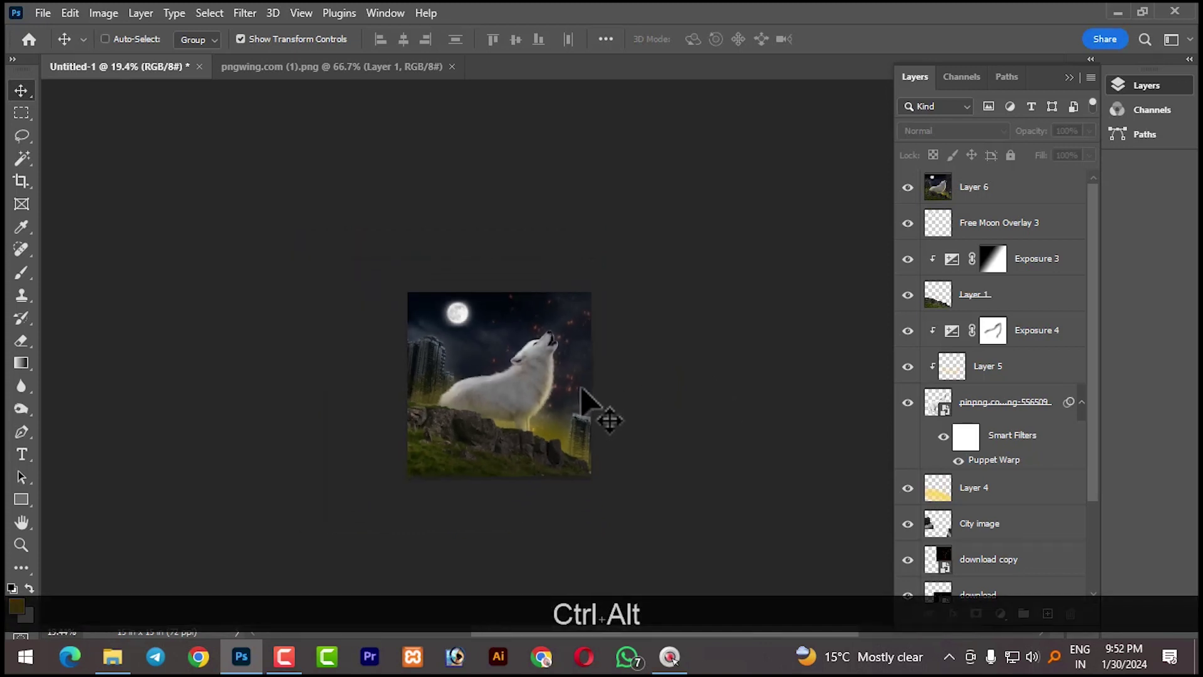